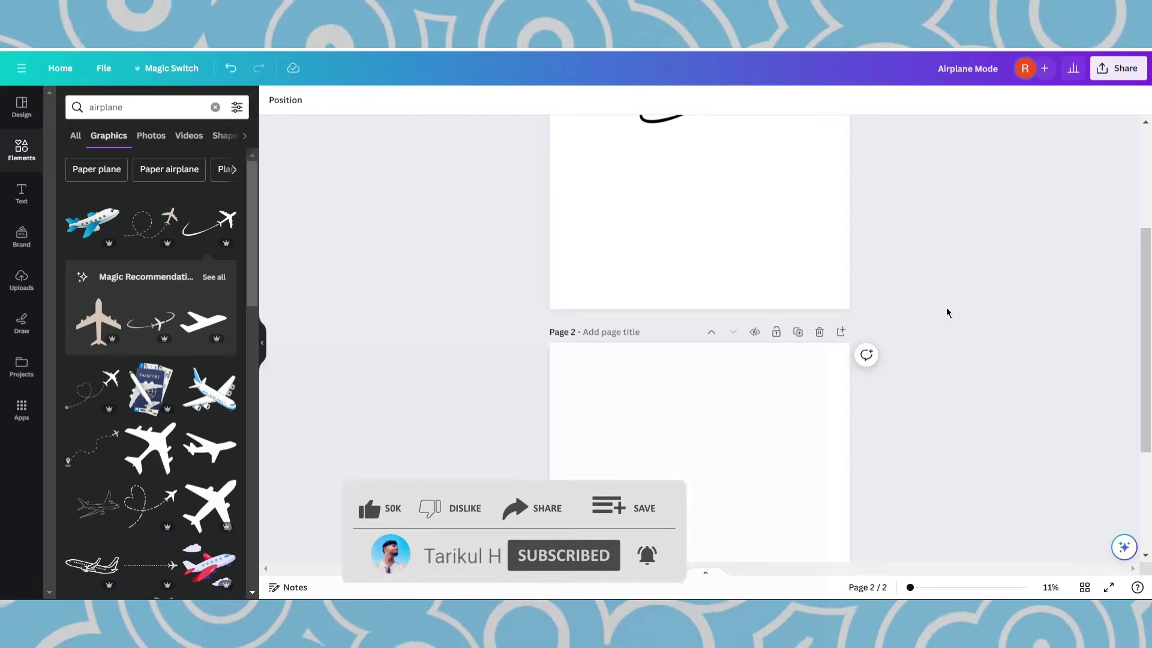
- Open the design's download settings and look over both pages of the Airplane Mode design
{"action": "scroll", "coordinate": [945, 317], "scroll_direction": "up", "scroll_amount": 3}
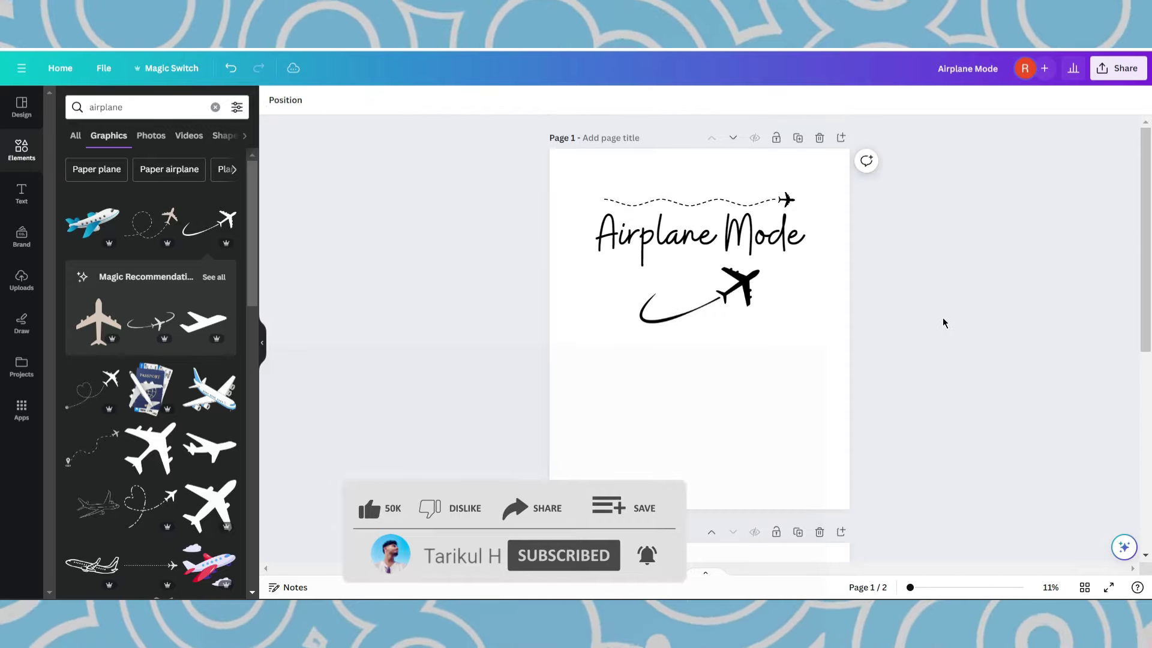
{"action": "left_click", "coordinate": [1096, 72]}
{"action": "left_click", "coordinate": [993, 378]}
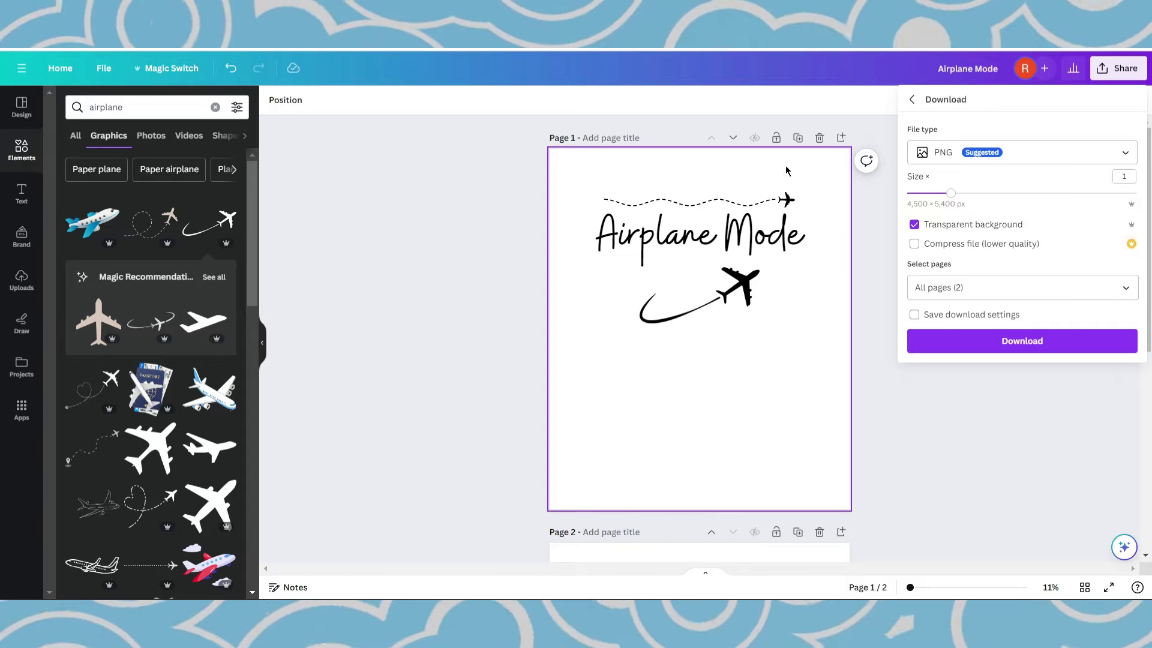
{"action": "scroll", "coordinate": [746, 250], "scroll_direction": "down", "scroll_amount": 5}
{"action": "scroll", "coordinate": [771, 312], "scroll_direction": "up", "scroll_amount": 4}
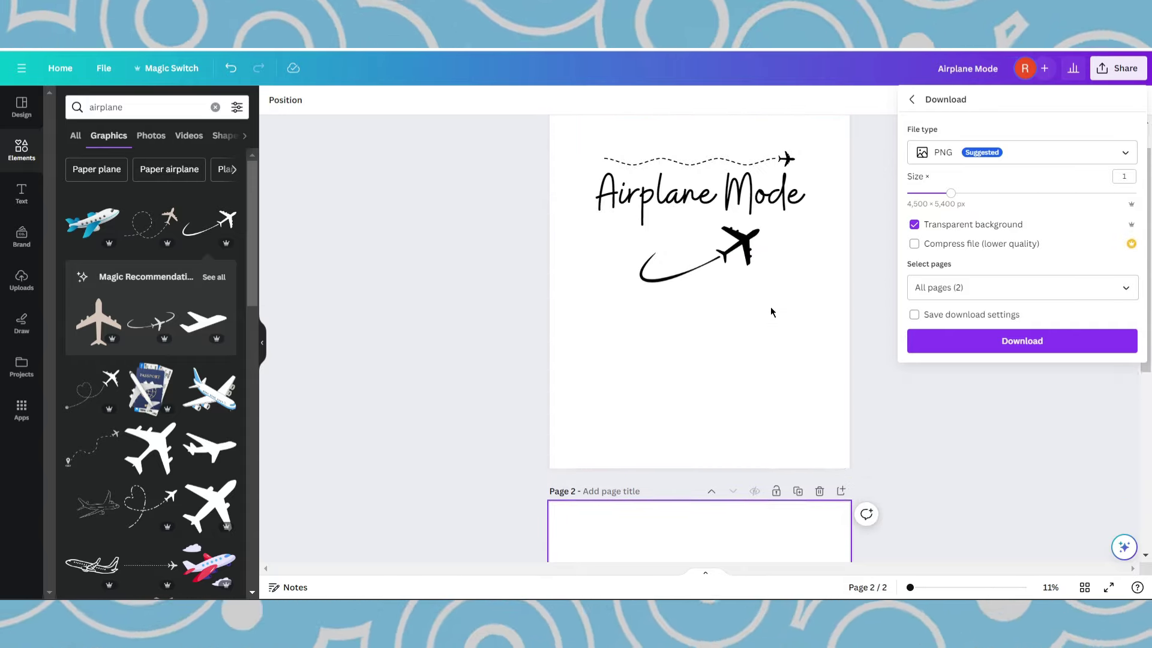
{"action": "scroll", "coordinate": [697, 213], "scroll_direction": "up", "scroll_amount": 1}
{"action": "scroll", "coordinate": [664, 272], "scroll_direction": "down", "scroll_amount": 5}
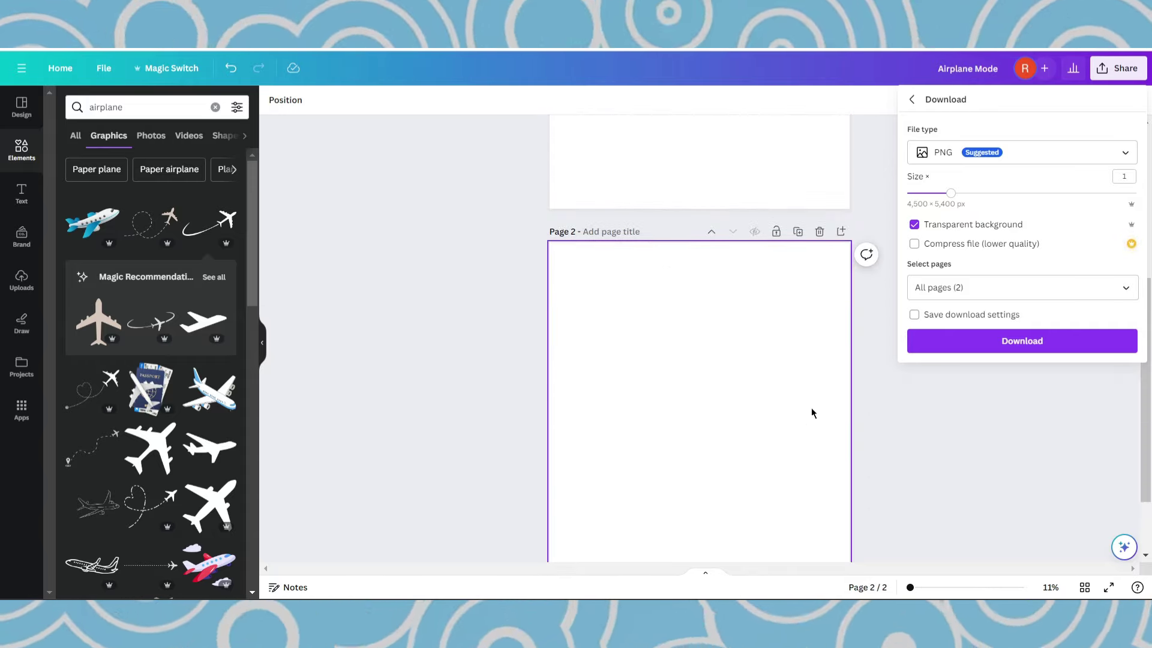
- Preview the white artwork on page 2 against a black background and restore the white background
{"action": "left_click", "coordinate": [819, 279]}
{"action": "left_click", "coordinate": [273, 100]}
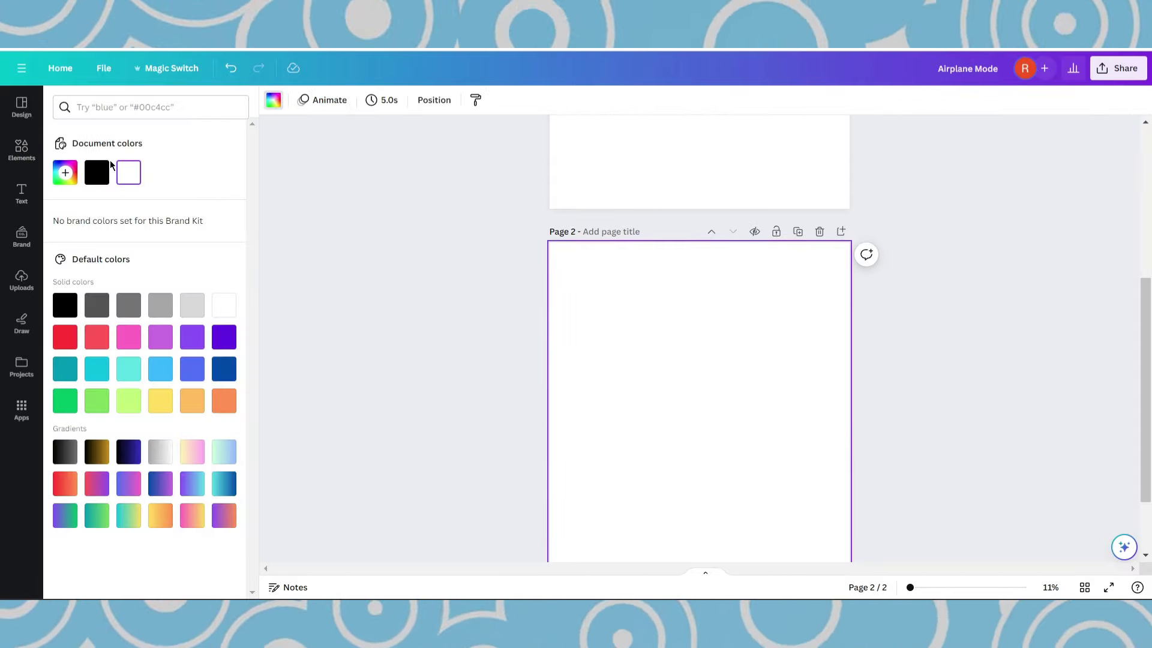
{"action": "left_click", "coordinate": [97, 172]}
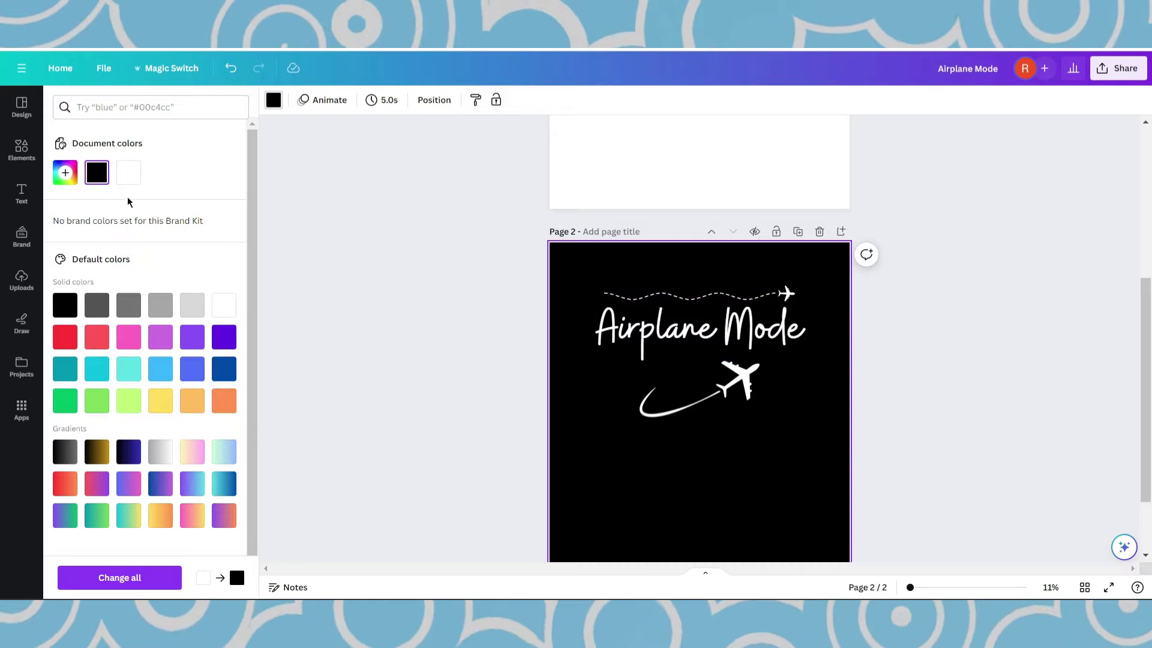
{"action": "left_click", "coordinate": [128, 173]}
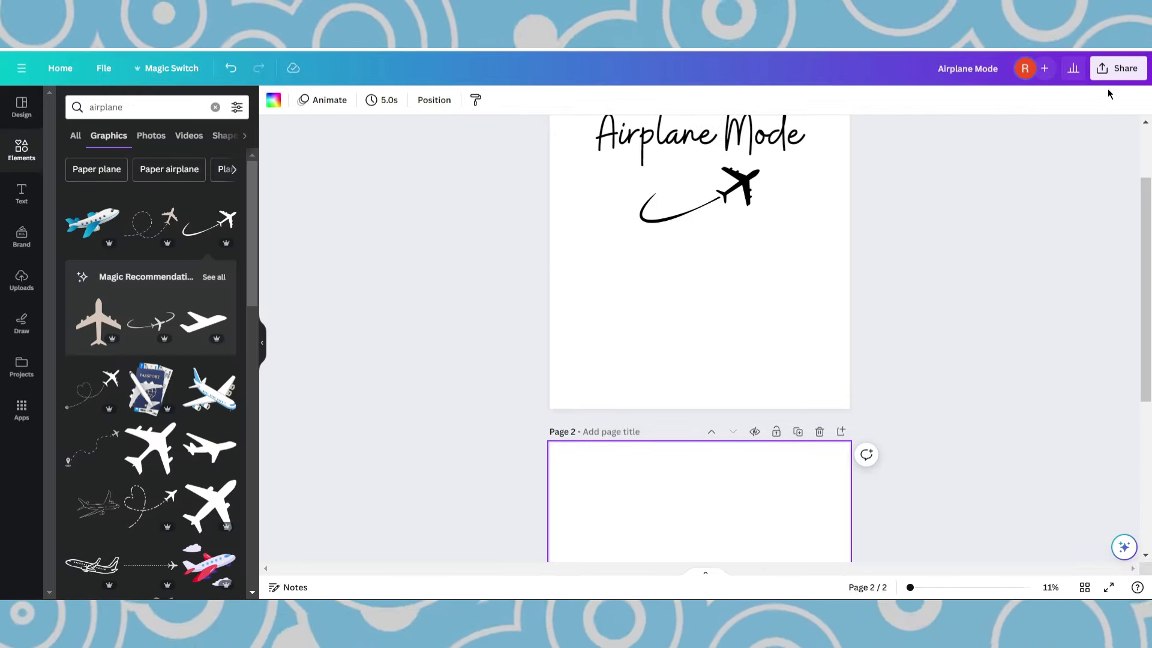
- Download all pages of the Airplane Mode design as PNG with a transparent background
{"action": "left_click", "coordinate": [1116, 69]}
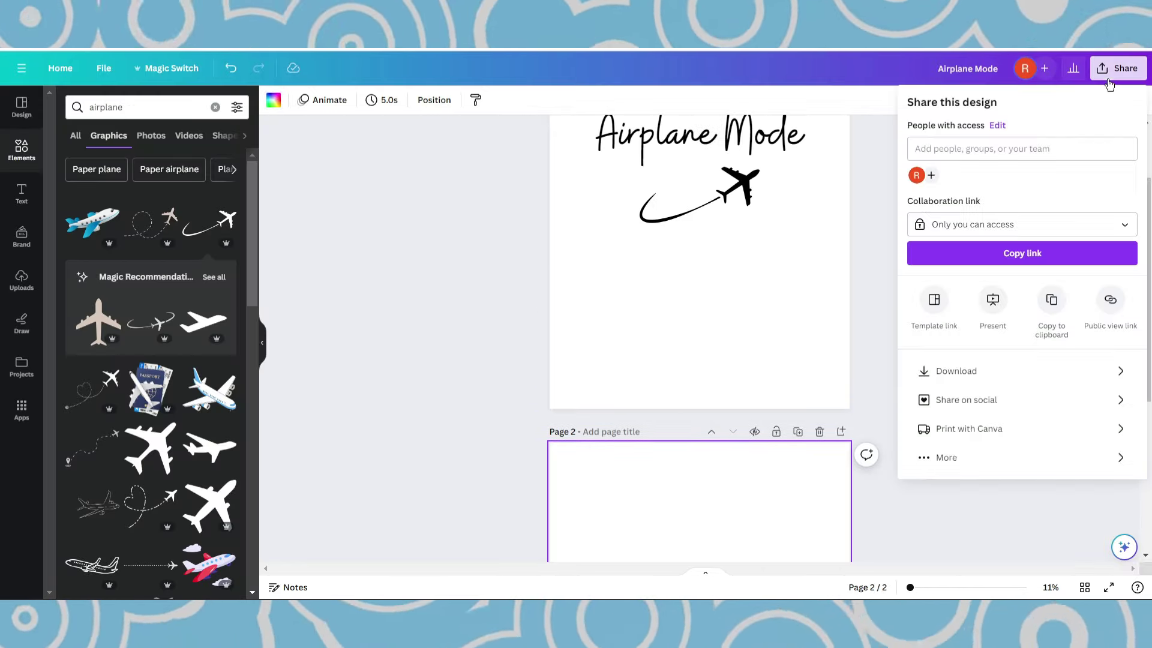
{"action": "left_click", "coordinate": [960, 371]}
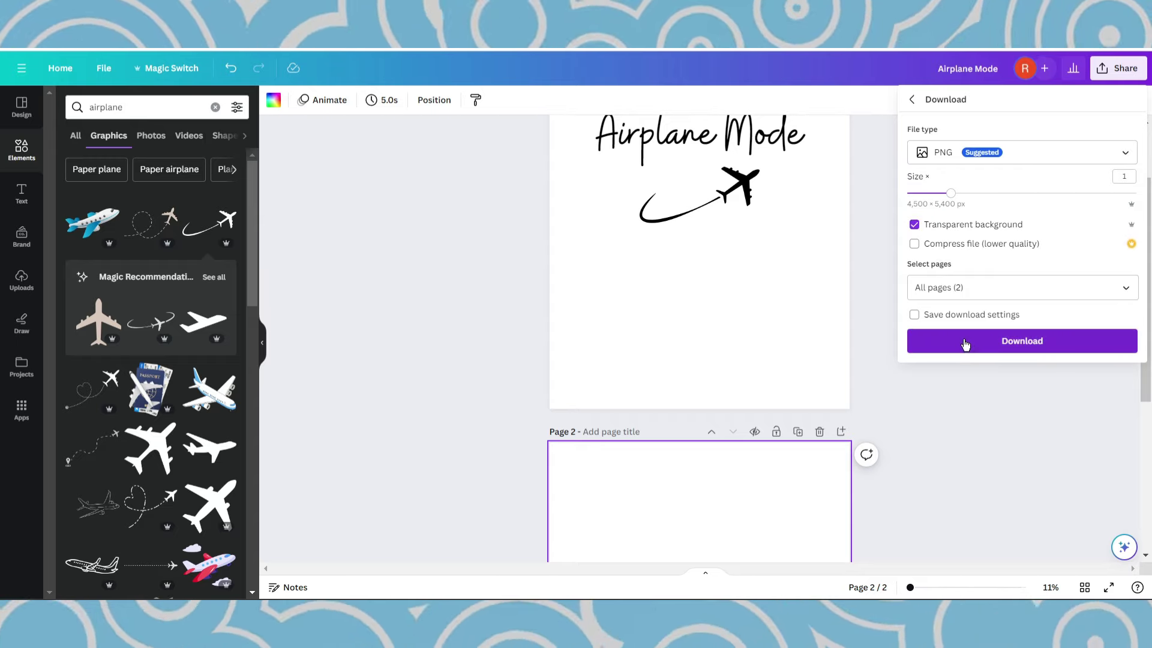
{"action": "left_click", "coordinate": [922, 341]}
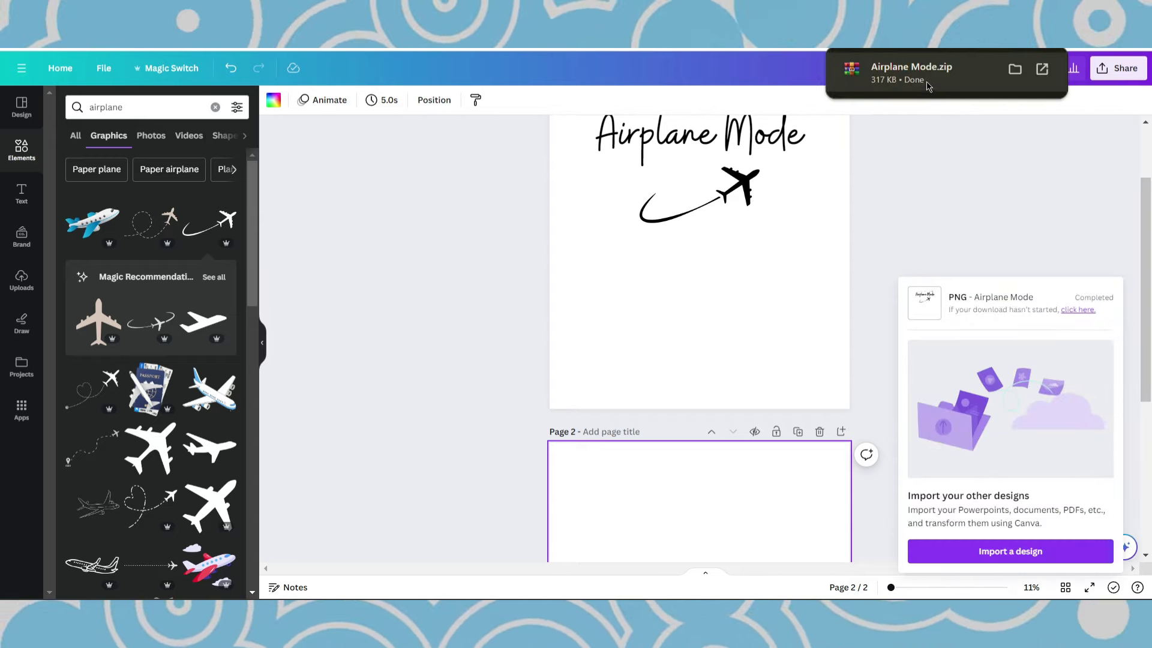
- Switch to the travel sweatshirt shop listings and open the green Airplane Mode Sweatshirt product page
{"action": "left_click_drag", "start_coordinate": [427, 259], "coordinate": [769, 470]}
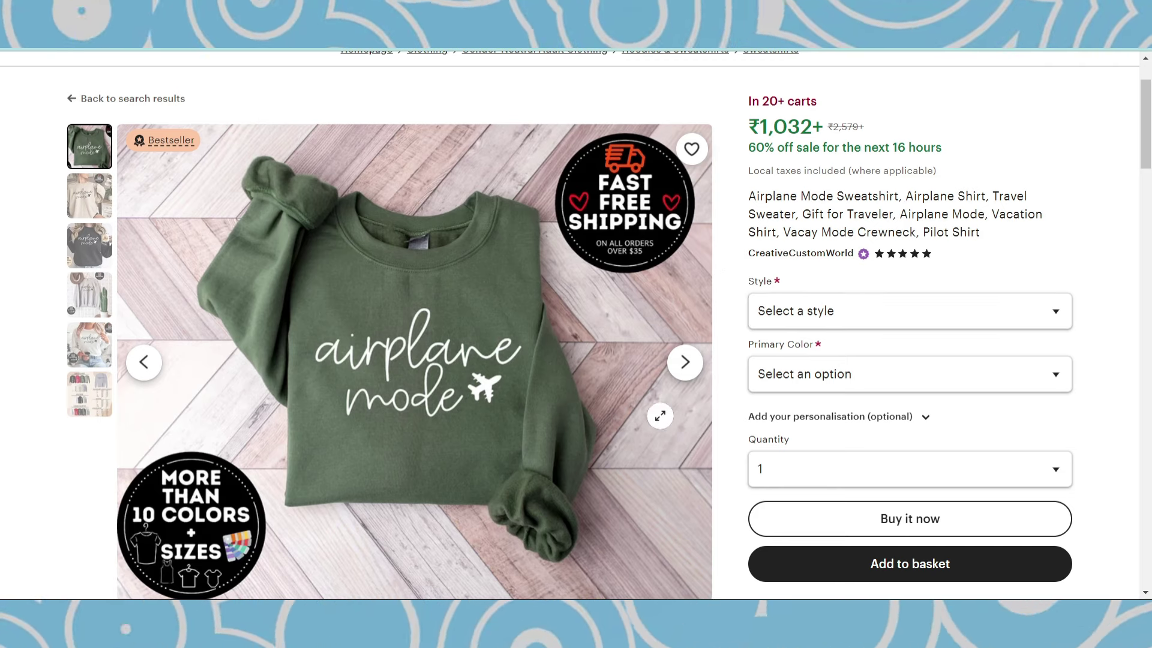
{"action": "scroll", "coordinate": [660, 406], "scroll_direction": "down", "scroll_amount": 10}
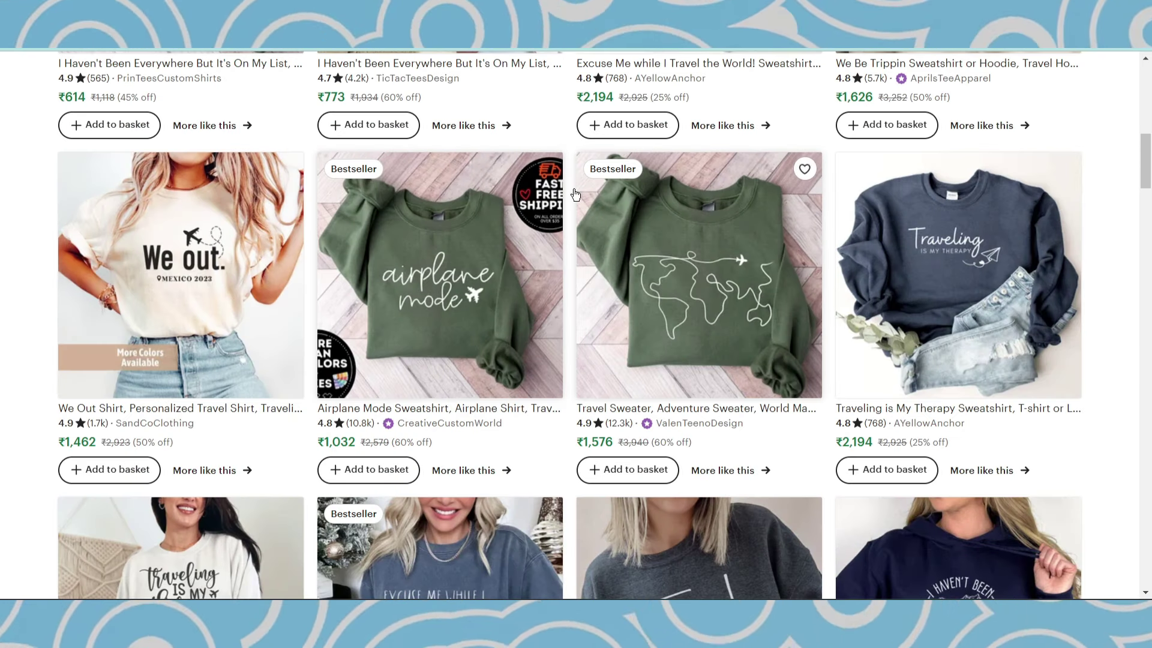
{"action": "left_click", "coordinate": [439, 300]}
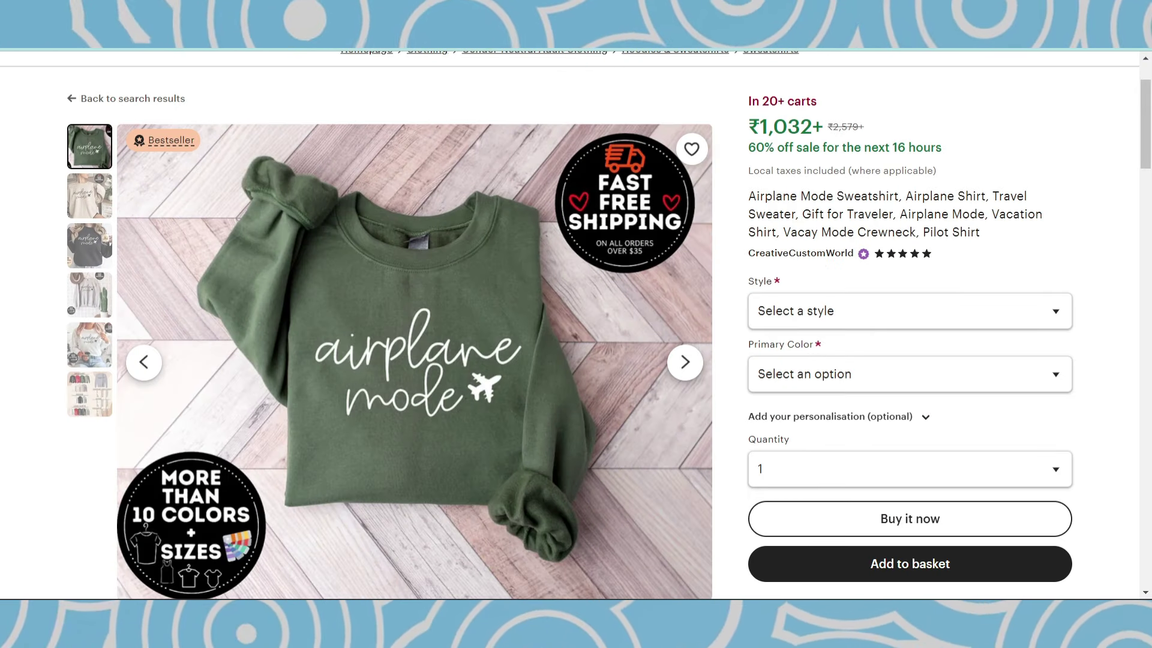
- Switch to Smartmockups, upload the white Airplane Mode artwork, and open the Bella+Canvas Unisex Jersey Short Sleeve T-shirt mockup
{"action": "mouse_move", "coordinate": [612, 600]}
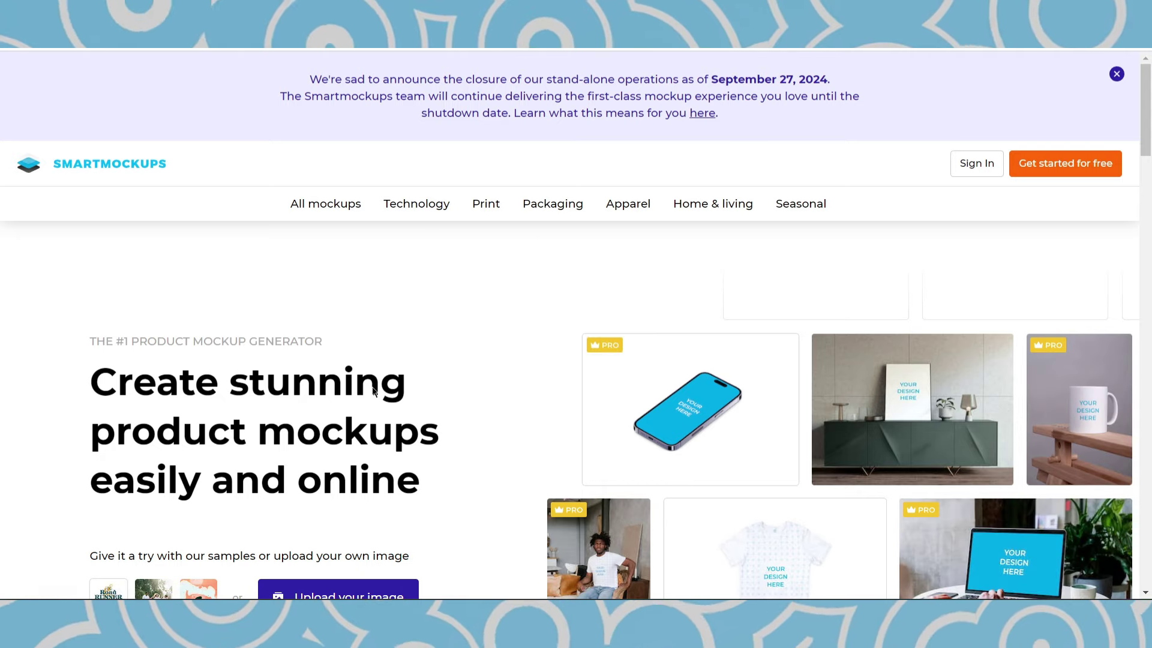
{"action": "scroll", "coordinate": [414, 405], "scroll_direction": "down", "scroll_amount": 3}
{"action": "scroll", "coordinate": [696, 425], "scroll_direction": "down", "scroll_amount": 2}
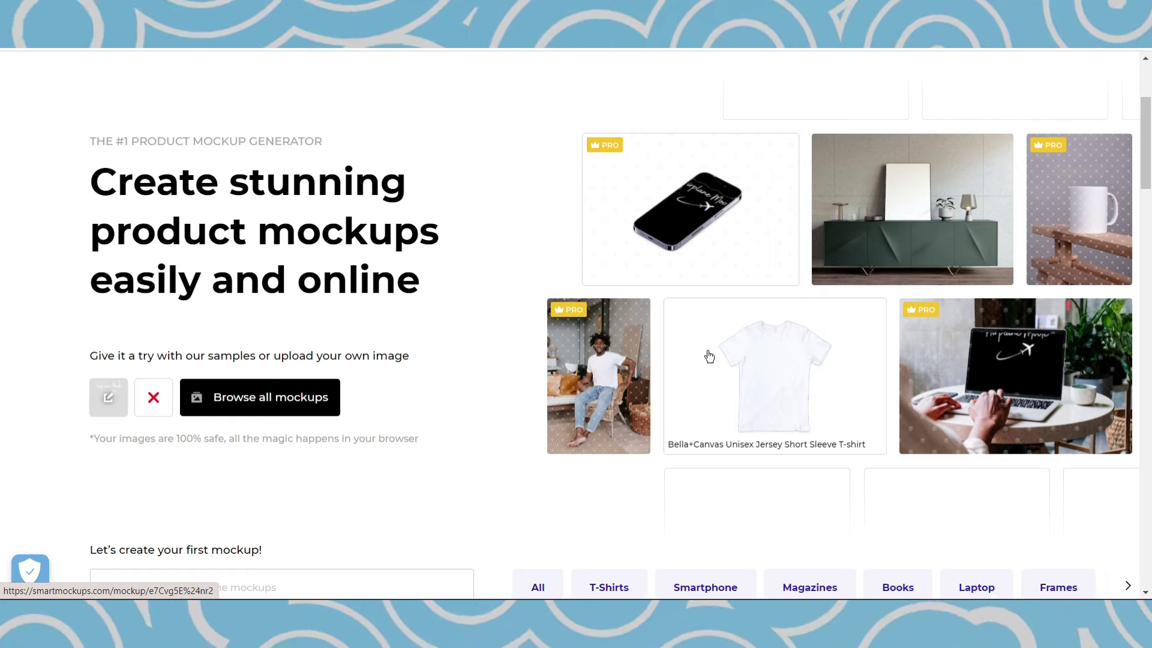
{"action": "left_click", "coordinate": [827, 375]}
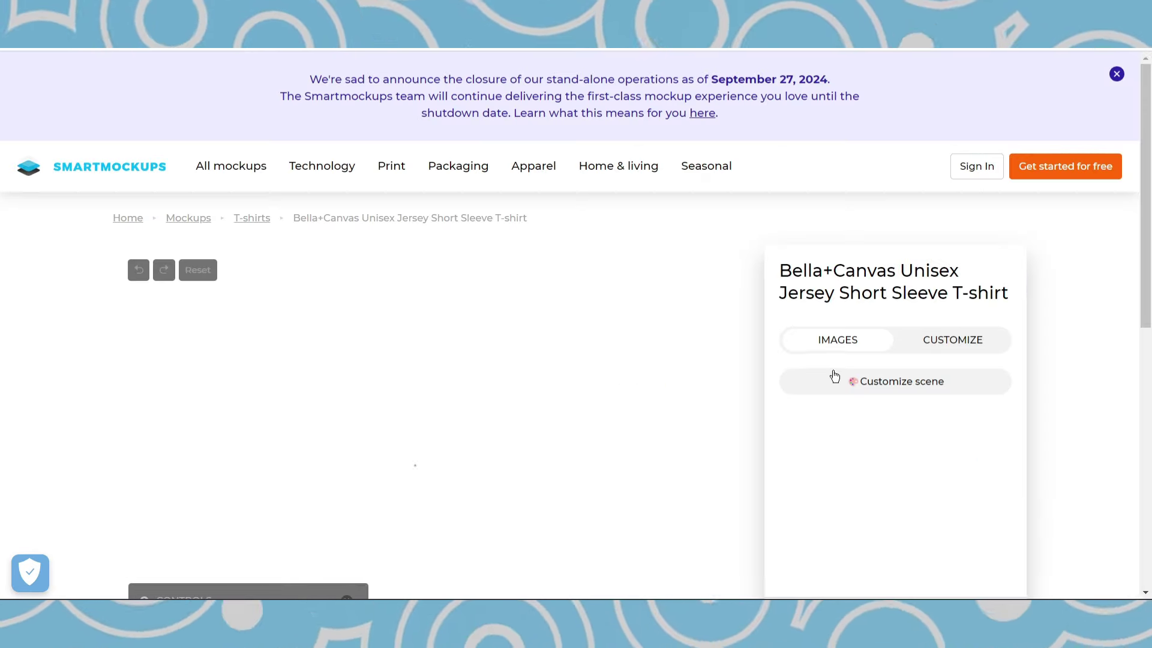
- Customize the mockup by setting the T-shirt color to solid black
{"action": "scroll", "coordinate": [757, 309], "scroll_direction": "down", "scroll_amount": 2}
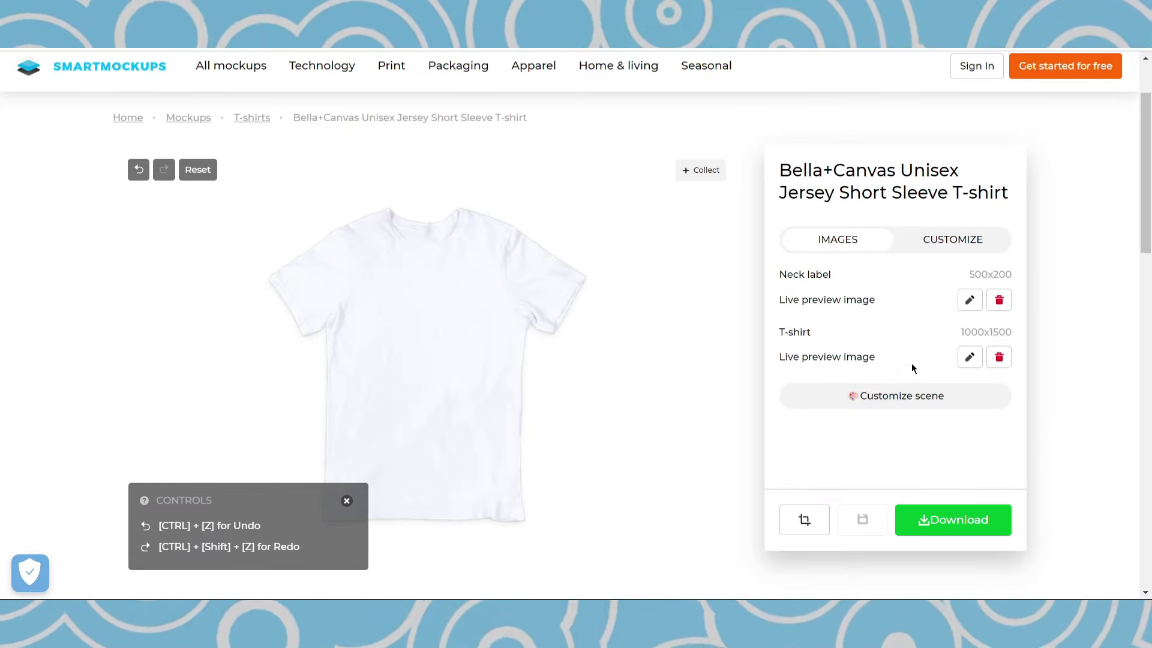
{"action": "left_click", "coordinate": [960, 243]}
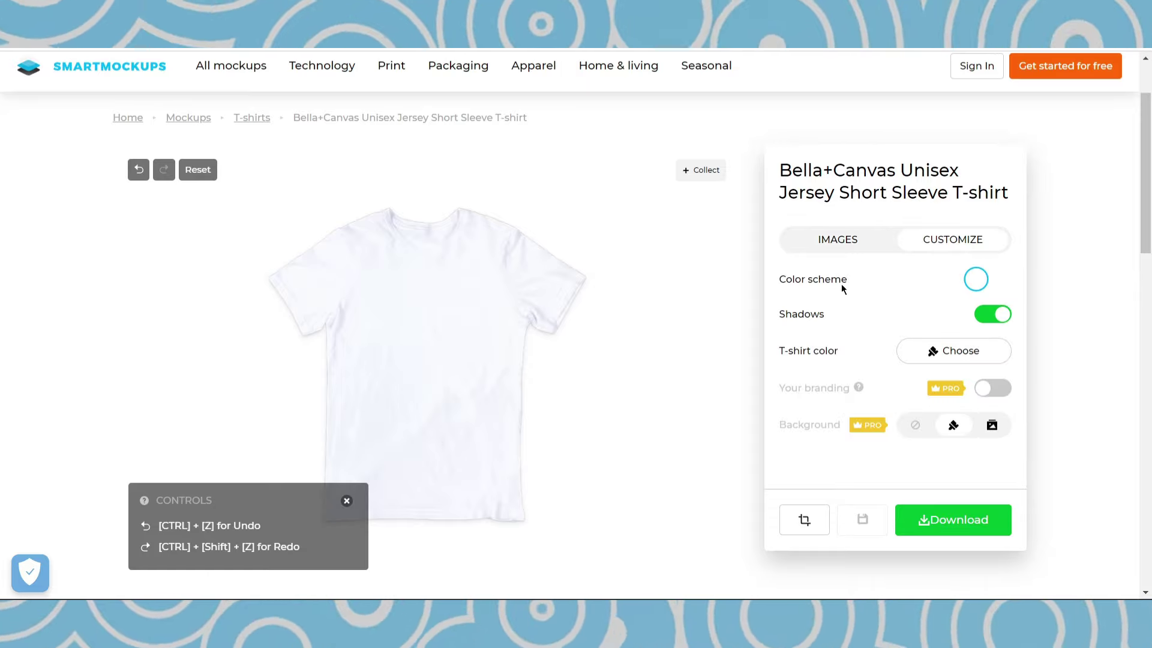
{"action": "scroll", "coordinate": [969, 360], "scroll_direction": "up", "scroll_amount": 2}
{"action": "left_click", "coordinate": [961, 451]}
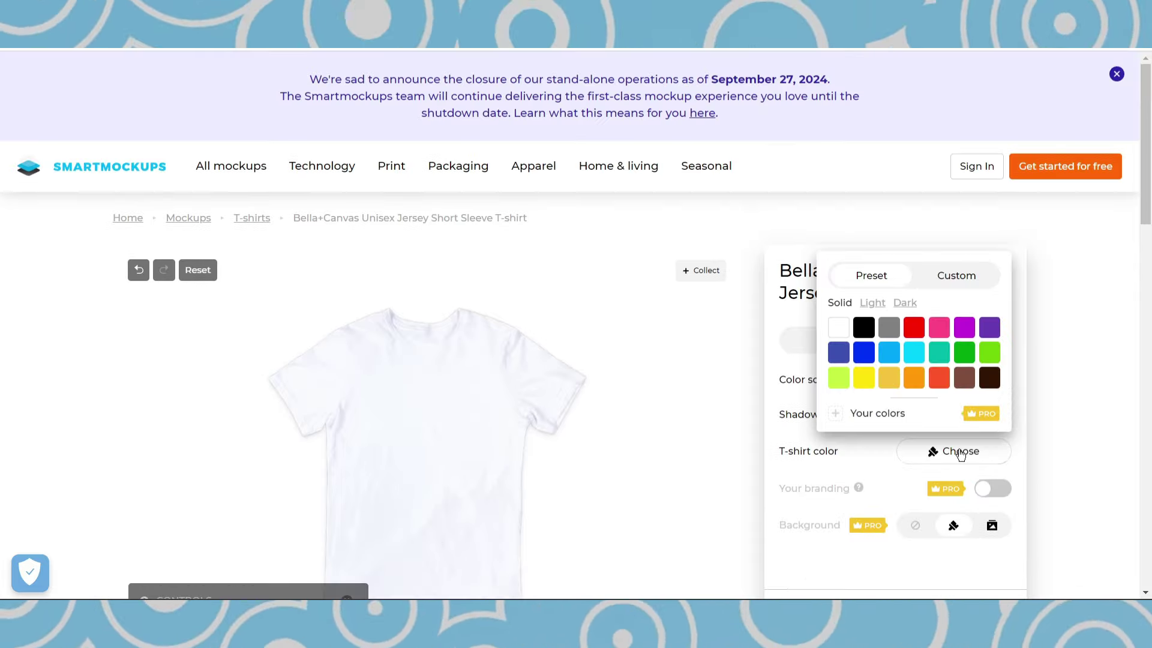
{"action": "left_click", "coordinate": [865, 328]}
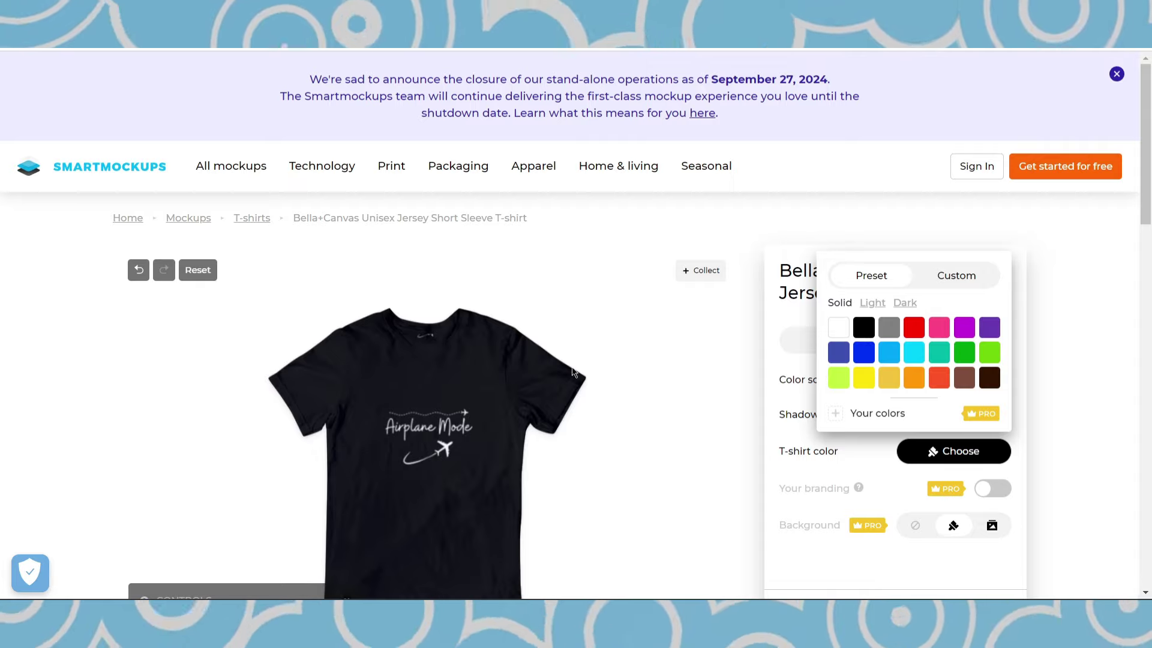
{"action": "left_click", "coordinate": [1050, 414]}
{"action": "scroll", "coordinate": [1049, 414], "scroll_direction": "down", "scroll_amount": 2}
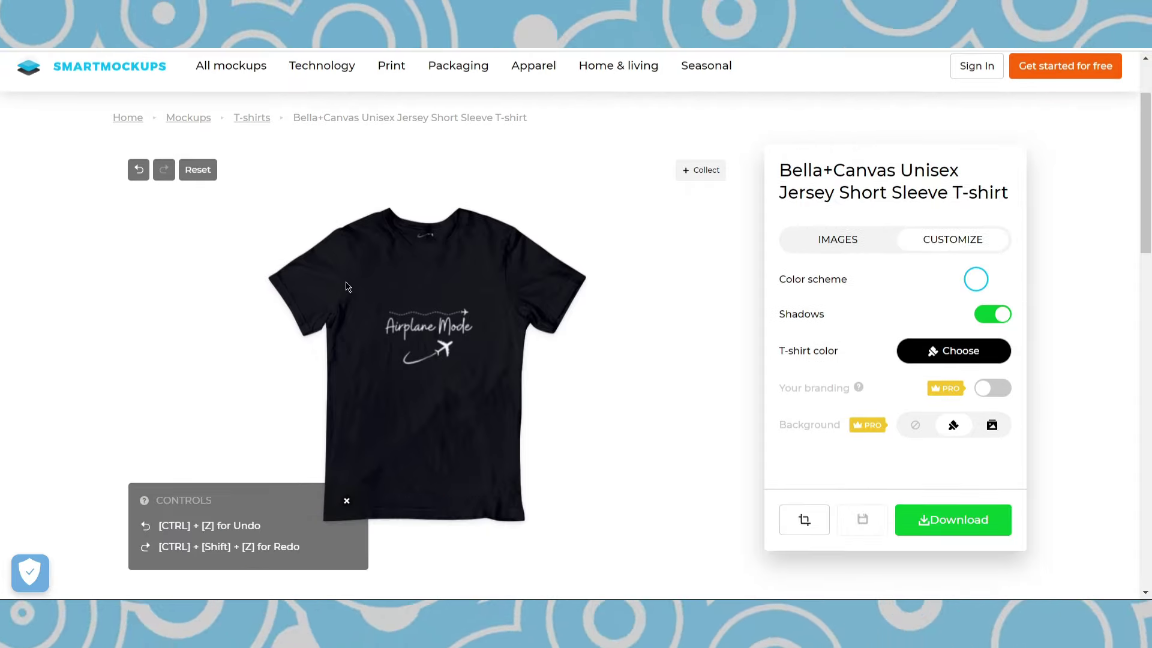
- Browse the other suggested T-shirt mockups and try to download the black Airplane Mode T-shirt mockup
{"action": "scroll", "coordinate": [823, 380], "scroll_direction": "down", "scroll_amount": 10}
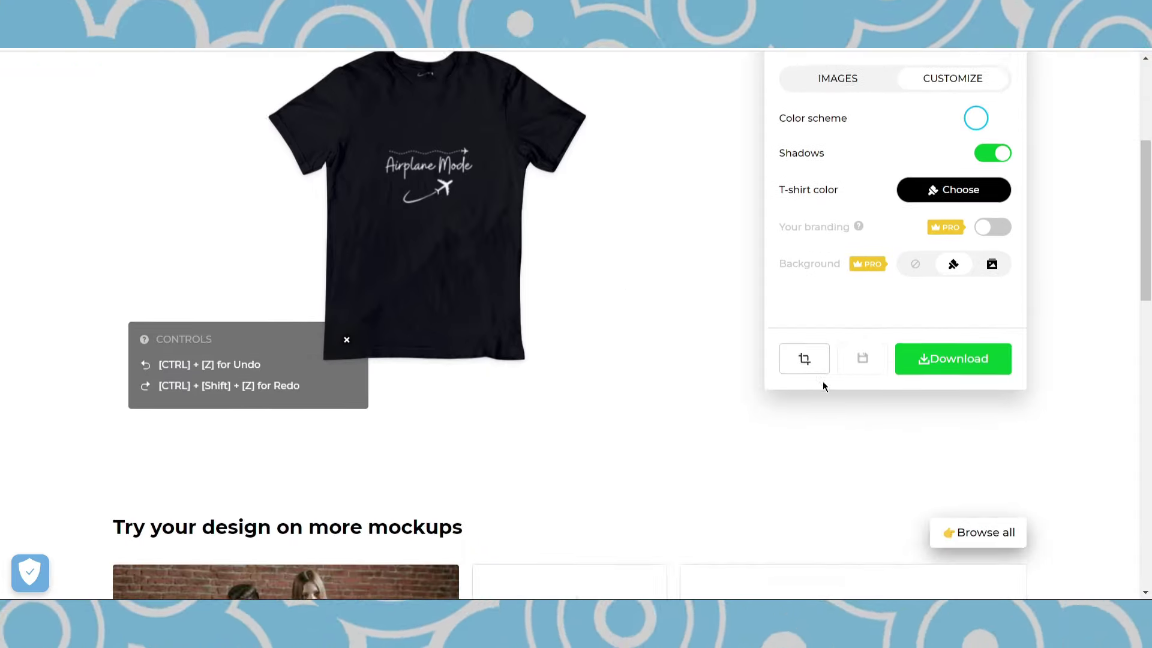
{"action": "scroll", "coordinate": [440, 291], "scroll_direction": "down", "scroll_amount": 7}
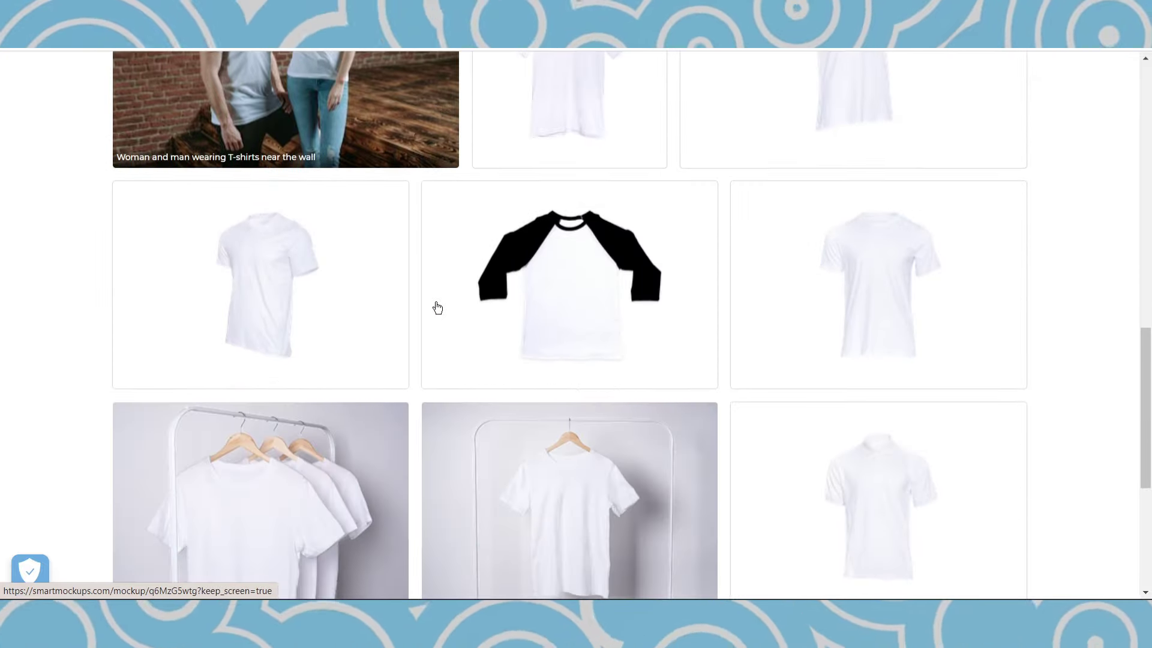
{"action": "scroll", "coordinate": [387, 333], "scroll_direction": "up", "scroll_amount": 18}
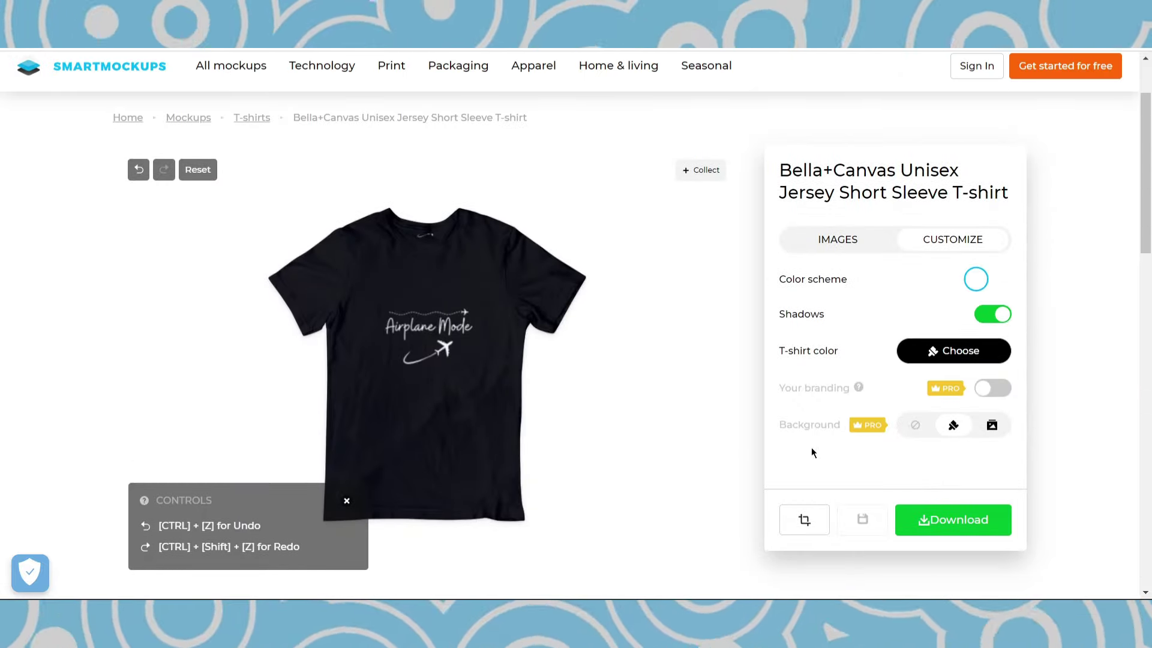
{"action": "left_click", "coordinate": [953, 520]}
{"action": "left_click", "coordinate": [953, 414]}
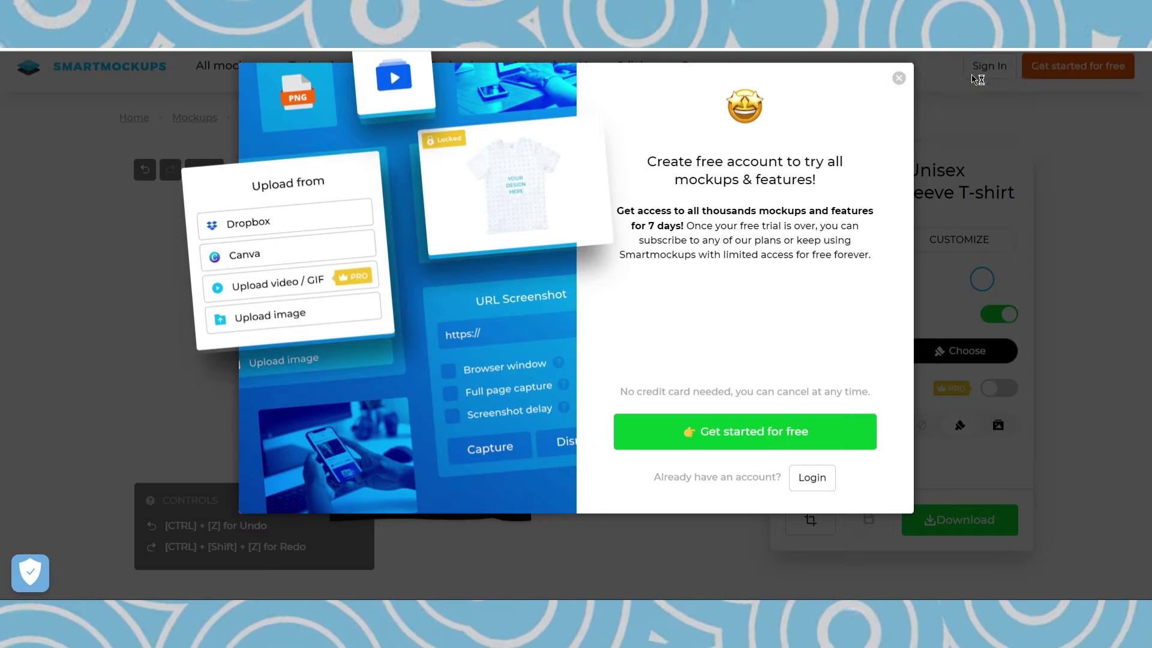
{"action": "left_click", "coordinate": [970, 74]}
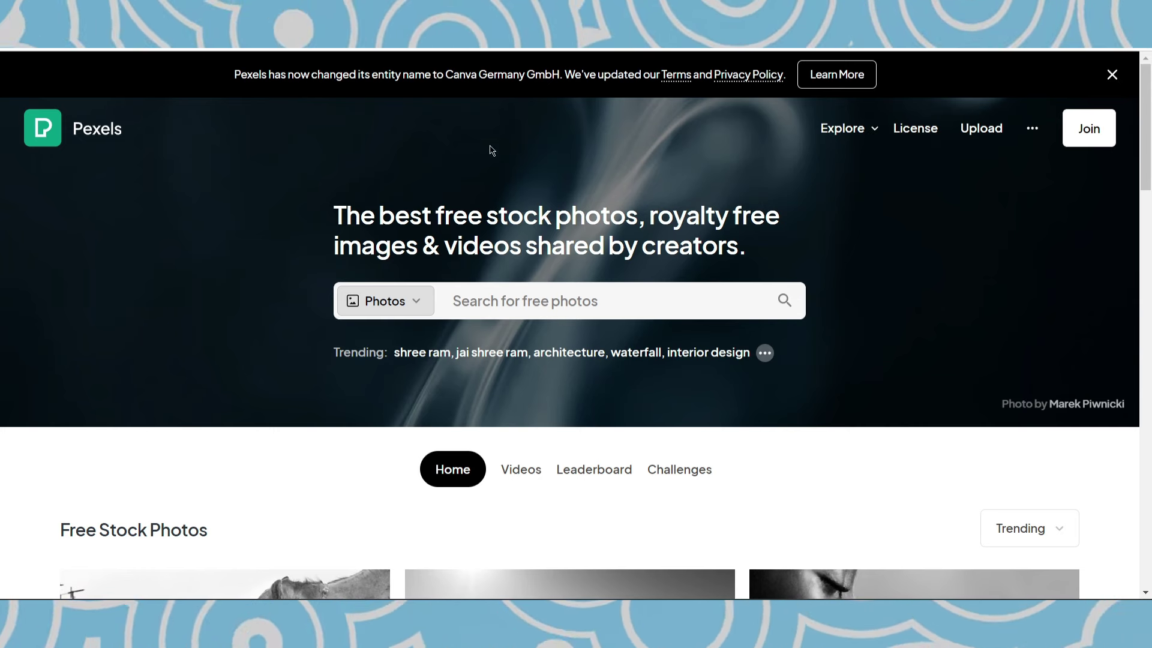
- Switch to Pexels, search for free "tshirt mockup" photos, and browse them for suitable plain T-shirt pictures
{"action": "left_click", "coordinate": [528, 302]}
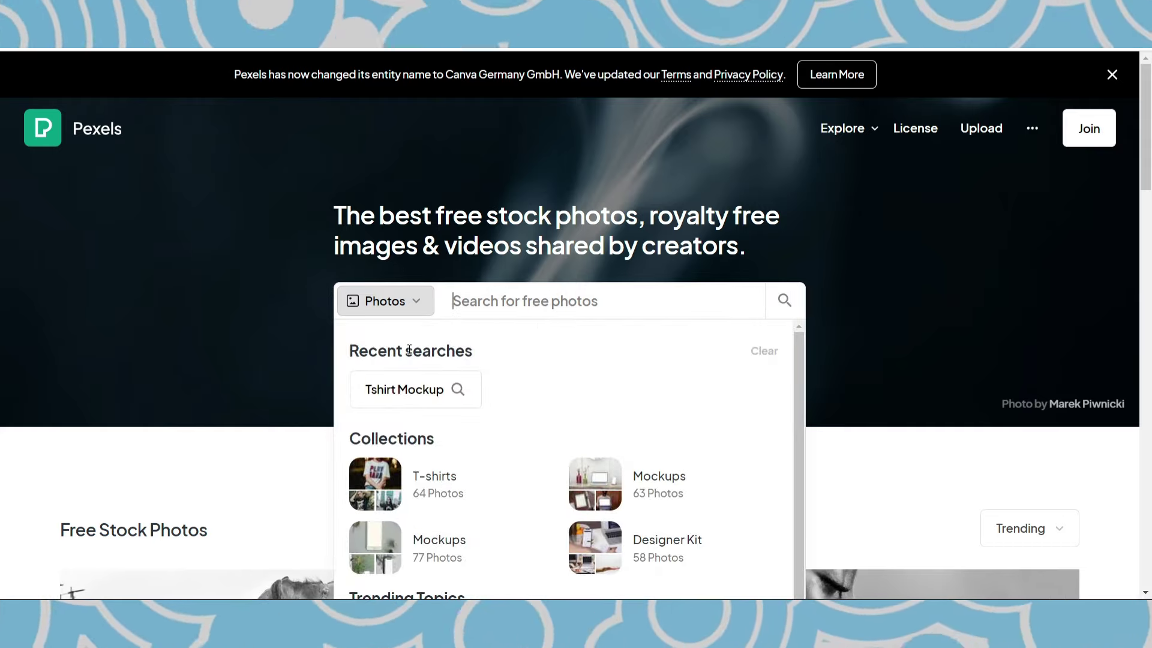
{"action": "left_click", "coordinate": [419, 401]}
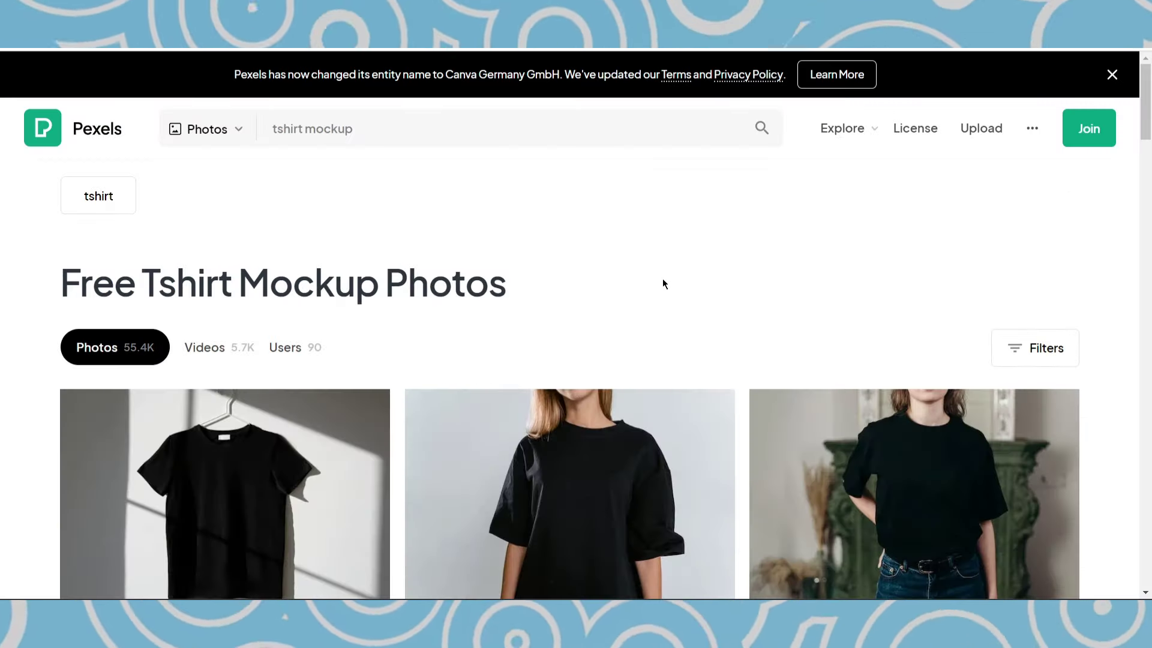
{"action": "scroll", "coordinate": [600, 210], "scroll_direction": "down", "scroll_amount": 3}
{"action": "scroll", "coordinate": [540, 192], "scroll_direction": "down", "scroll_amount": 6}
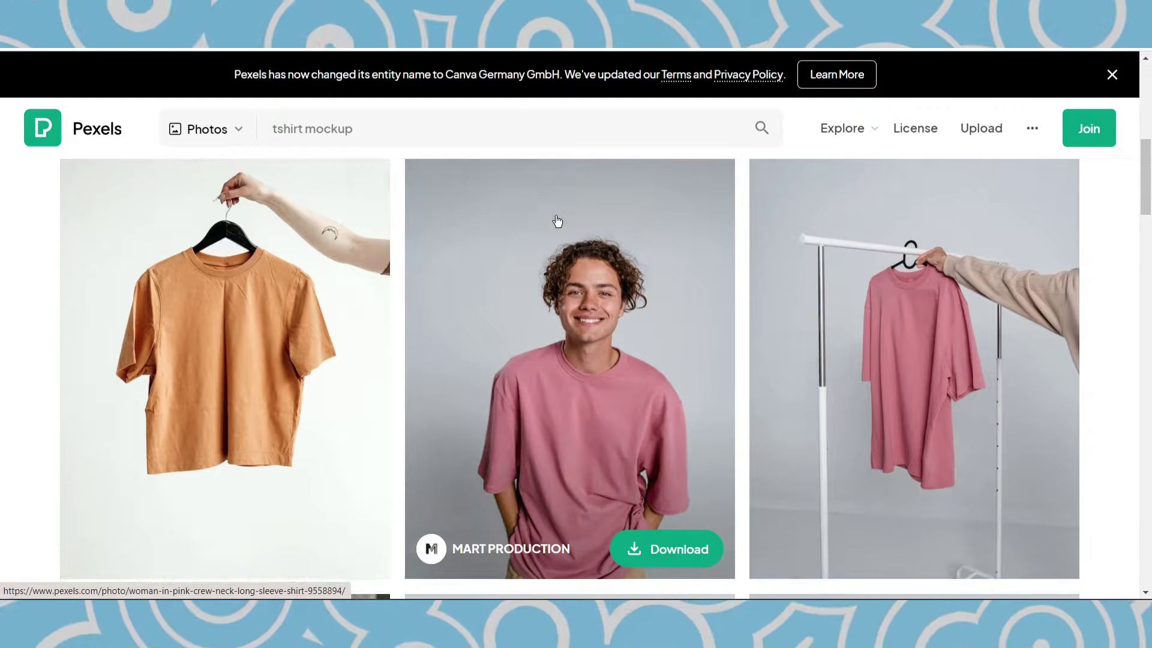
{"action": "scroll", "coordinate": [468, 240], "scroll_direction": "up", "scroll_amount": 5}
{"action": "scroll", "coordinate": [404, 234], "scroll_direction": "up", "scroll_amount": 1}
{"action": "scroll", "coordinate": [450, 270], "scroll_direction": "down", "scroll_amount": 3}
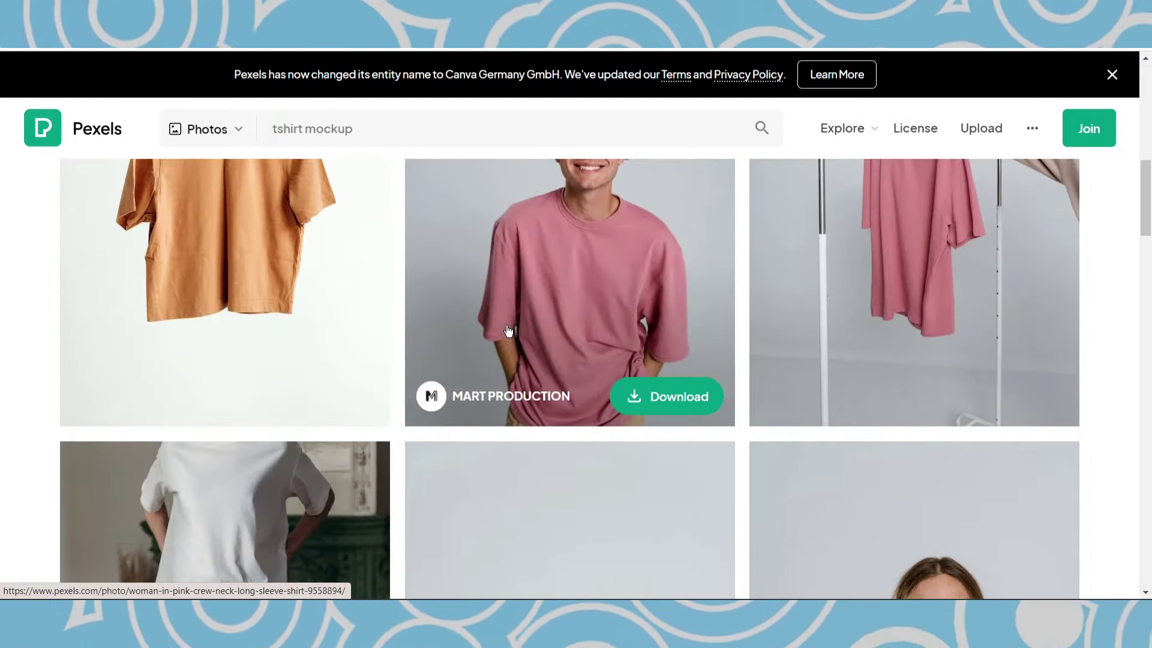
{"action": "scroll", "coordinate": [510, 330], "scroll_direction": "up", "scroll_amount": 7}
{"action": "scroll", "coordinate": [543, 358], "scroll_direction": "down", "scroll_amount": 3}
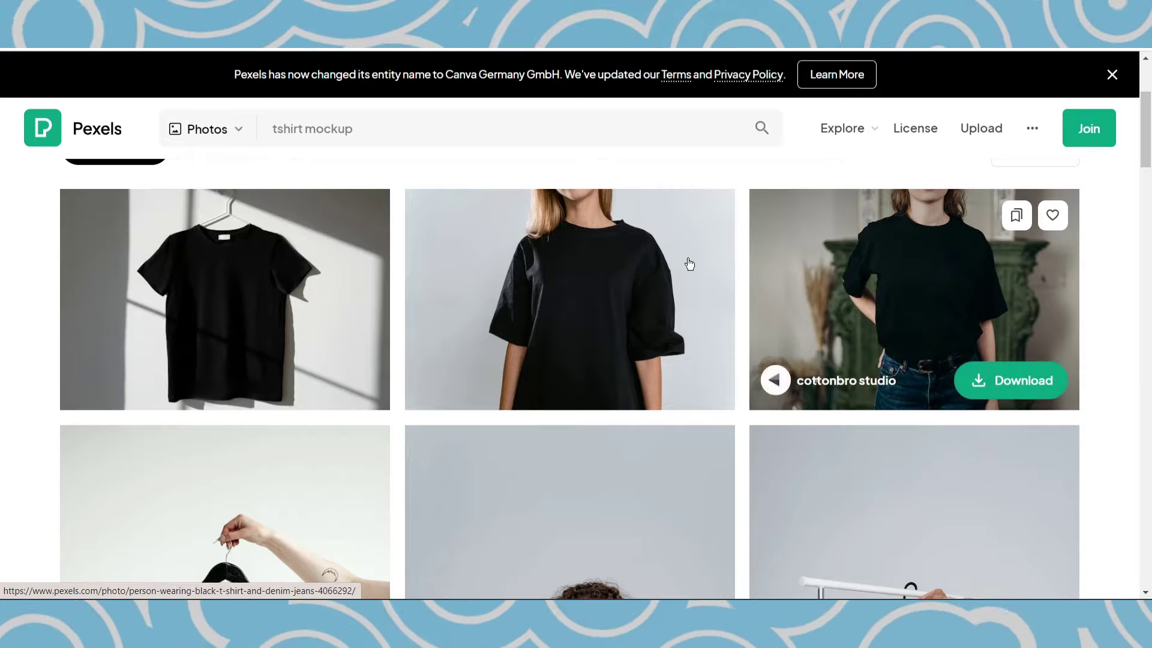
- Download the photo of the hanging black T-shirt to D:/FDM, and the photo of the person in a black T-shirt and jeans
{"action": "left_click", "coordinate": [336, 391]}
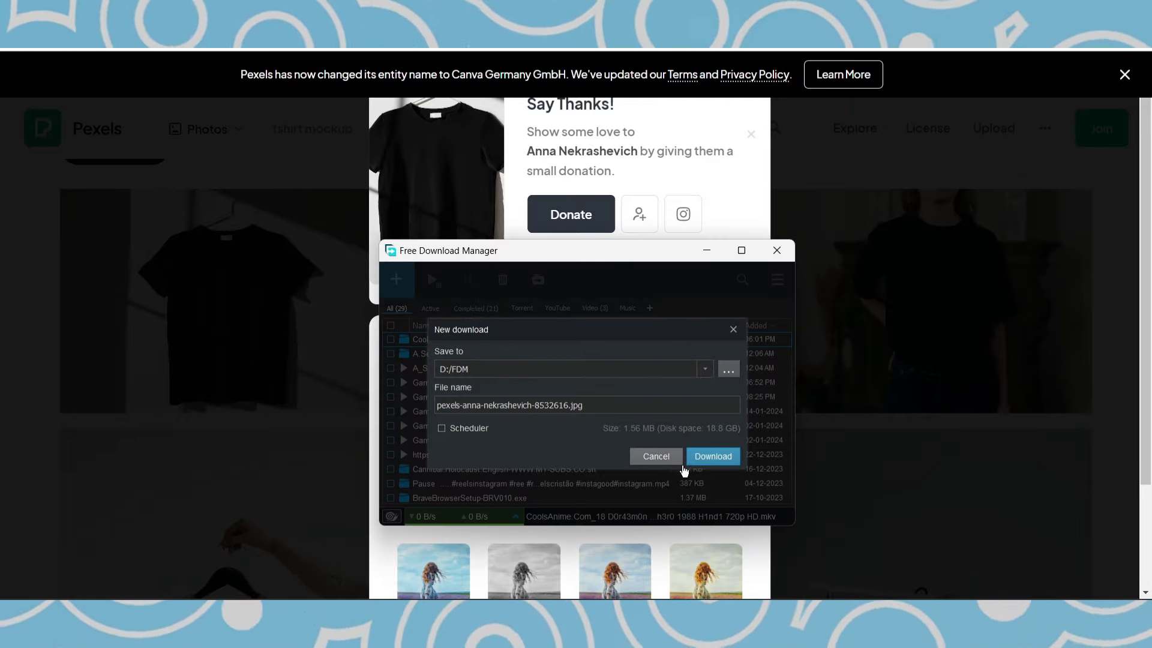
{"action": "left_click", "coordinate": [707, 460]}
{"action": "left_click", "coordinate": [948, 293]}
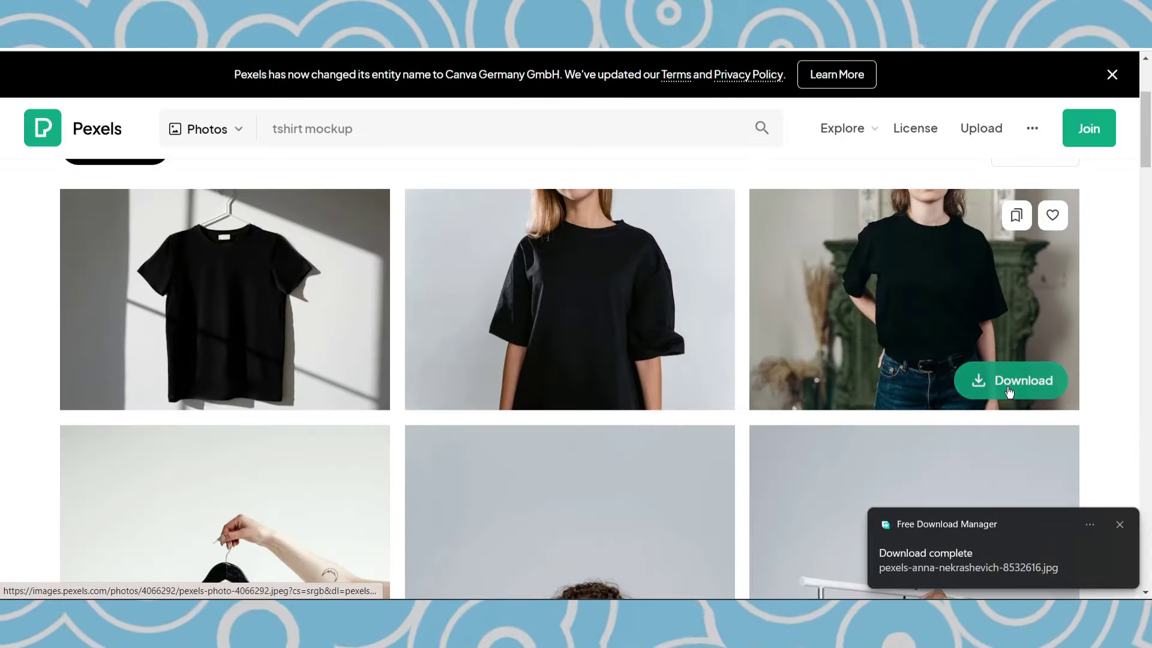
{"action": "left_click", "coordinate": [1010, 382]}
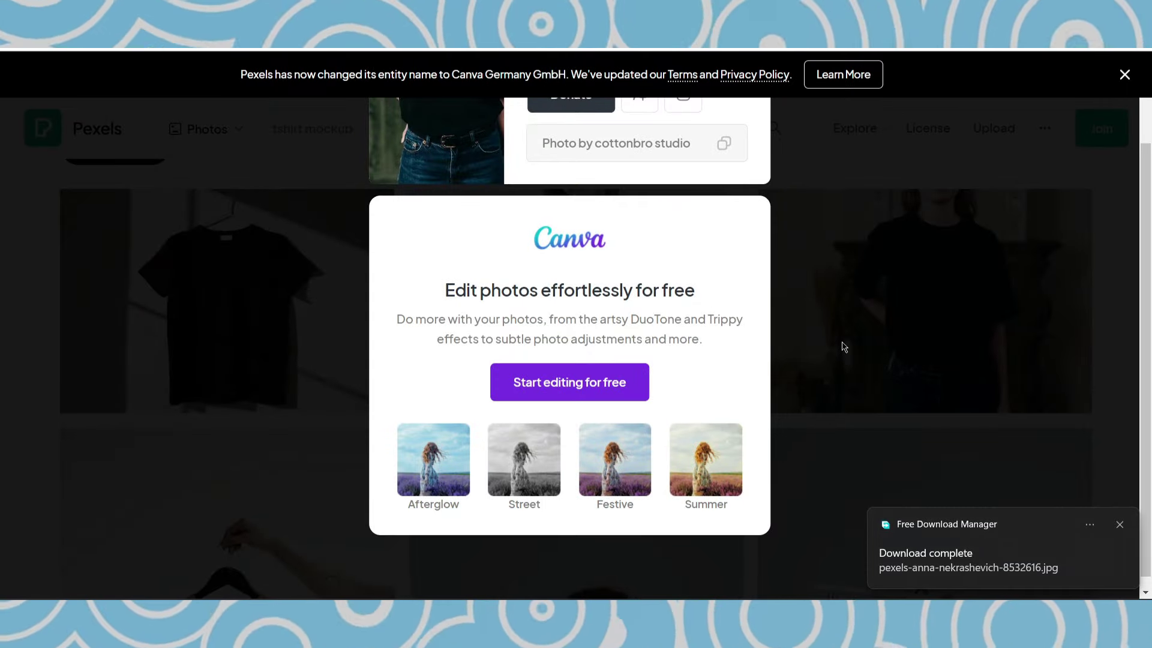
- Switch to the blank T-shirt design in Canva and upload the two downloaded black T-shirt photos
{"action": "key", "text": "ctrl+Tab"}
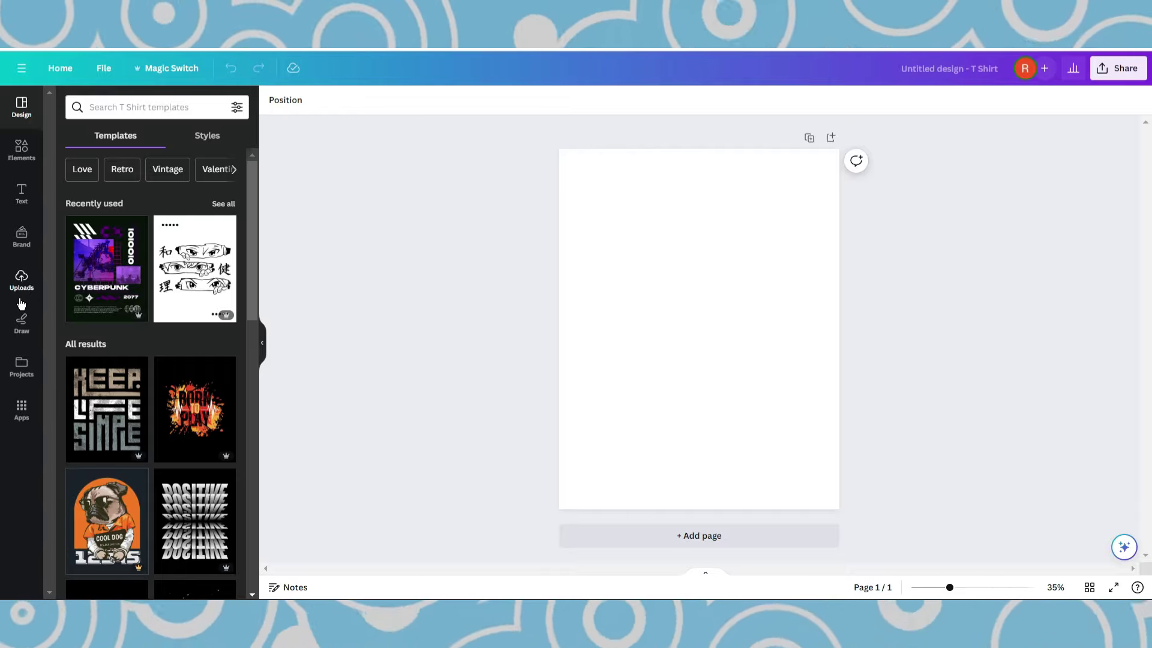
{"action": "left_click", "coordinate": [21, 280]}
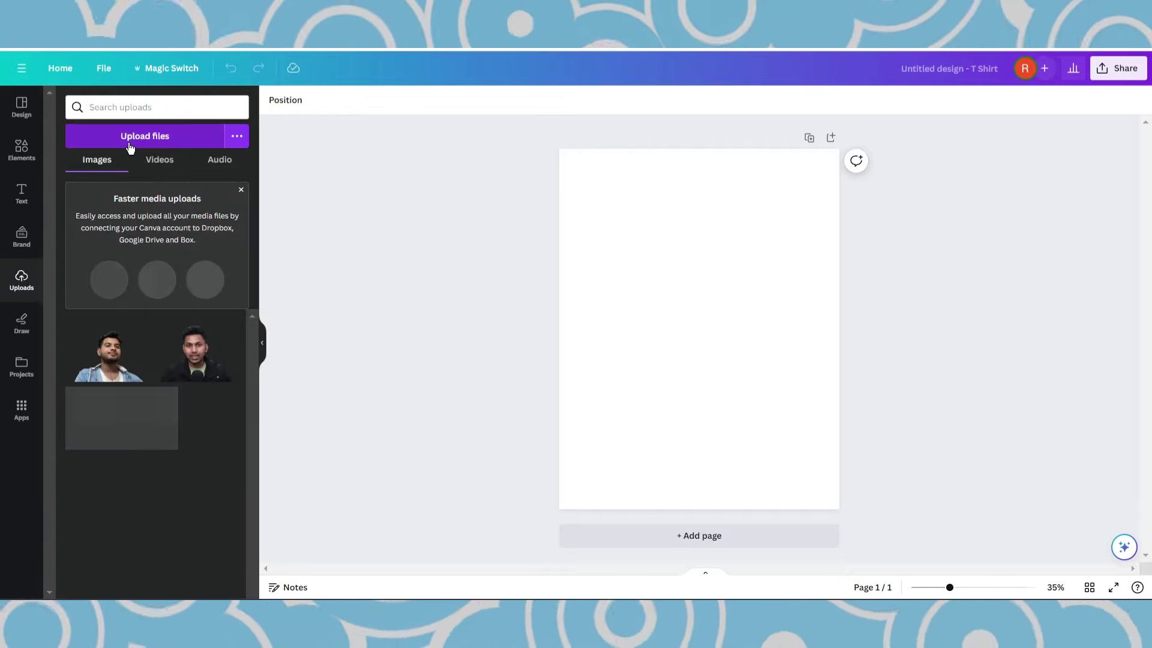
{"action": "left_click", "coordinate": [134, 146]}
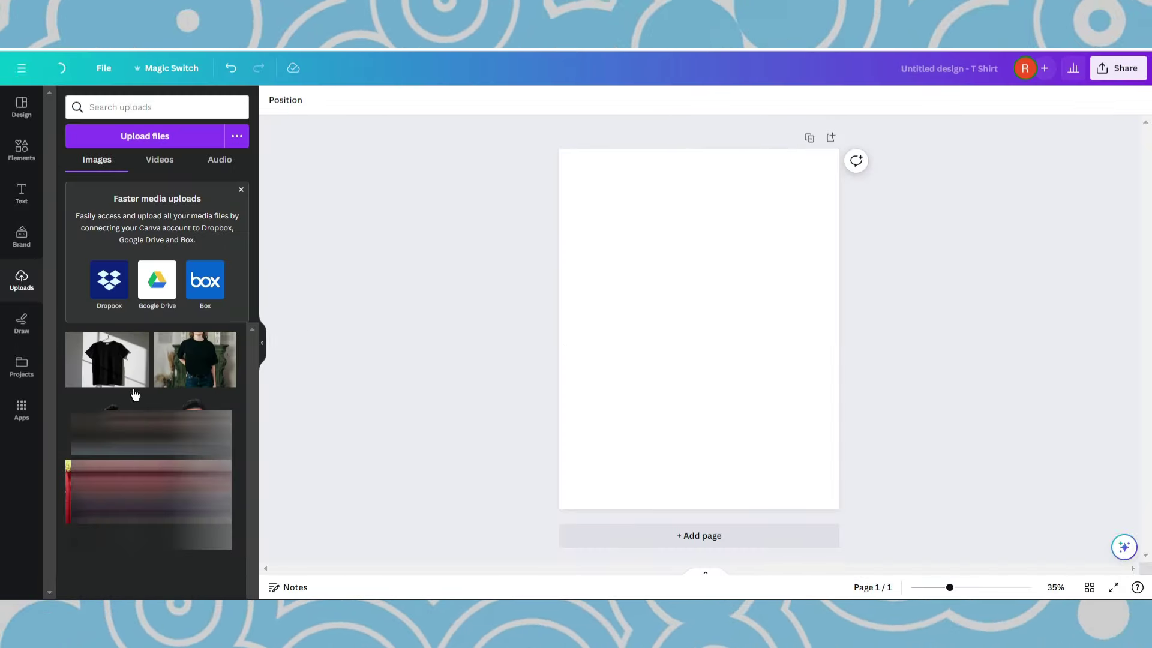
- Add the hanging black T-shirt photo to the page, enlarge it to cover the page, and center the shirt
{"action": "left_click", "coordinate": [103, 375]}
{"action": "left_click_drag", "start_coordinate": [654, 332], "coordinate": [621, 222]}
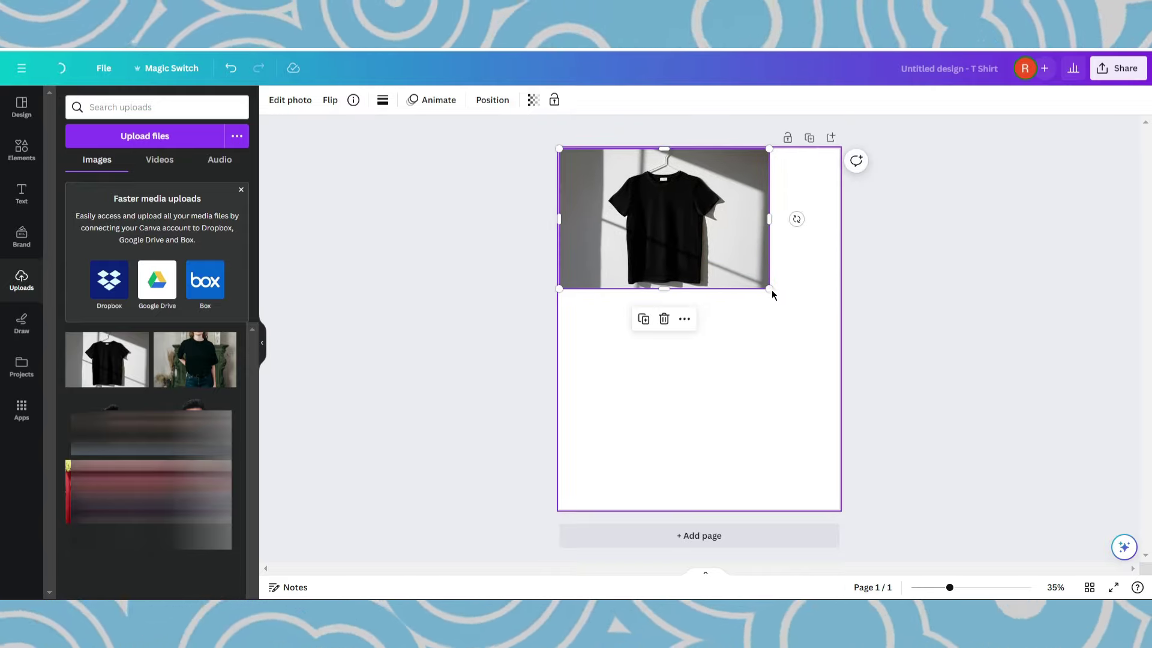
{"action": "left_click_drag", "start_coordinate": [769, 292], "coordinate": [1143, 438]}
{"action": "left_click_drag", "start_coordinate": [1093, 505], "coordinate": [1095, 506]}
{"action": "left_click_drag", "start_coordinate": [1024, 340], "coordinate": [903, 348]}
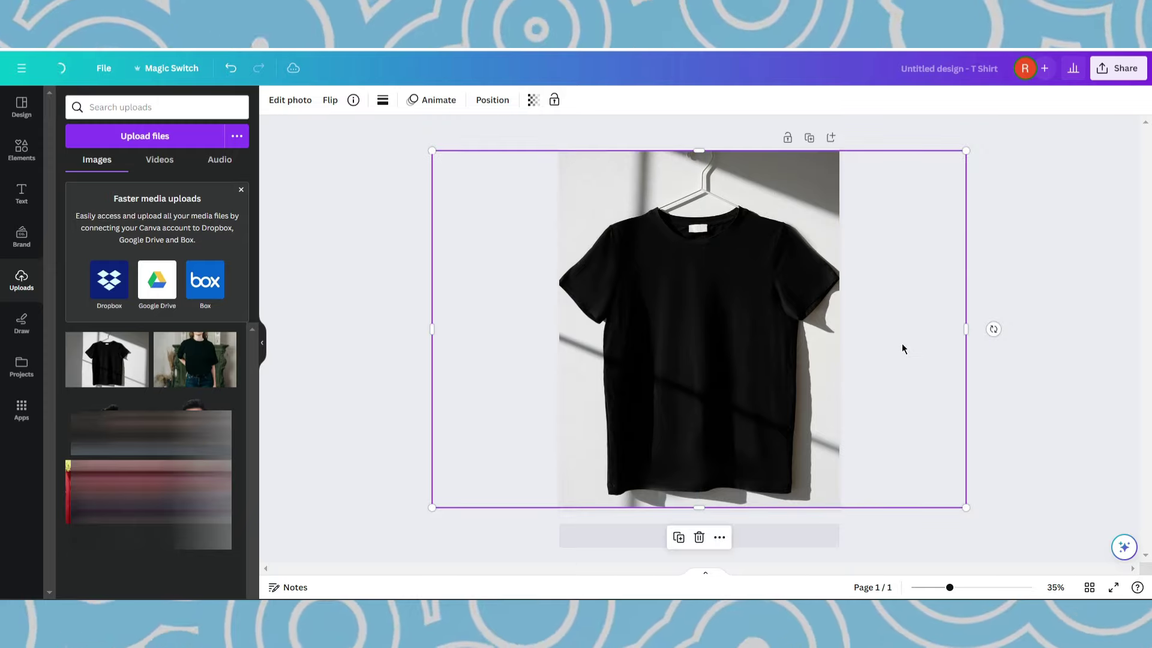
{"action": "left_click", "coordinate": [1014, 415]}
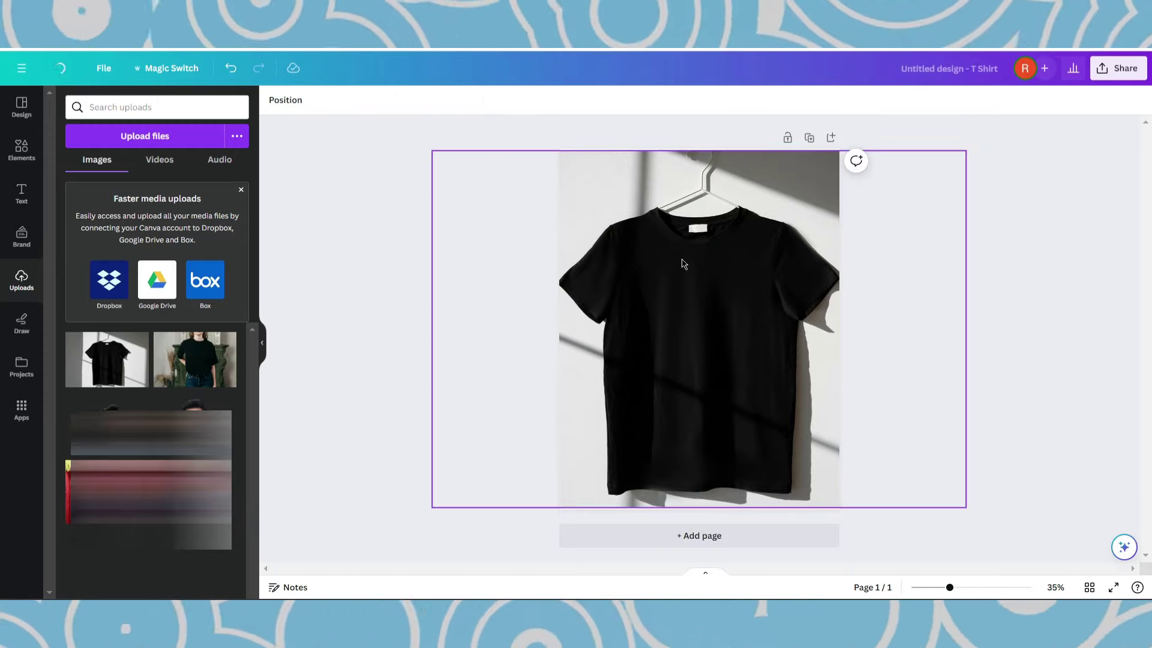
{"action": "left_click_drag", "start_coordinate": [694, 290], "coordinate": [696, 285]}
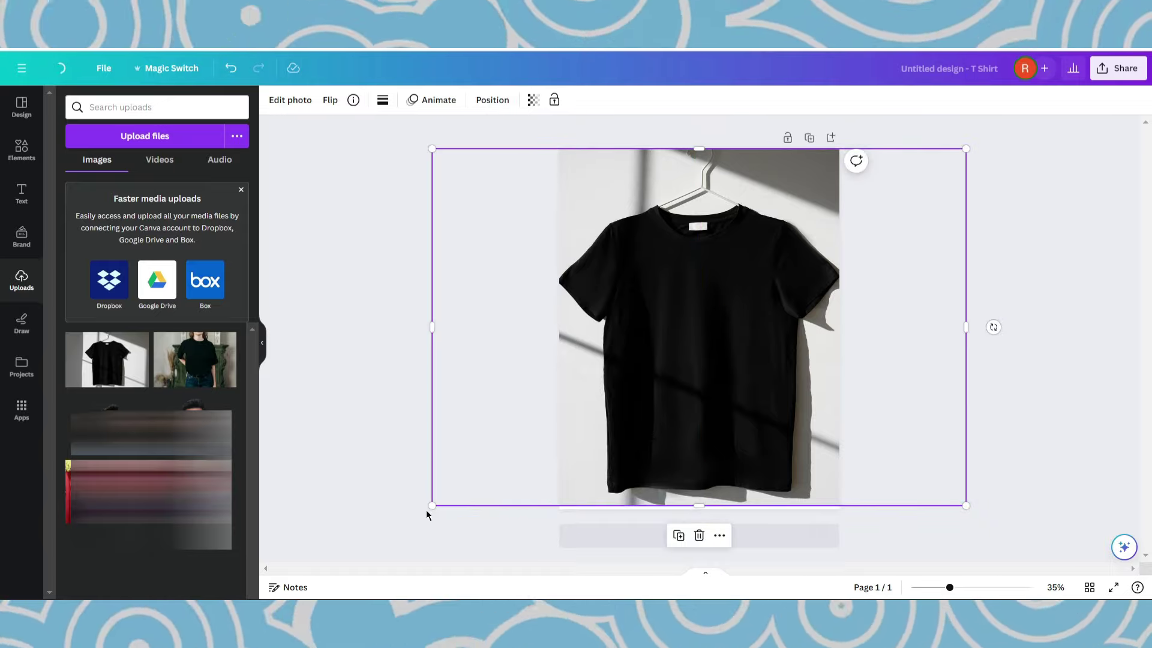
{"action": "left_click", "coordinate": [363, 420]}
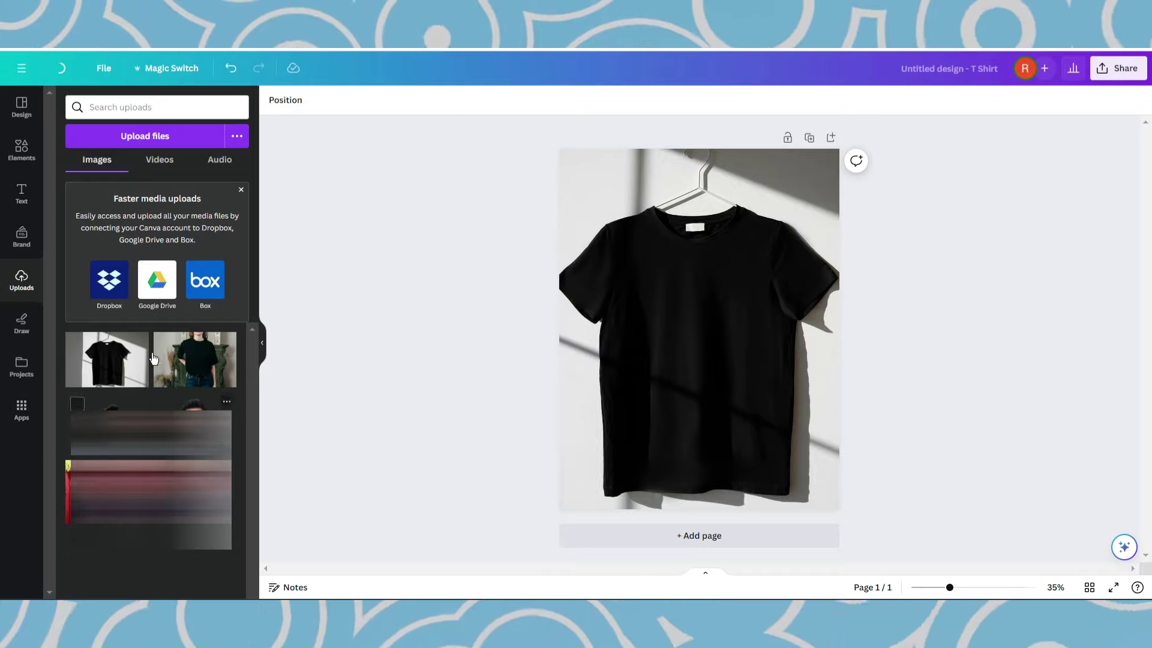
- Add the white Airplane Mode design, shrink it, and center it on the chest of the hanging black T-shirt
{"action": "left_click", "coordinate": [111, 382]}
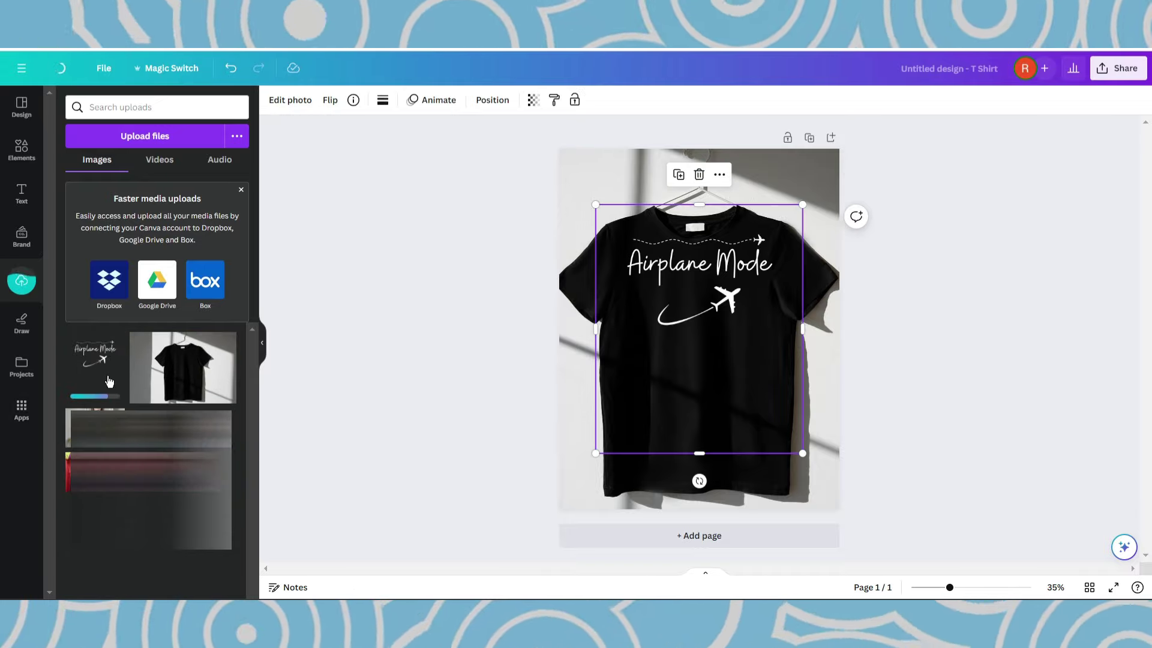
{"action": "left_click_drag", "start_coordinate": [694, 282], "coordinate": [687, 315]}
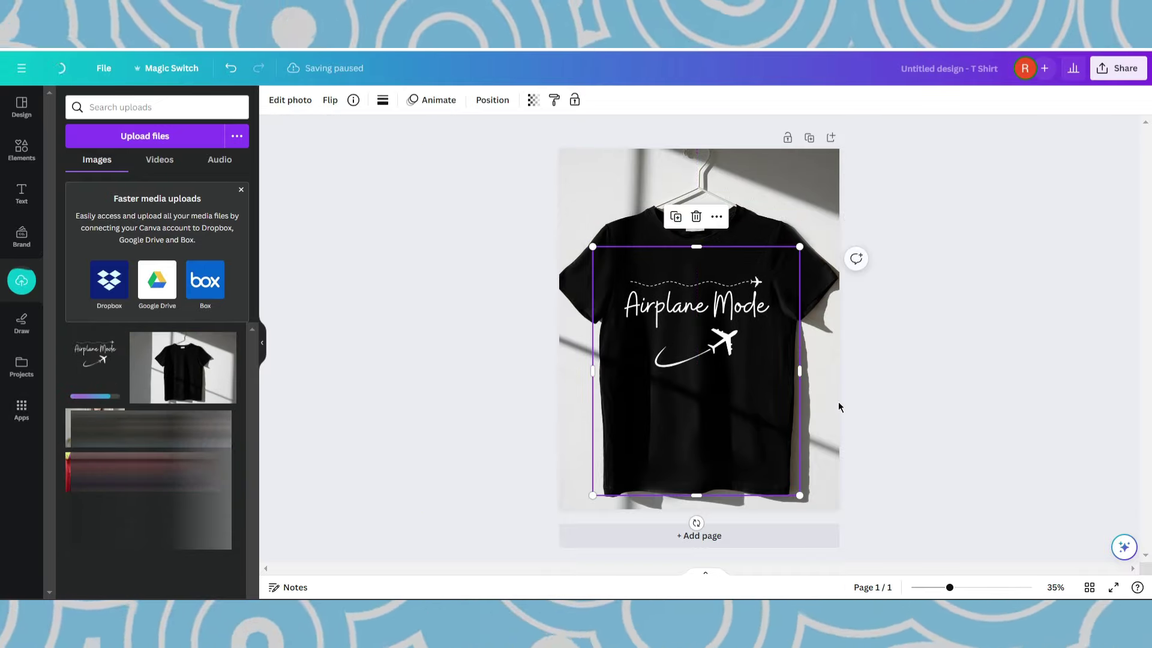
{"action": "left_click_drag", "start_coordinate": [786, 483], "coordinate": [732, 441]}
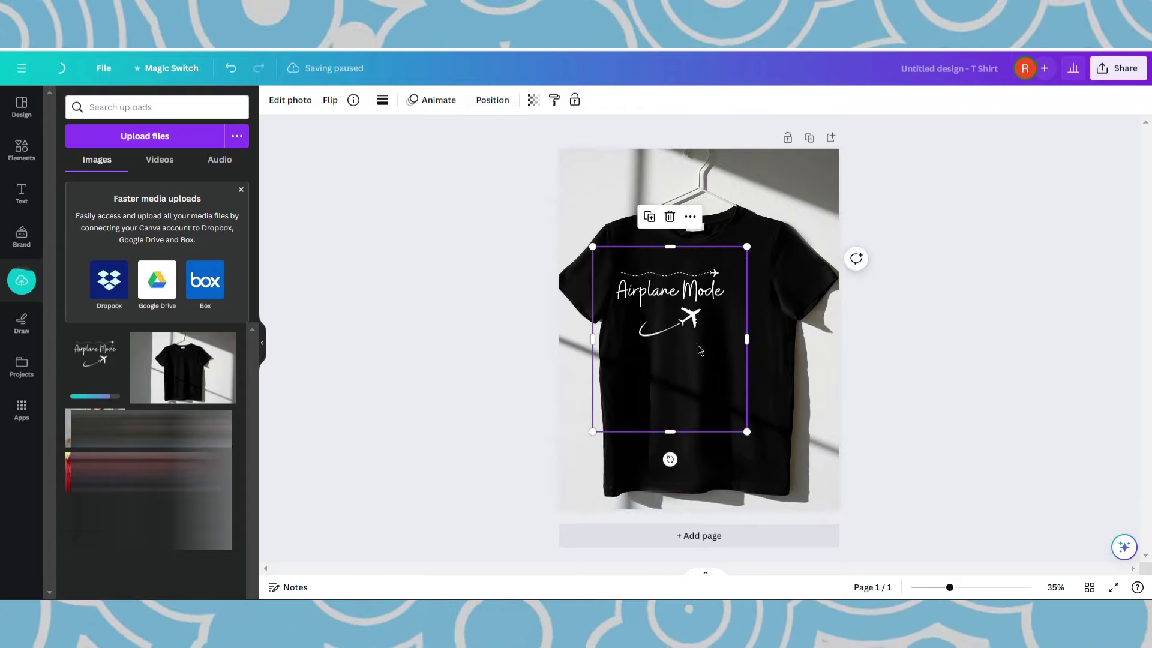
{"action": "left_click_drag", "start_coordinate": [699, 353], "coordinate": [723, 353]}
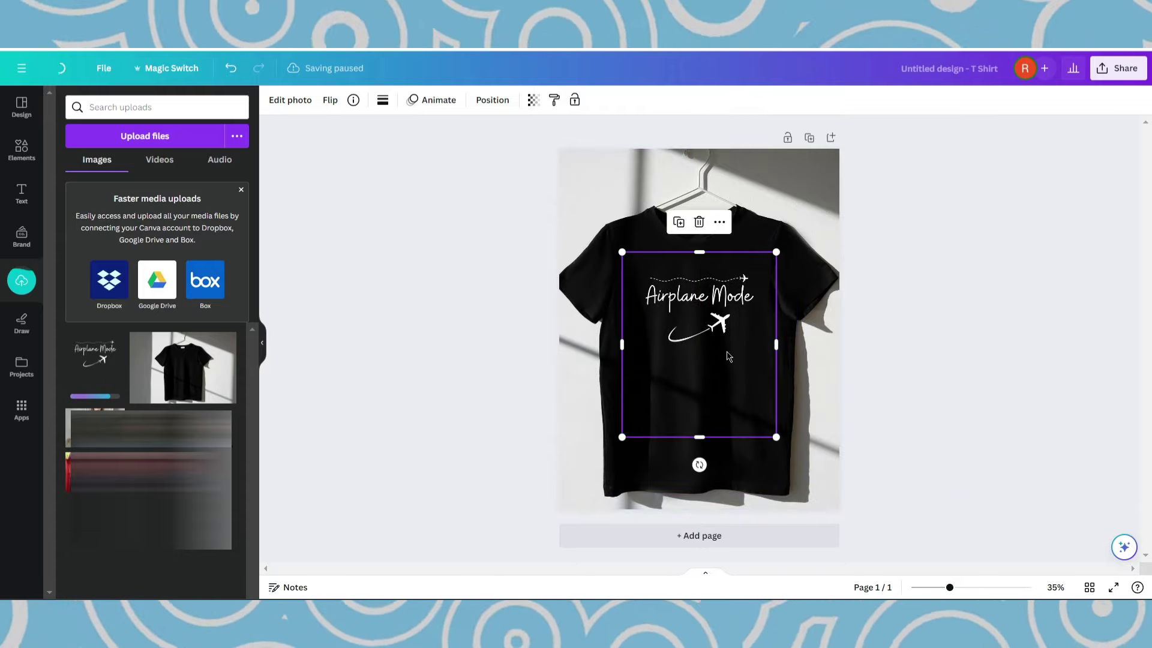
- Set the transparency of the white Airplane Mode design to 95 and deselect it
{"action": "left_click", "coordinate": [532, 100]}
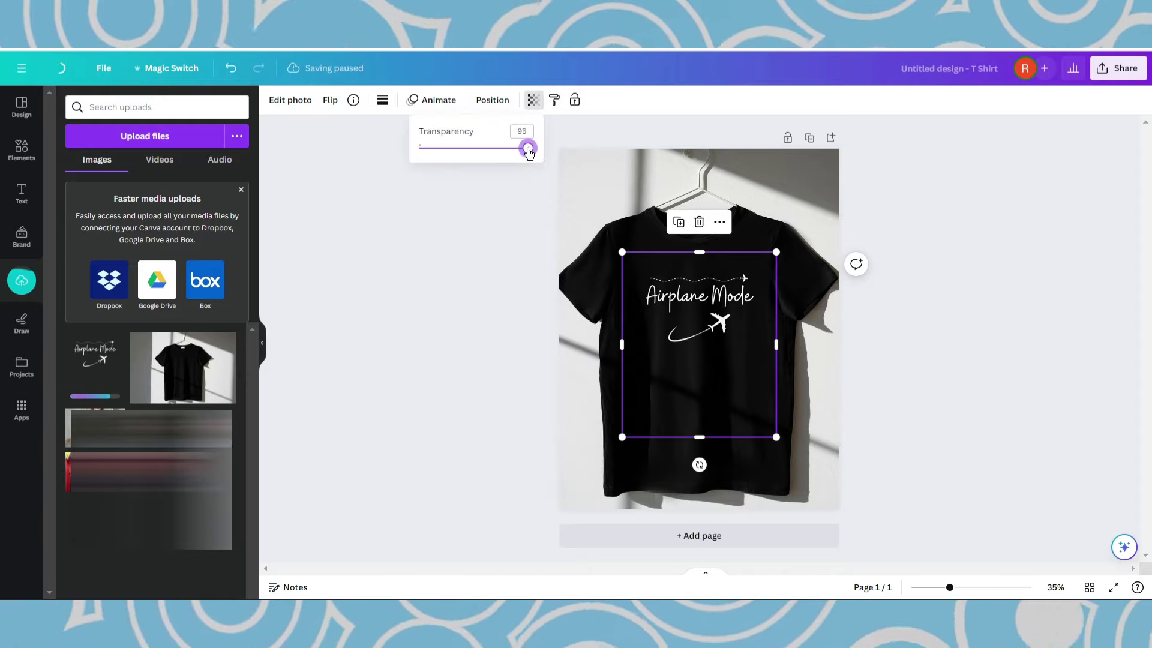
{"action": "left_click", "coordinate": [533, 252]}
{"action": "left_click", "coordinate": [473, 292]}
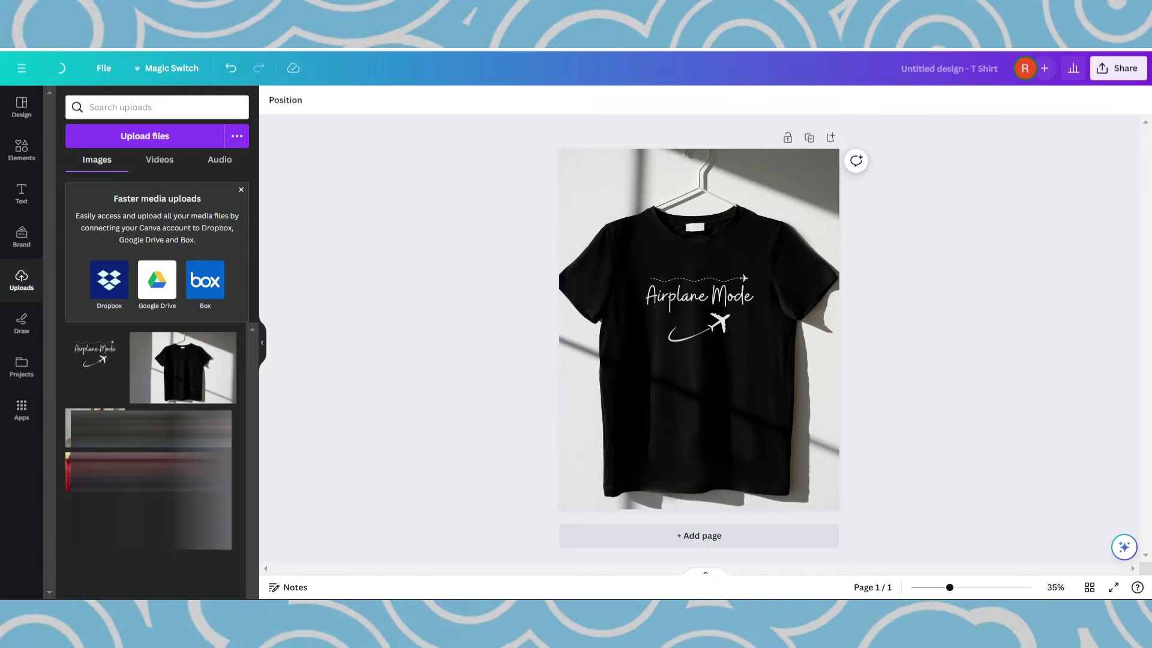
- Download the hanging black T-shirt mockup as a PNG at size 1
{"action": "left_click", "coordinate": [1111, 71]}
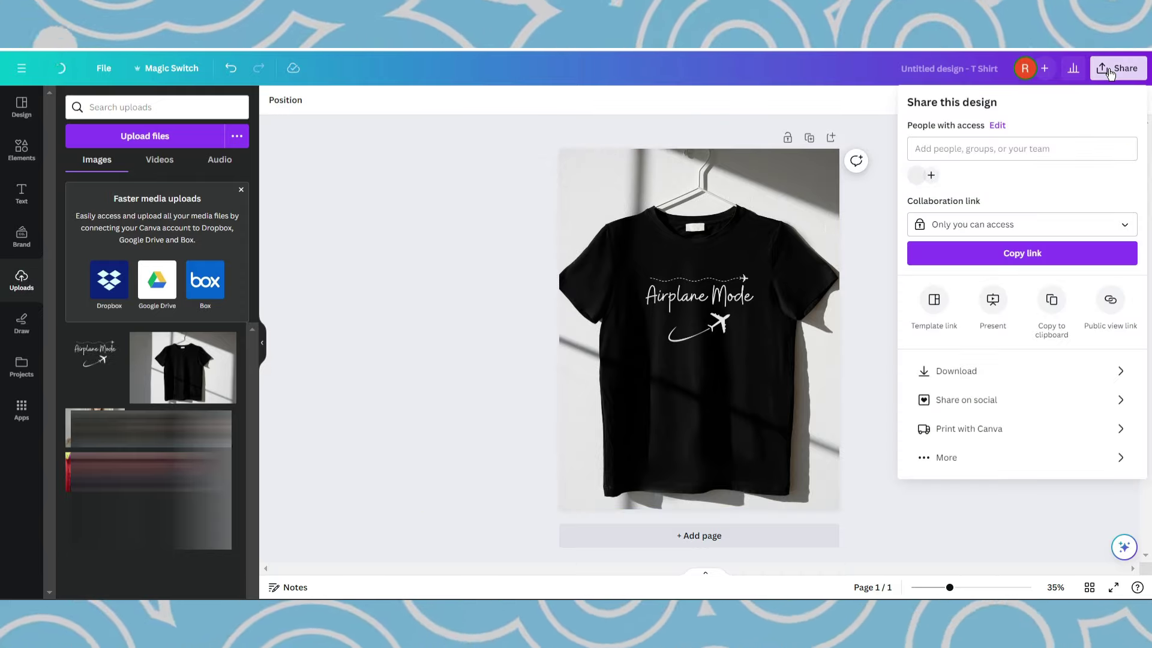
{"action": "left_click", "coordinate": [972, 373]}
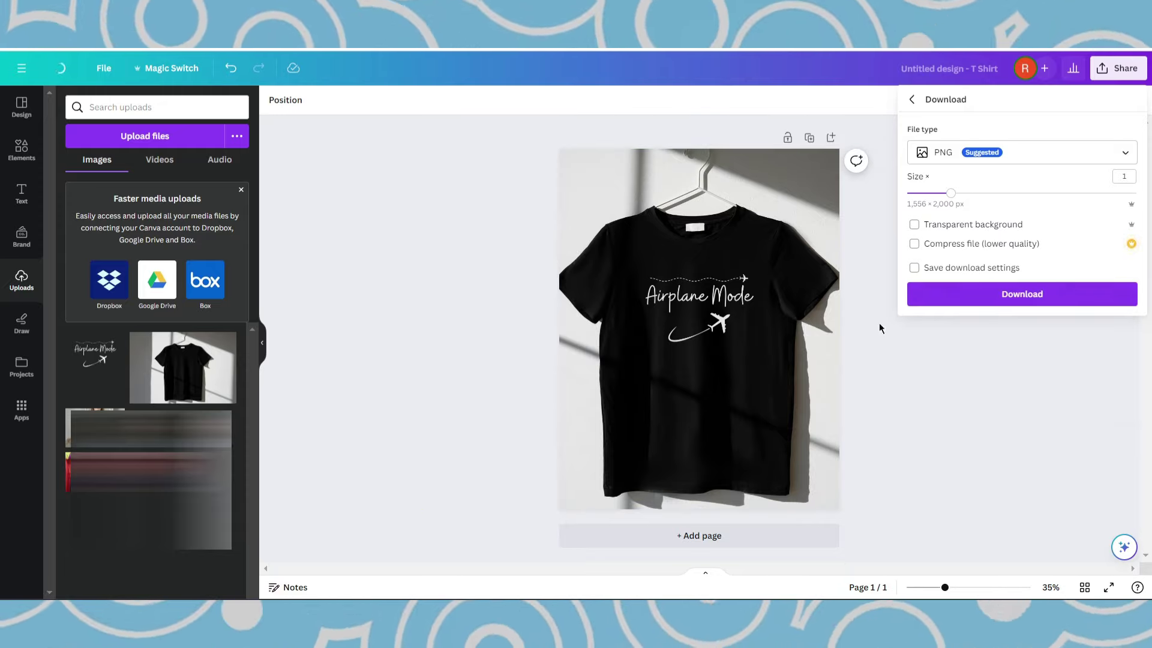
{"action": "left_click", "coordinate": [1002, 294]}
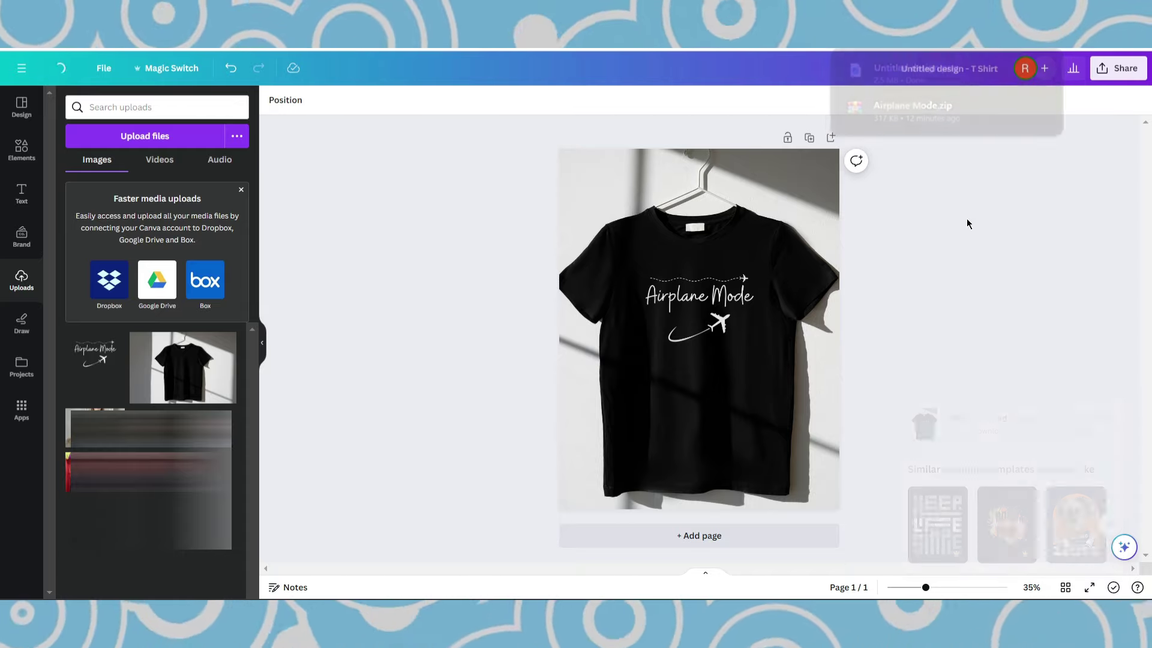
- Download the same mockup as a JPG at size 1 and quality 80, and dismiss the download notices
{"action": "left_click", "coordinate": [1118, 68]}
{"action": "left_click", "coordinate": [1012, 372]}
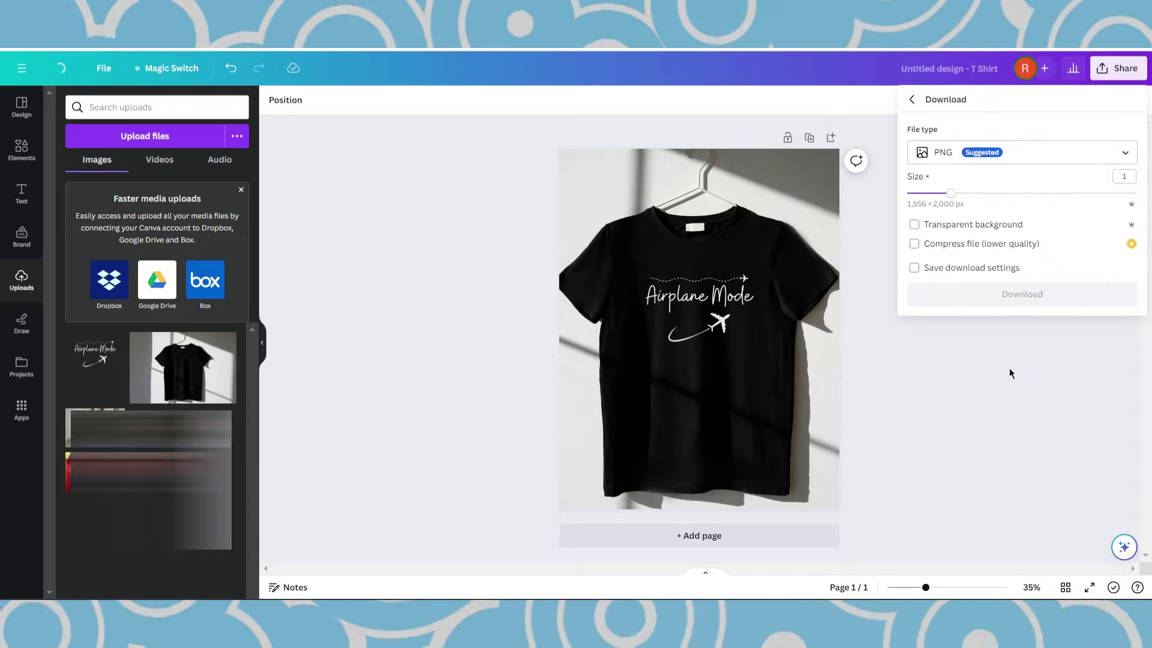
{"action": "left_click", "coordinate": [1005, 154]}
{"action": "left_click", "coordinate": [997, 202]}
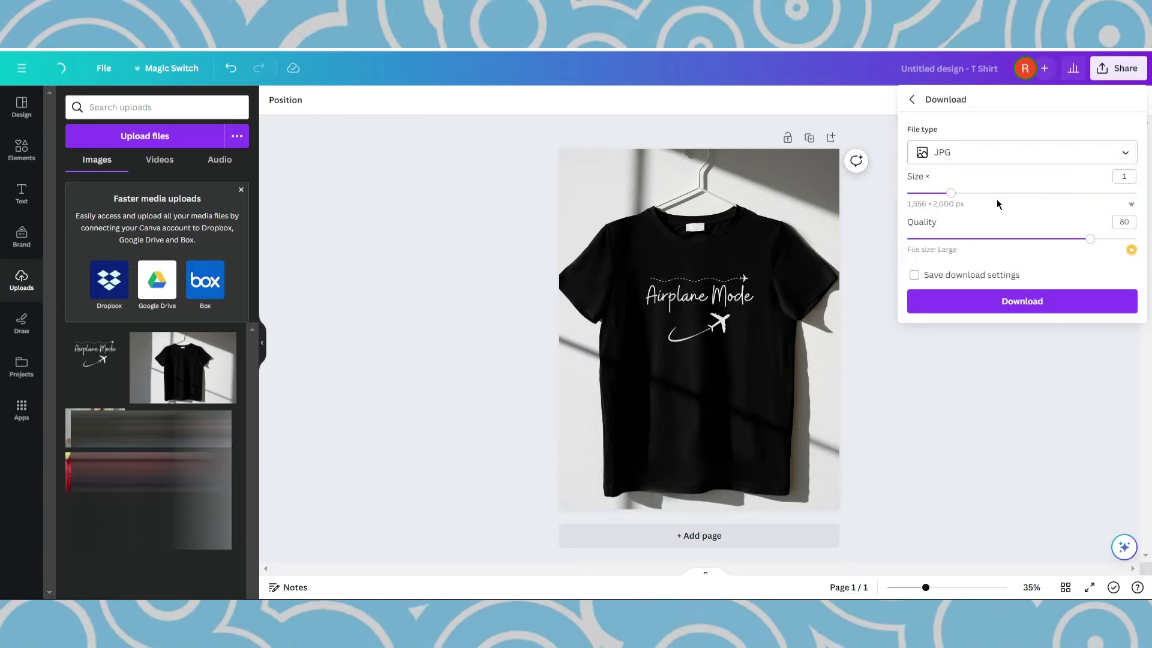
{"action": "left_click", "coordinate": [1040, 301]}
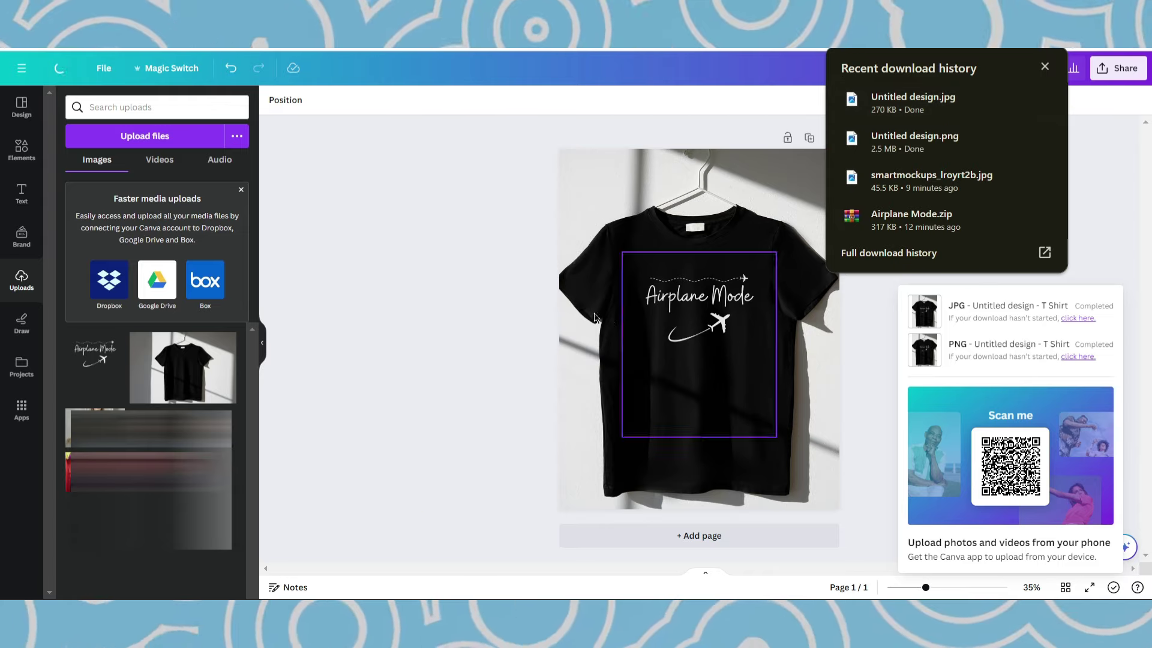
{"action": "left_click", "coordinate": [411, 295]}
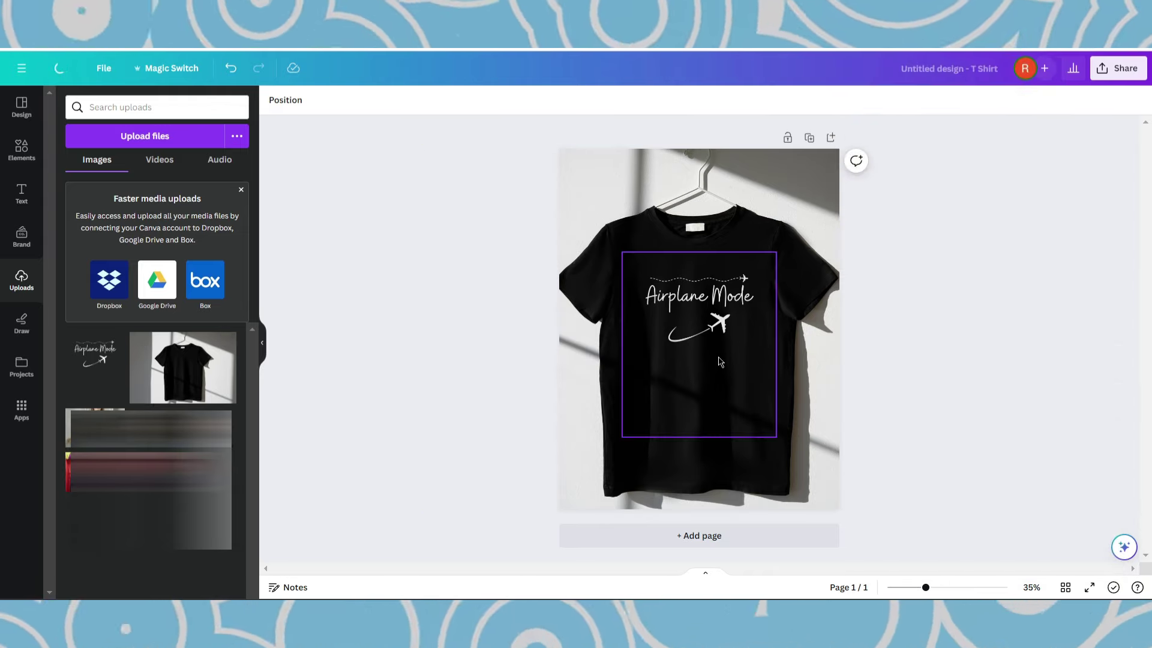
- Delete the white Airplane Mode design and the hanging black T-shirt photo from the page
{"action": "left_click", "coordinate": [720, 394]}
{"action": "key", "text": "Delete"}
{"action": "left_click", "coordinate": [715, 332]}
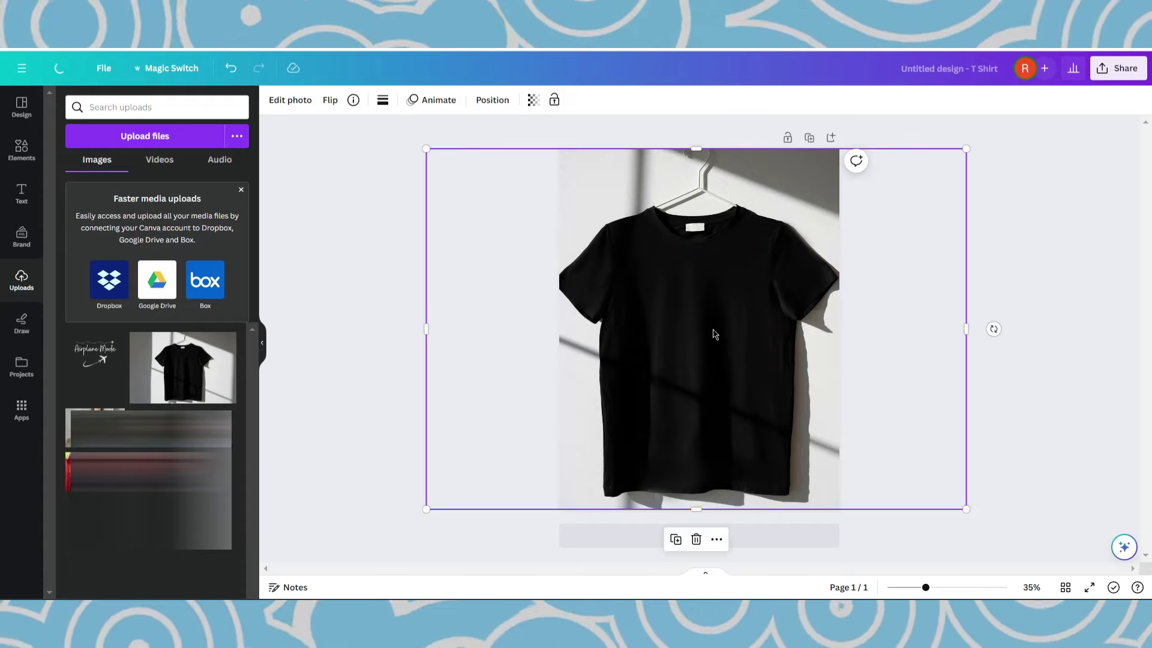
{"action": "key", "text": "Delete"}
- Add the photo of the person in a black T-shirt and jeans, and enlarge it to cover the page
{"action": "key", "text": "ctrl+z"}
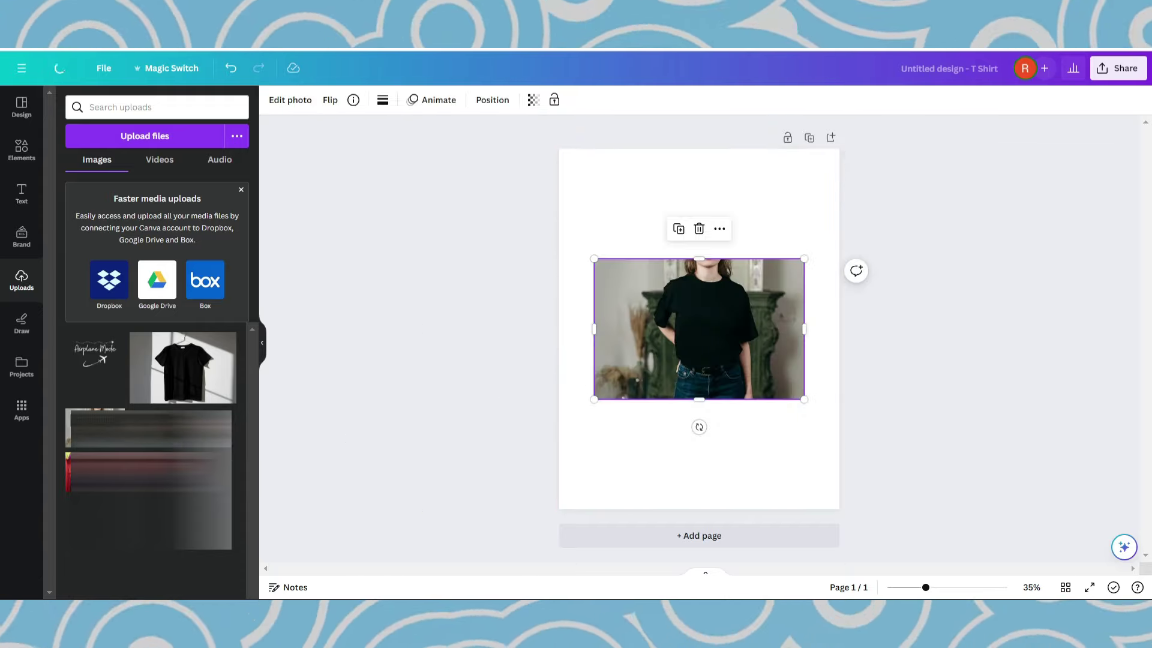
{"action": "left_click_drag", "start_coordinate": [724, 351], "coordinate": [689, 241]}
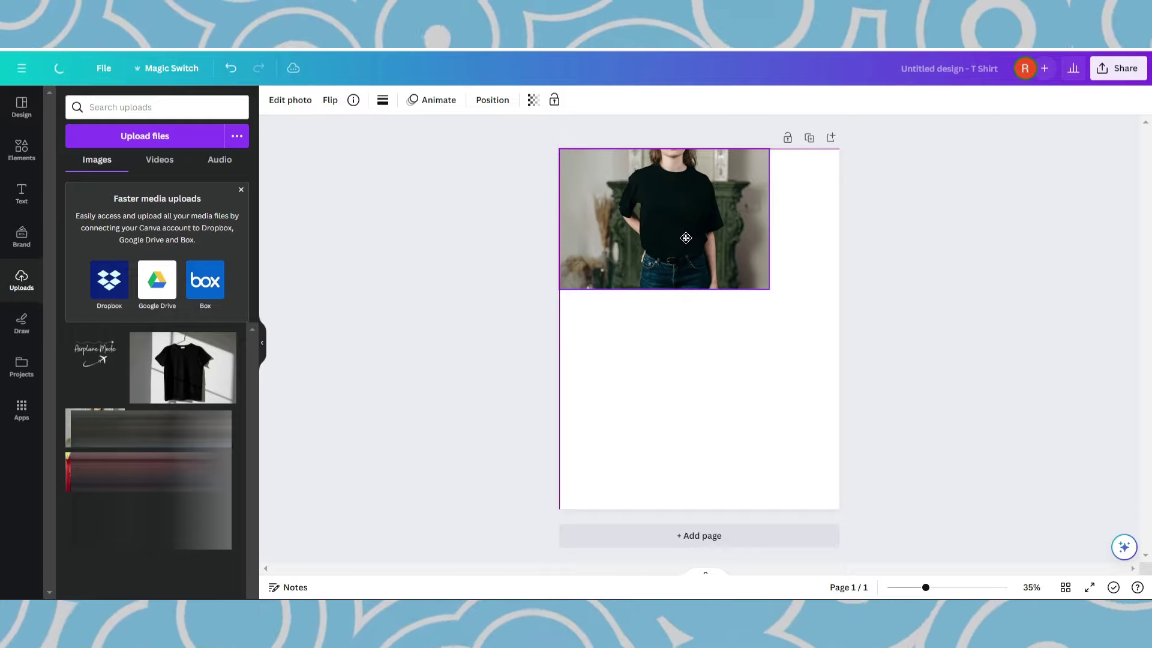
{"action": "left_click_drag", "start_coordinate": [770, 291], "coordinate": [897, 379]}
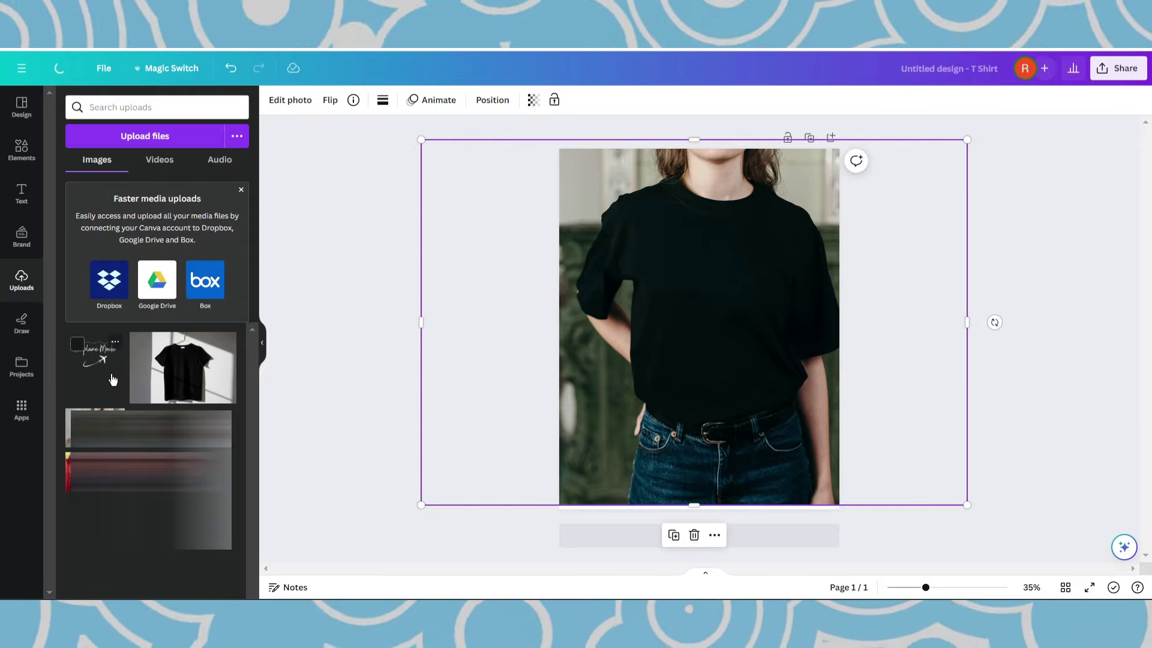
- Add the white Airplane Mode design, shrink it onto the chest of the worn black T-shirt, and open its transparency setting
{"action": "left_click", "coordinate": [112, 380]}
{"action": "left_click_drag", "start_coordinate": [802, 449], "coordinate": [763, 406]}
{"action": "left_click_drag", "start_coordinate": [711, 289], "coordinate": [748, 307]}
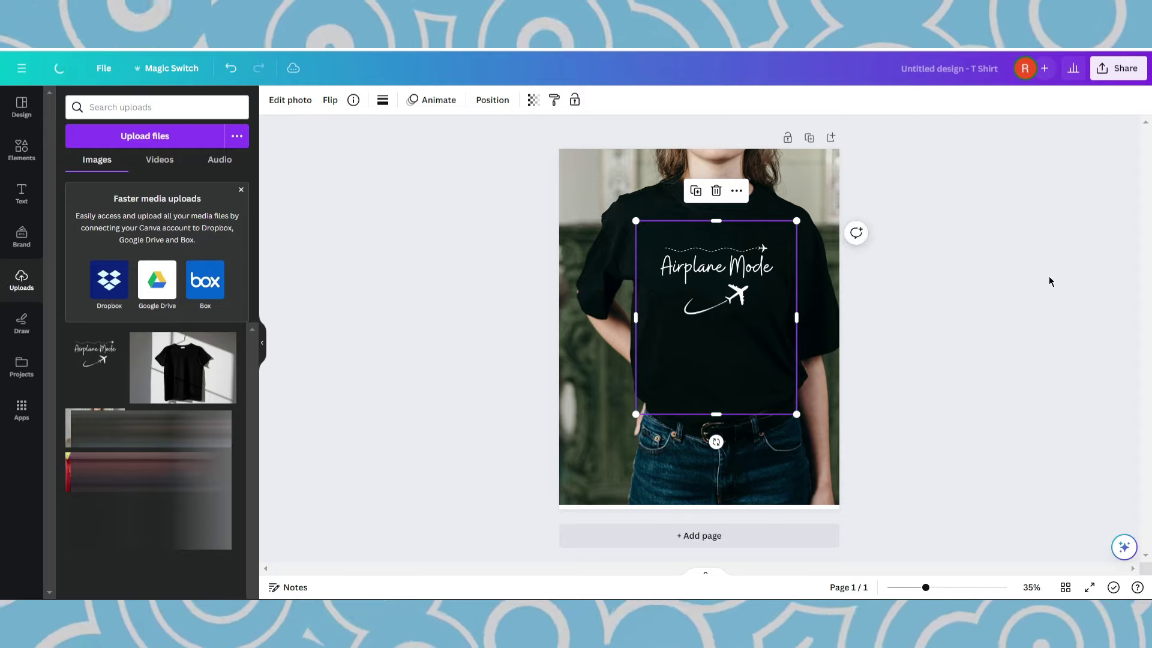
{"action": "left_click", "coordinate": [534, 102]}
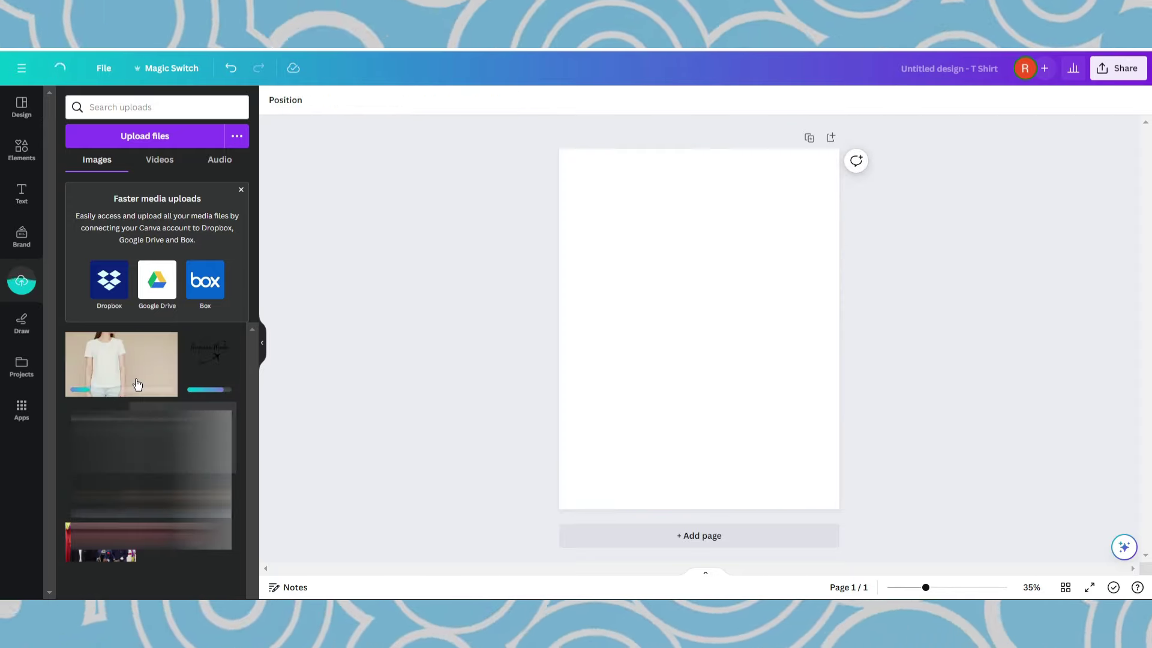
- Add the uploaded white T-shirt photo to the blank page, enlarge it to cover the page, and center the shirt
{"action": "left_click", "coordinate": [137, 384]}
{"action": "left_click_drag", "start_coordinate": [700, 300], "coordinate": [663, 214]}
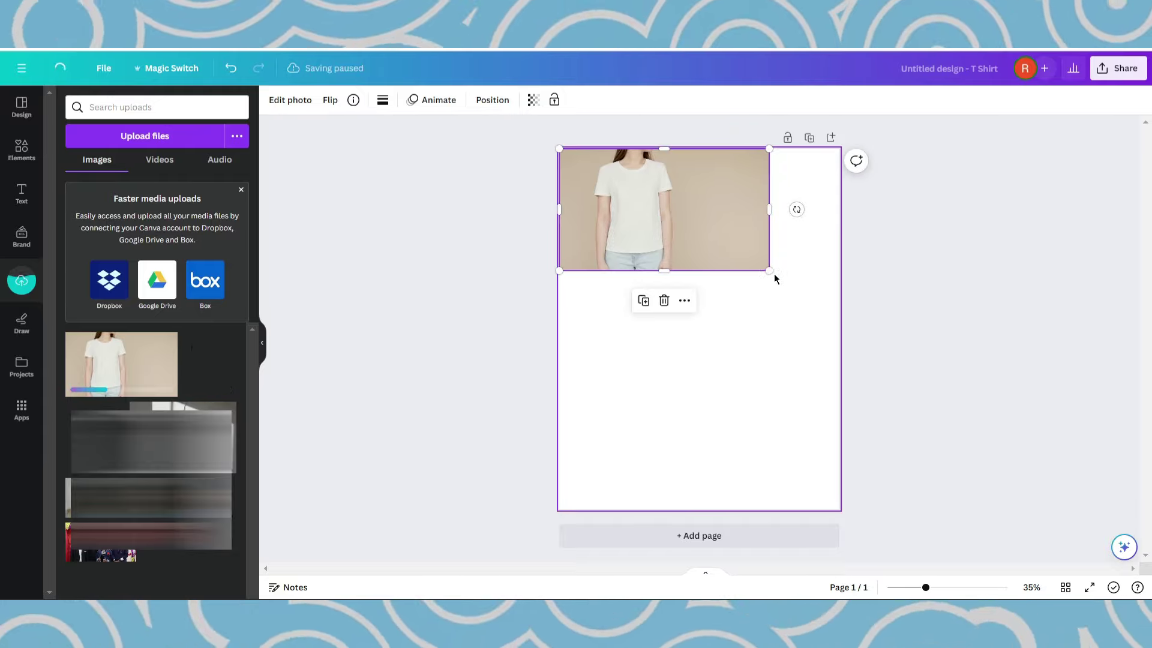
{"action": "left_click_drag", "start_coordinate": [770, 270], "coordinate": [1139, 496]}
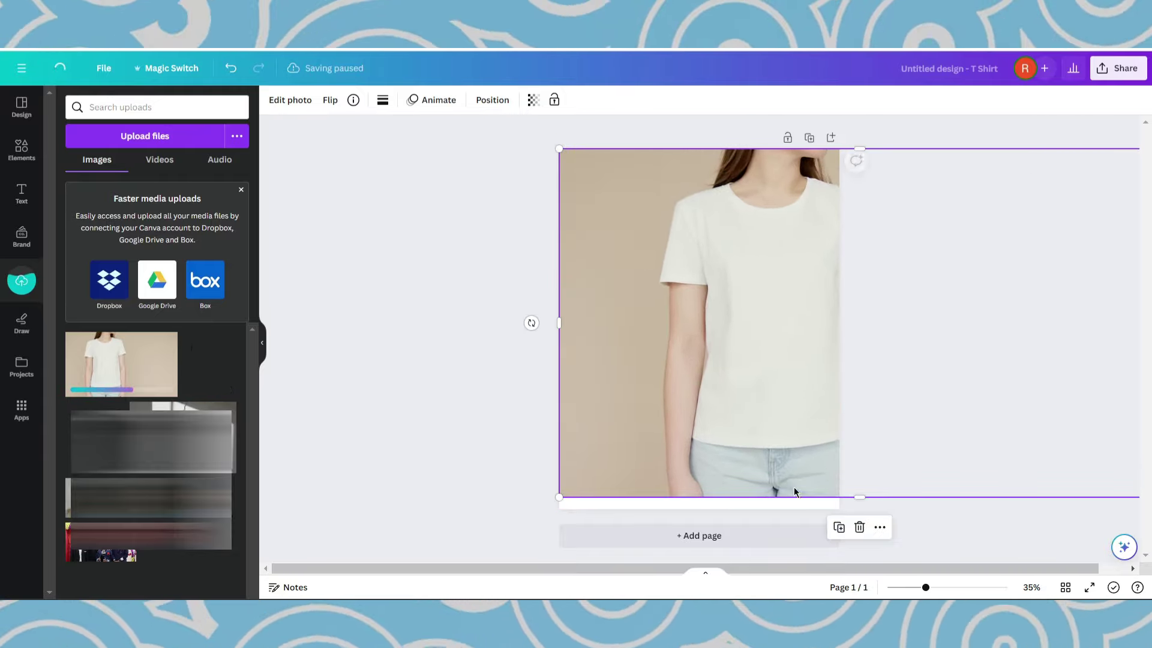
{"action": "left_click_drag", "start_coordinate": [560, 494], "coordinate": [530, 512]}
{"action": "left_click_drag", "start_coordinate": [793, 373], "coordinate": [788, 374]}
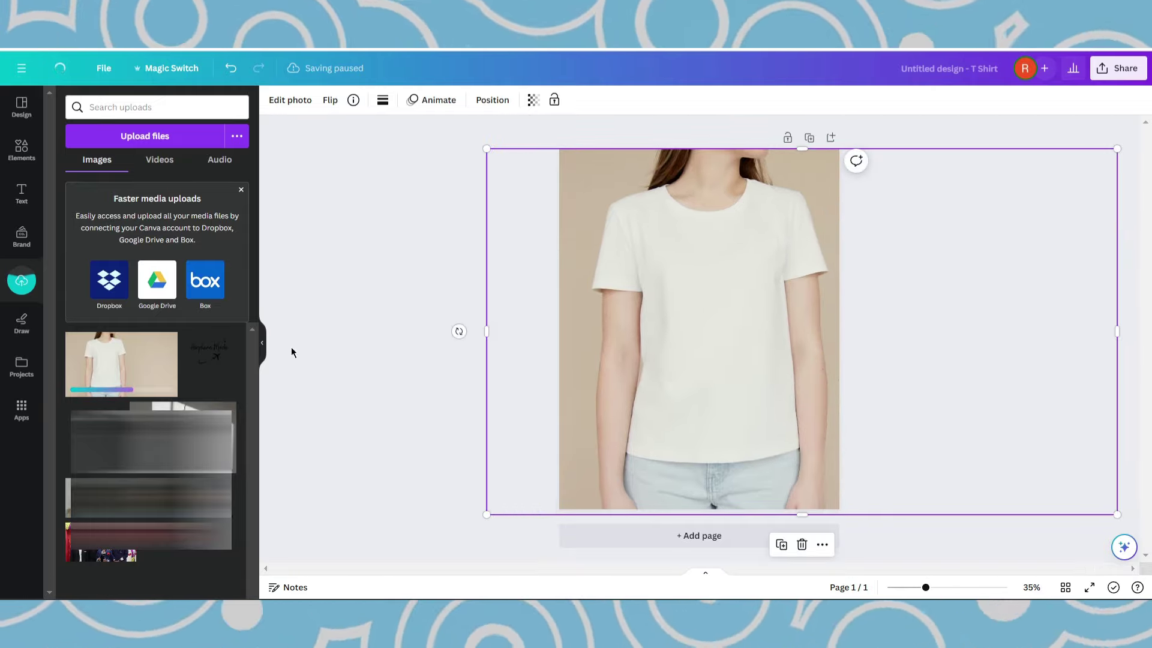
{"action": "left_click", "coordinate": [391, 374]}
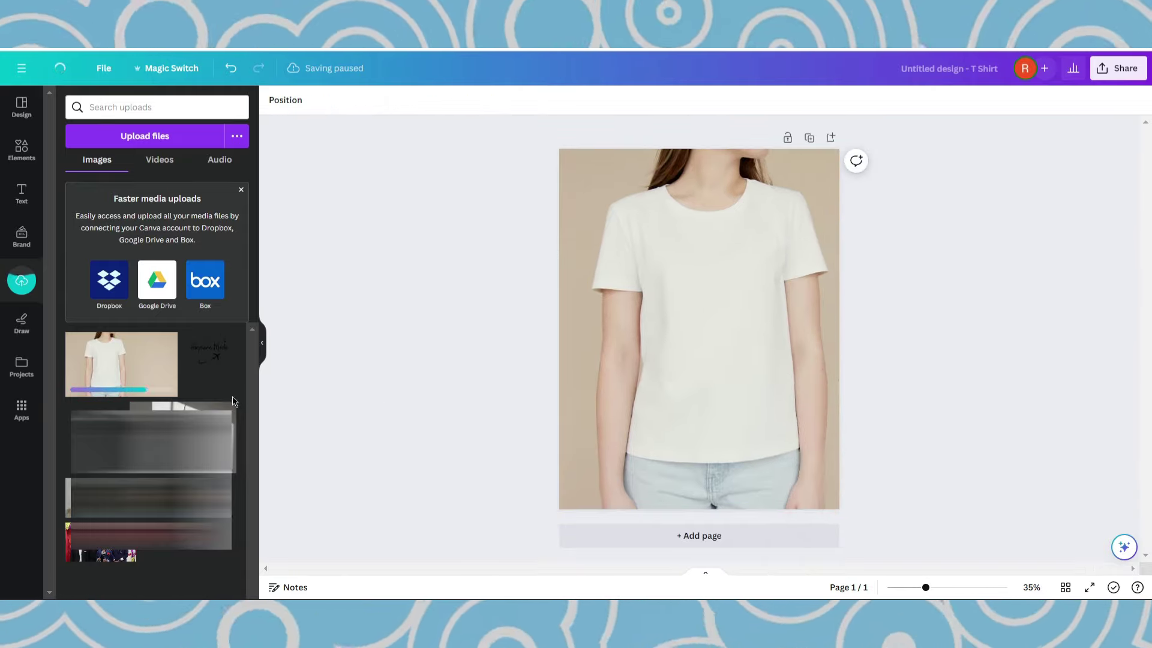
- Add the black Airplane Mode design, shrink it onto the chest of the white T-shirt, and open the sharing options
{"action": "left_click", "coordinate": [217, 380]}
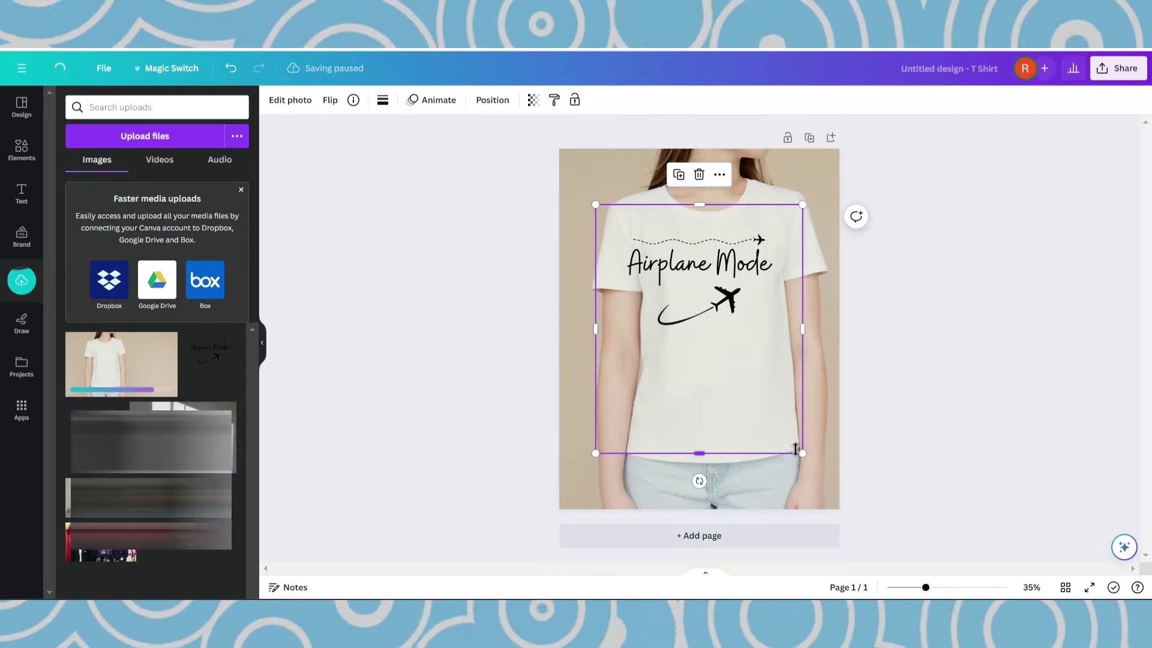
{"action": "left_click_drag", "start_coordinate": [800, 450], "coordinate": [746, 382]}
{"action": "left_click_drag", "start_coordinate": [682, 307], "coordinate": [723, 324]}
{"action": "left_click", "coordinate": [479, 282]}
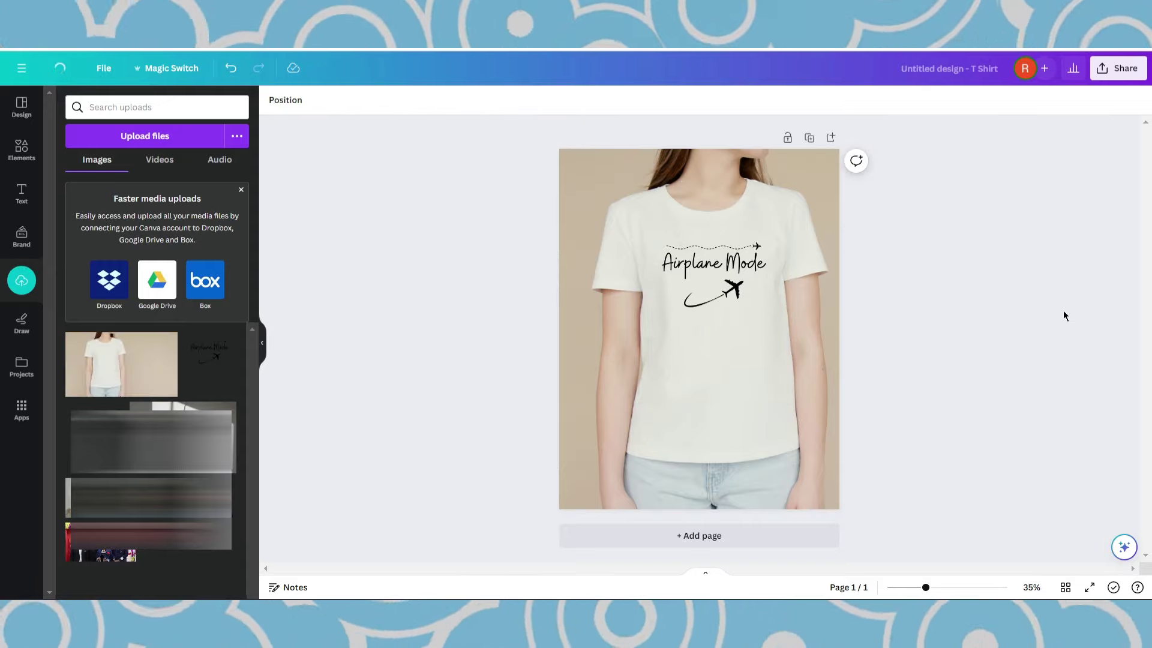
{"action": "left_click", "coordinate": [1104, 72]}
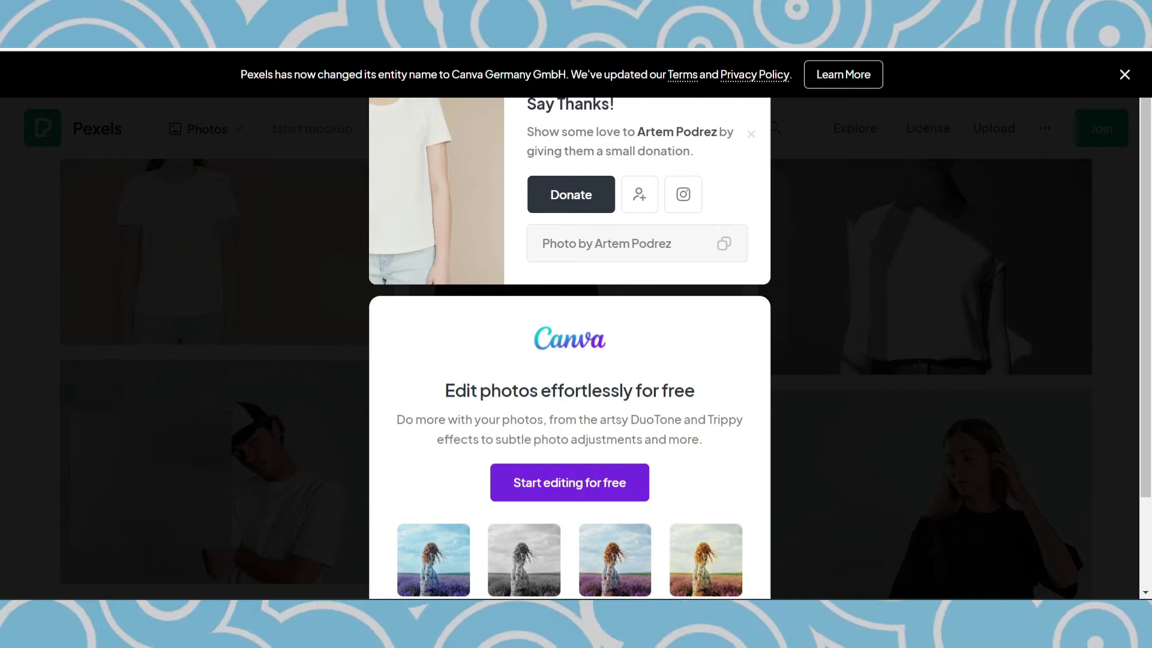
- Return to Pexels, dismiss the donation pop-up, and browse further down the "tshirt mockup" photos
{"action": "left_click", "coordinate": [887, 154]}
{"action": "scroll", "coordinate": [802, 250], "scroll_direction": "down", "scroll_amount": 10}
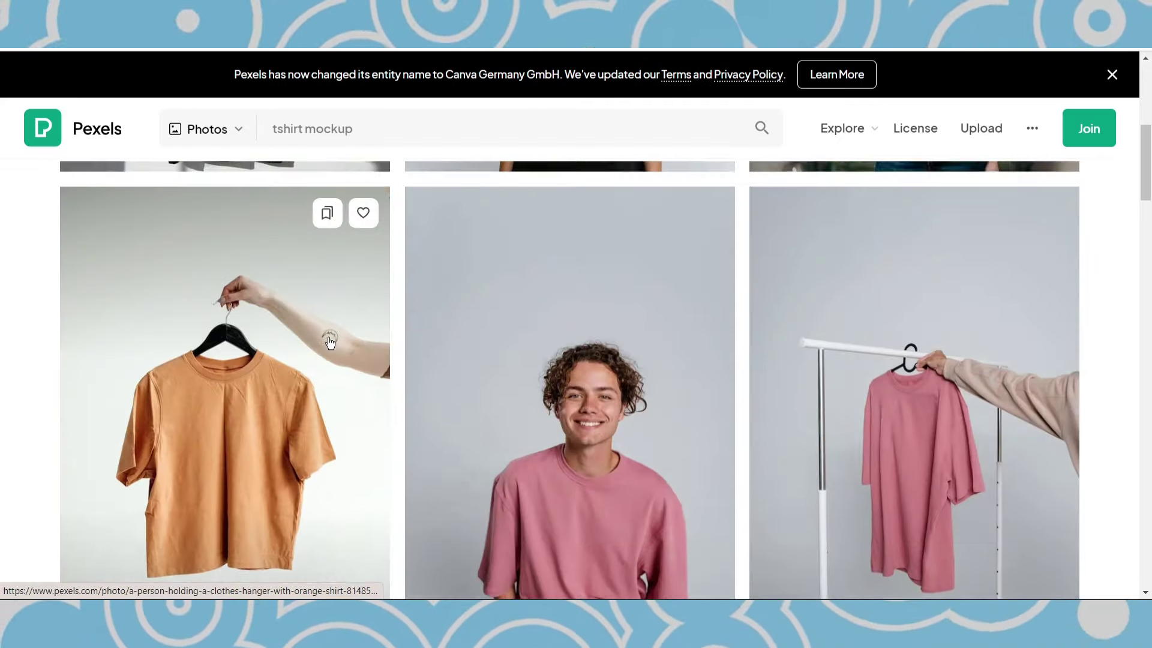
{"action": "scroll", "coordinate": [222, 252], "scroll_direction": "up", "scroll_amount": 1}
{"action": "scroll", "coordinate": [222, 252], "scroll_direction": "down", "scroll_amount": 1}
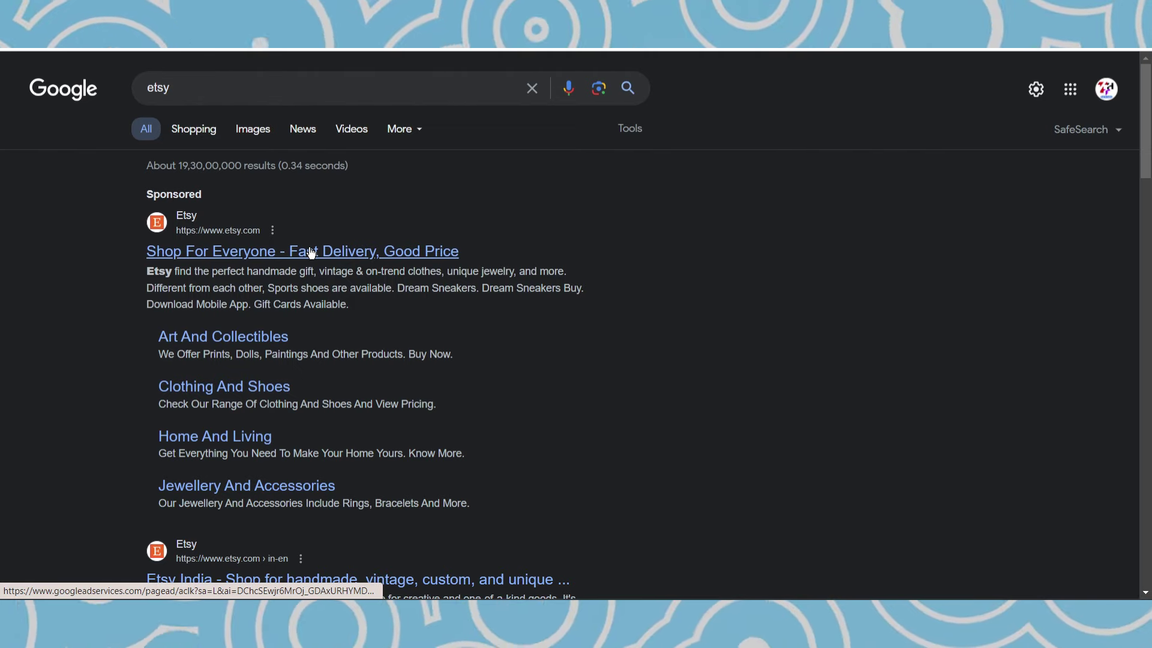
- Open Etsy from the Google results for "etsy" and go to its sign-in
{"action": "left_click", "coordinate": [311, 252]}
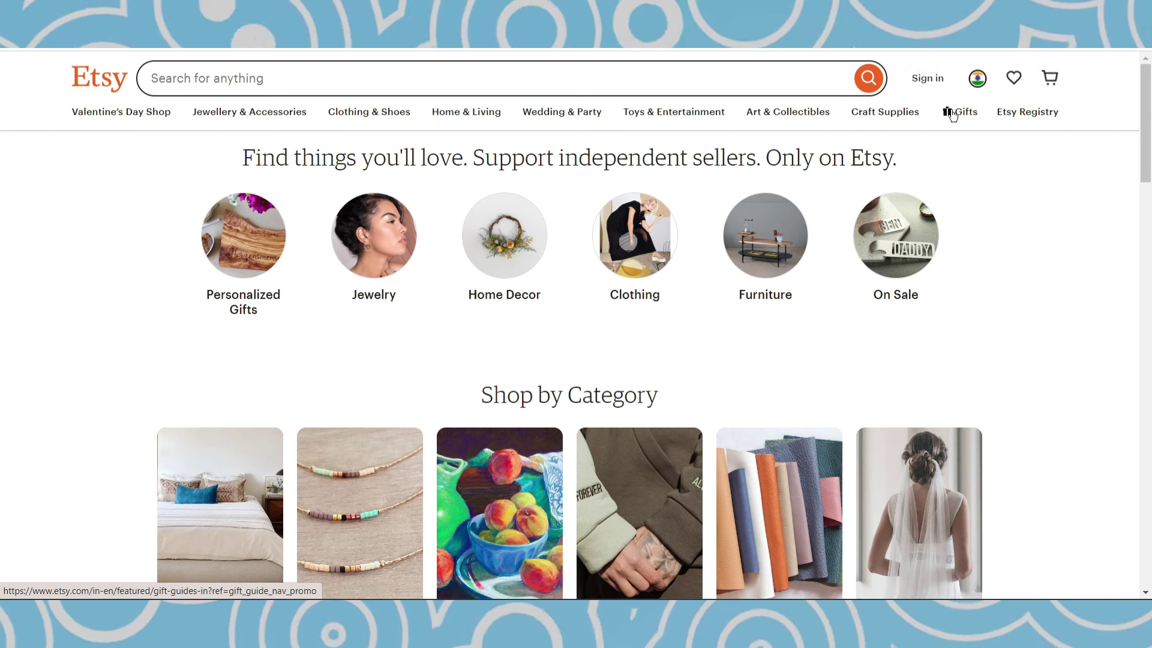
{"action": "left_click", "coordinate": [927, 79]}
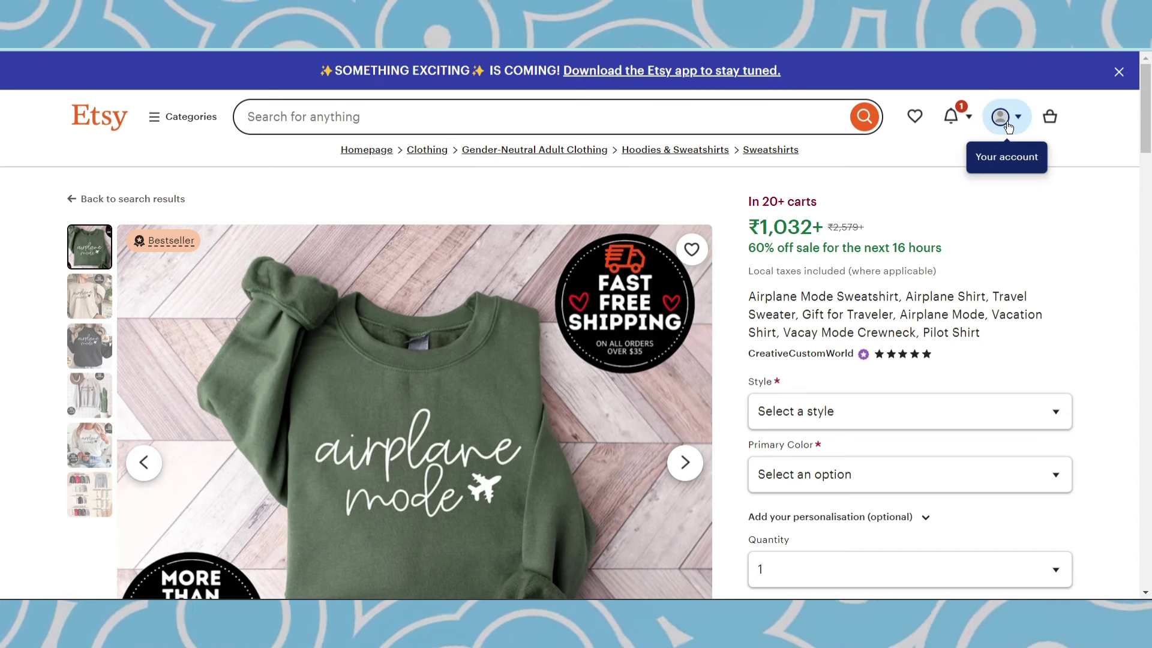
- Open the Sell on Etsy page from the account options and check the 0.20 USD listing fee in Indian rupees
{"action": "left_click", "coordinate": [1001, 116]}
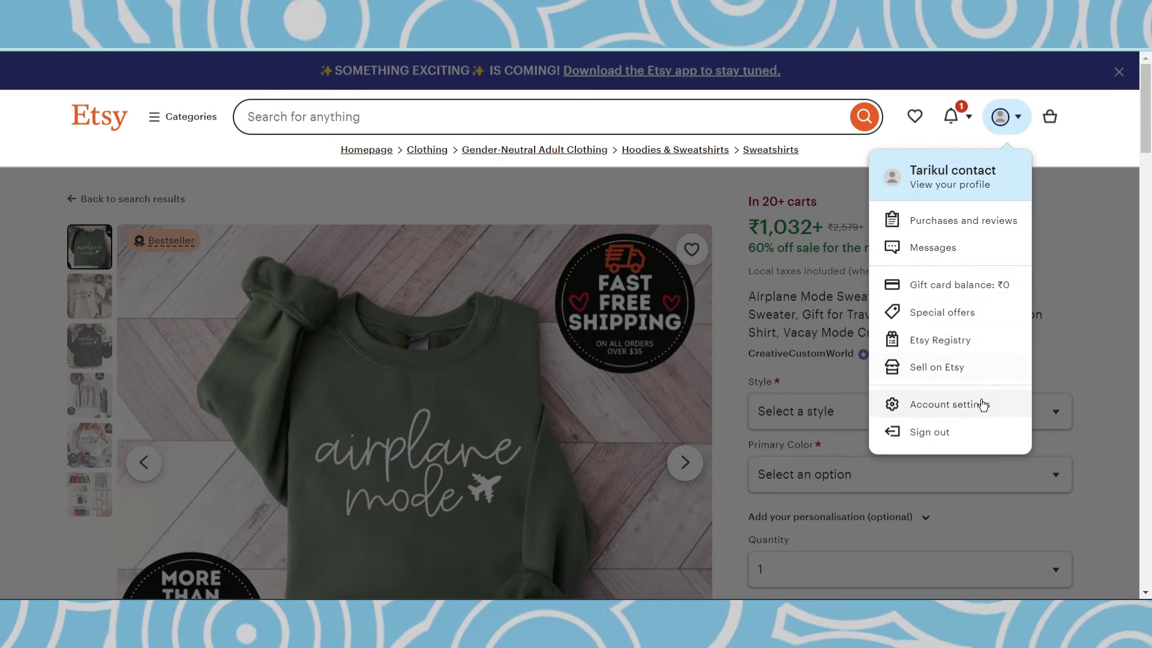
{"action": "left_click", "coordinate": [958, 374]}
{"action": "scroll", "coordinate": [606, 249], "scroll_direction": "down", "scroll_amount": 5}
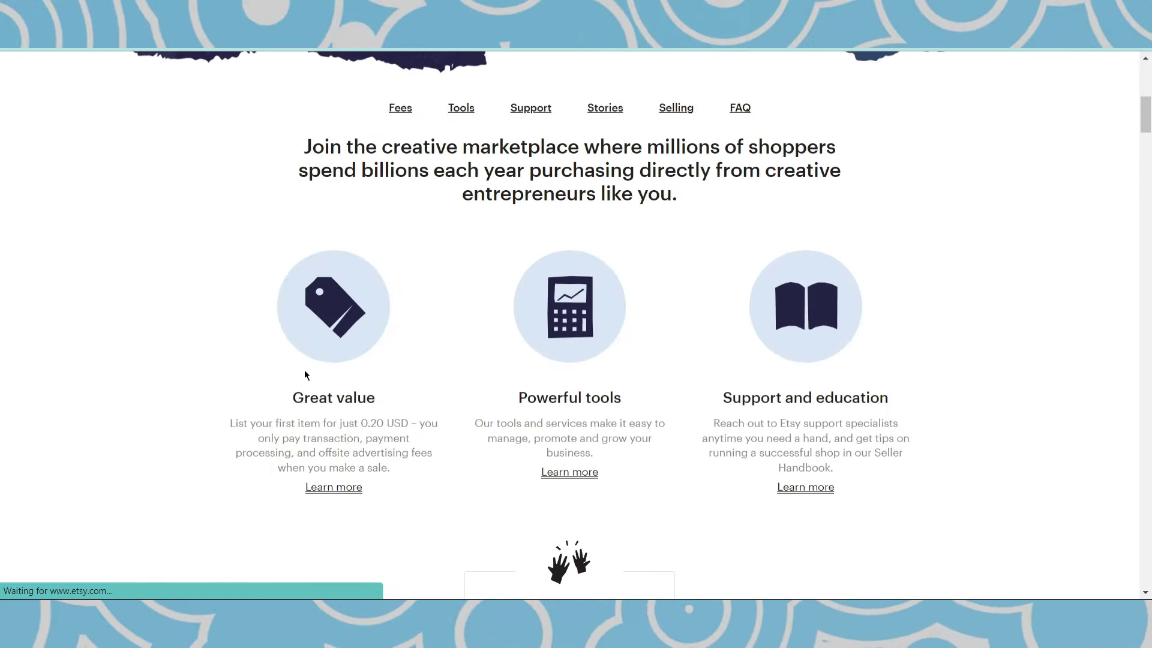
{"action": "scroll", "coordinate": [444, 280], "scroll_direction": "down", "scroll_amount": 3}
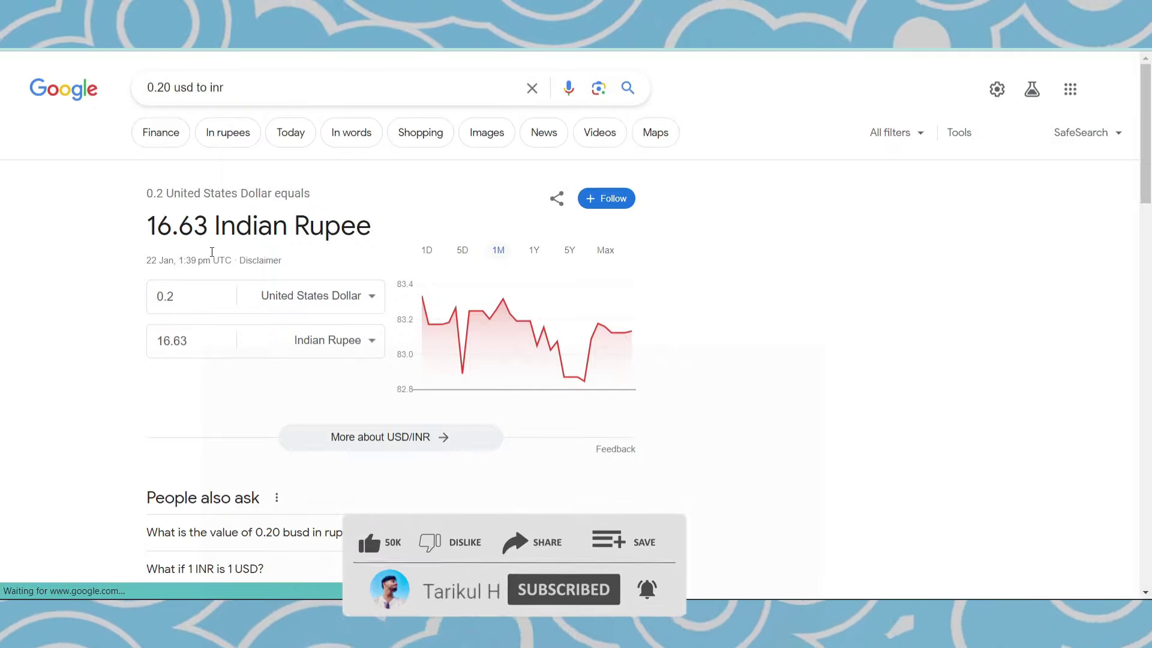
{"action": "left_click_drag", "start_coordinate": [159, 224], "coordinate": [200, 222]}
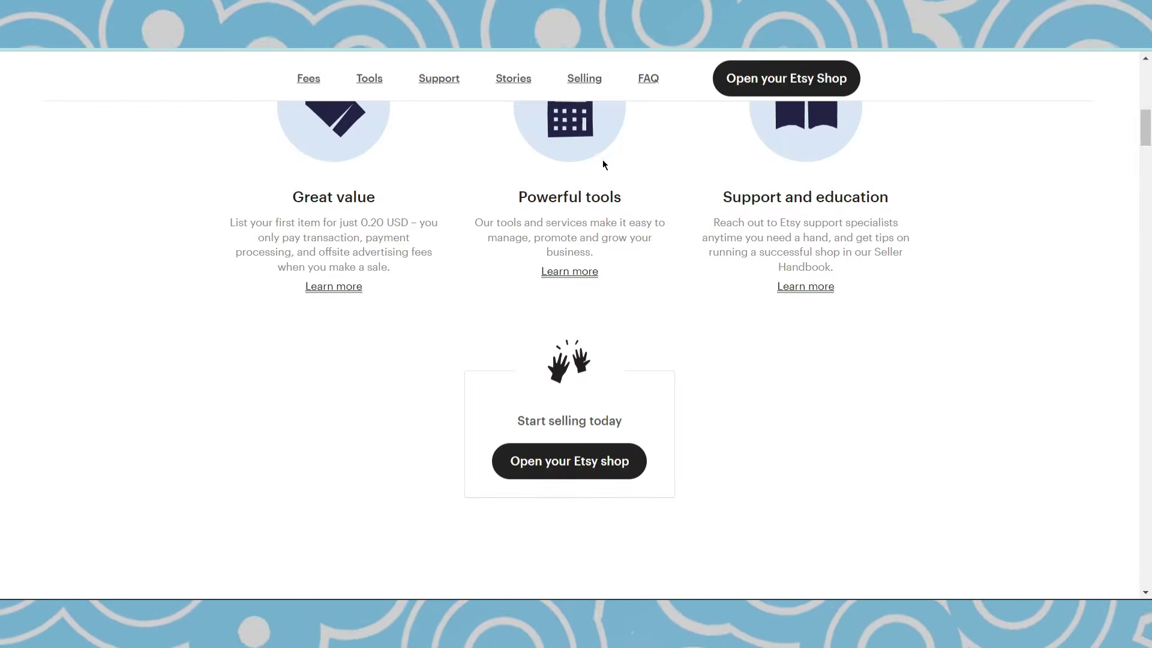
- Review the selling fees, start opening an Etsy shop, and continue past the welcome page into the onboarding questions
{"action": "scroll", "coordinate": [603, 160], "scroll_direction": "down", "scroll_amount": 7}
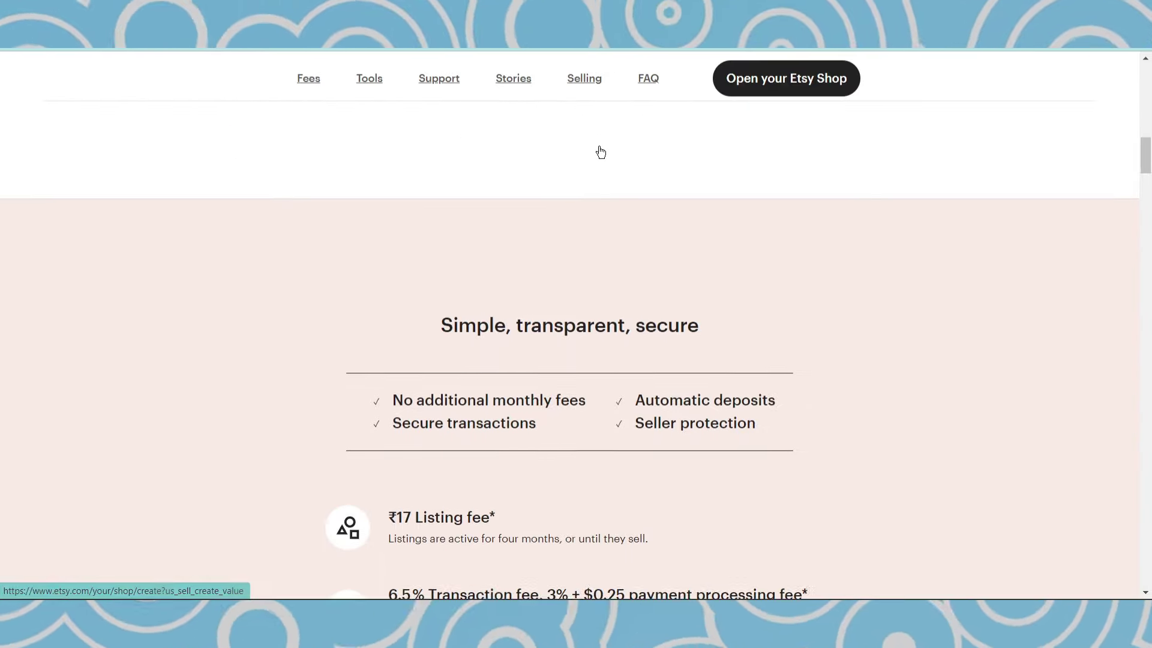
{"action": "scroll", "coordinate": [599, 151], "scroll_direction": "up", "scroll_amount": 7}
{"action": "scroll", "coordinate": [638, 213], "scroll_direction": "down", "scroll_amount": 3}
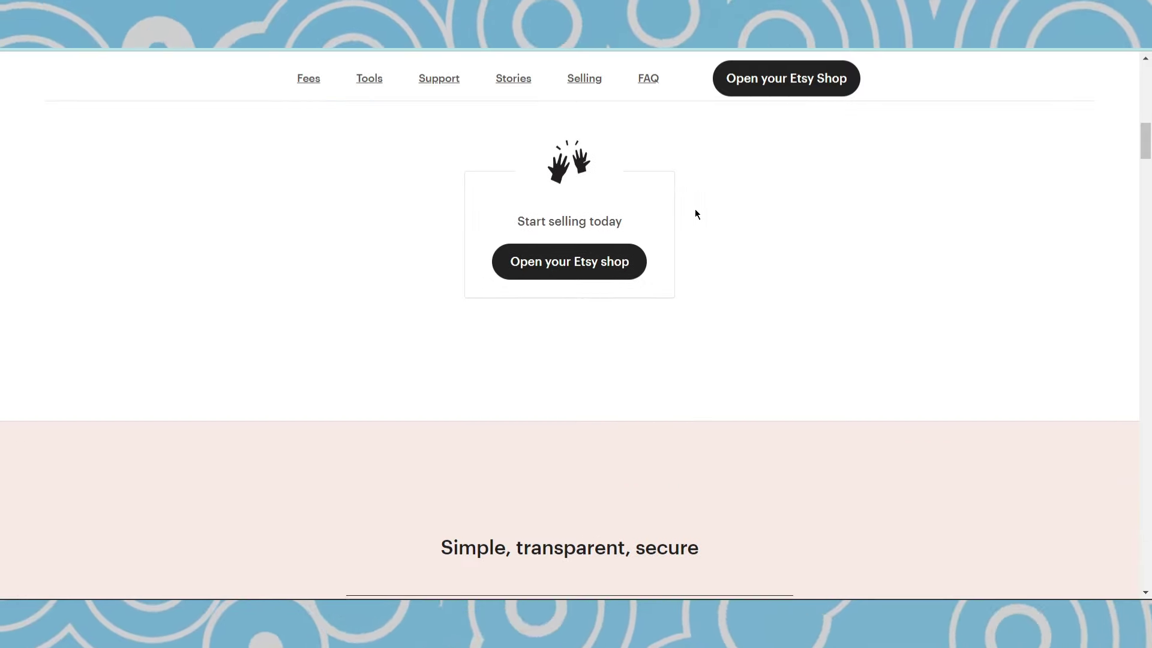
{"action": "left_click", "coordinate": [589, 271]}
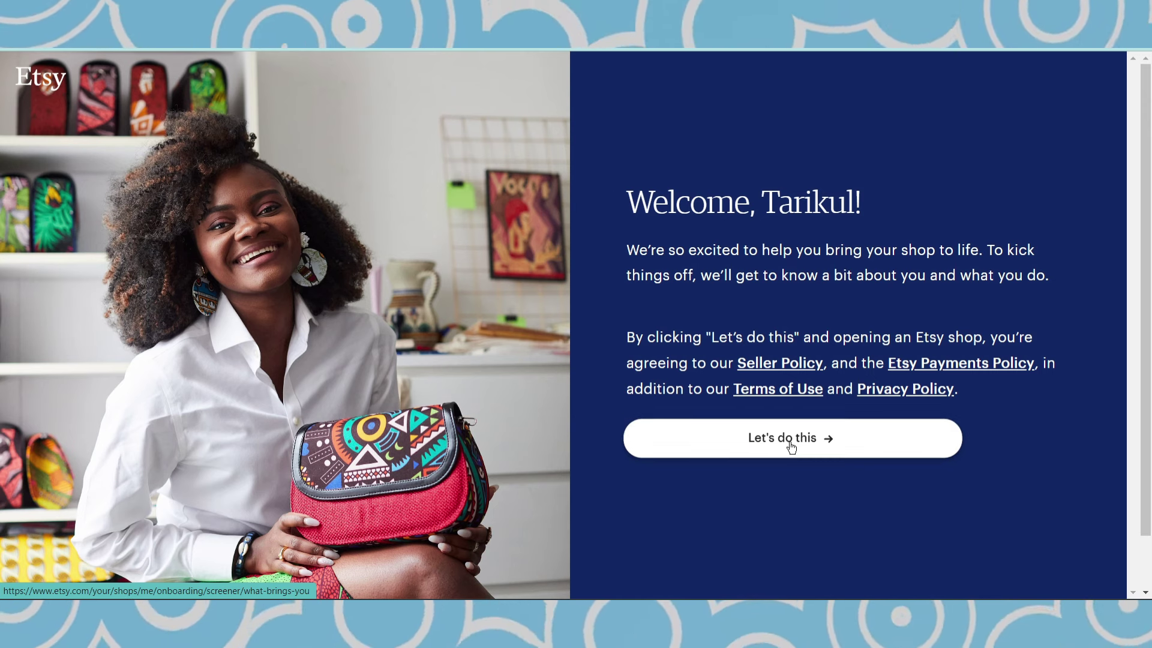
{"action": "left_click", "coordinate": [789, 440]}
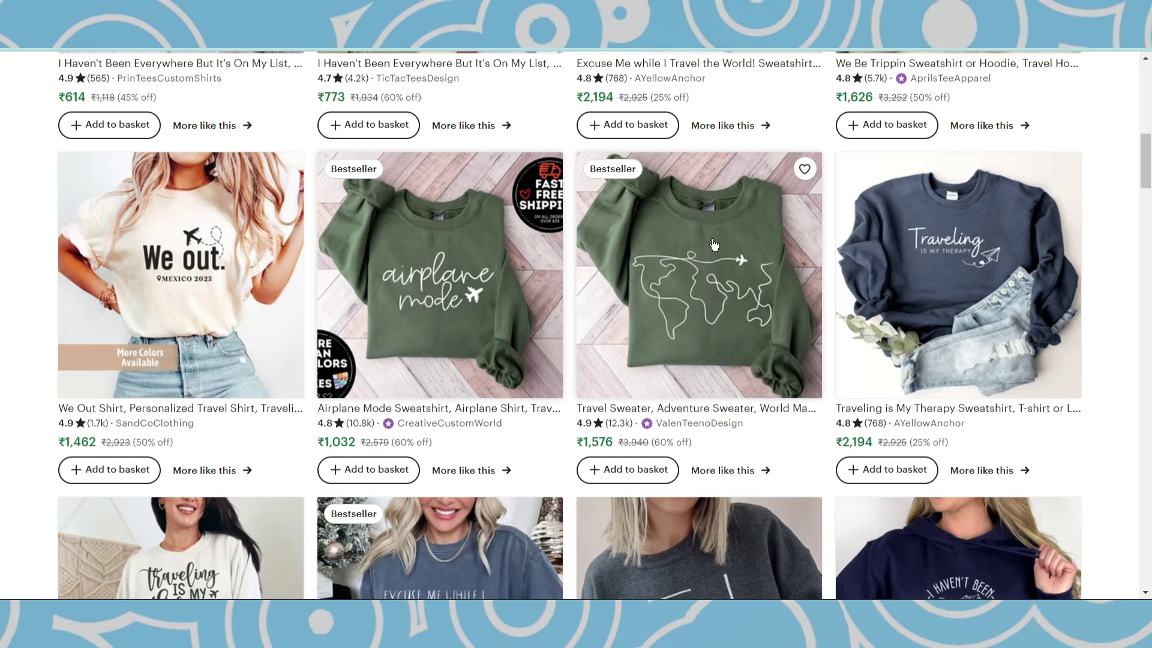
- Open the Printify website from the Google results and highlight its "High-Quality Products" line
{"action": "scroll", "coordinate": [630, 264], "scroll_direction": "up", "scroll_amount": 10}
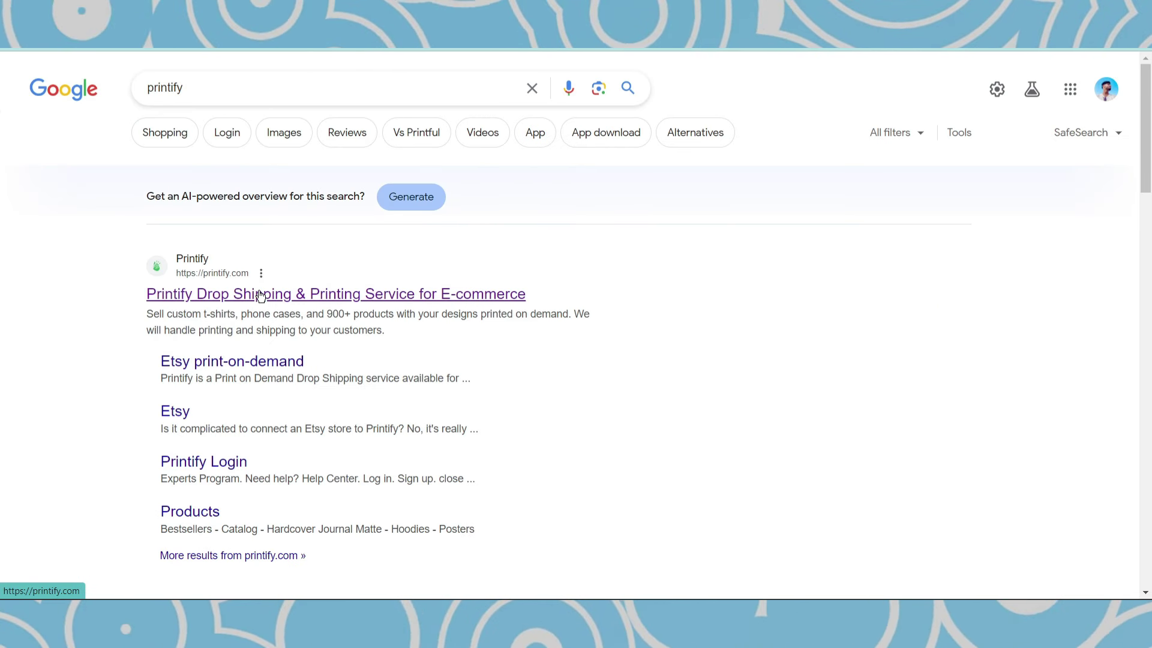
{"action": "left_click", "coordinate": [259, 294]}
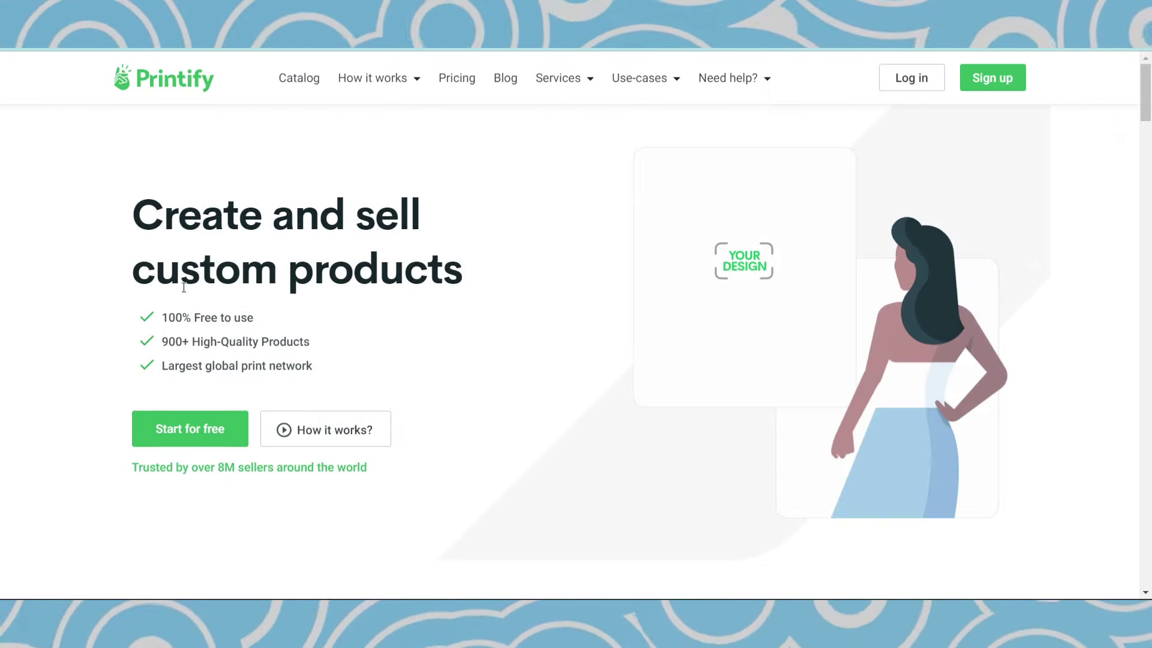
{"action": "left_click_drag", "start_coordinate": [174, 342], "coordinate": [295, 355]}
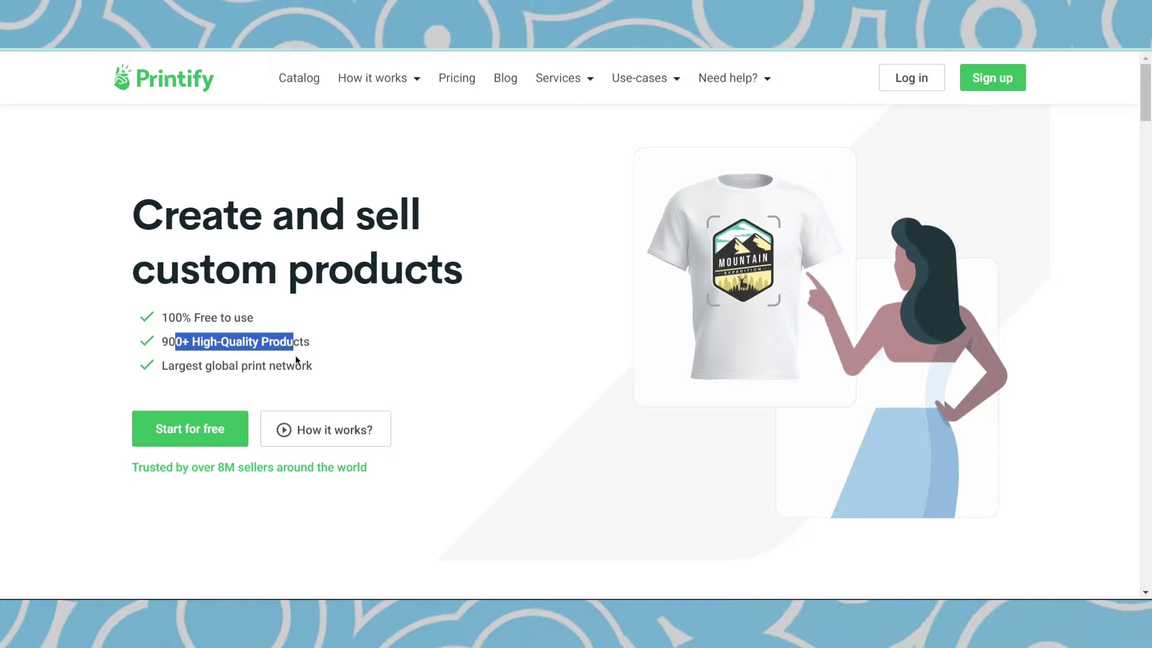
{"action": "left_click", "coordinate": [304, 354]}
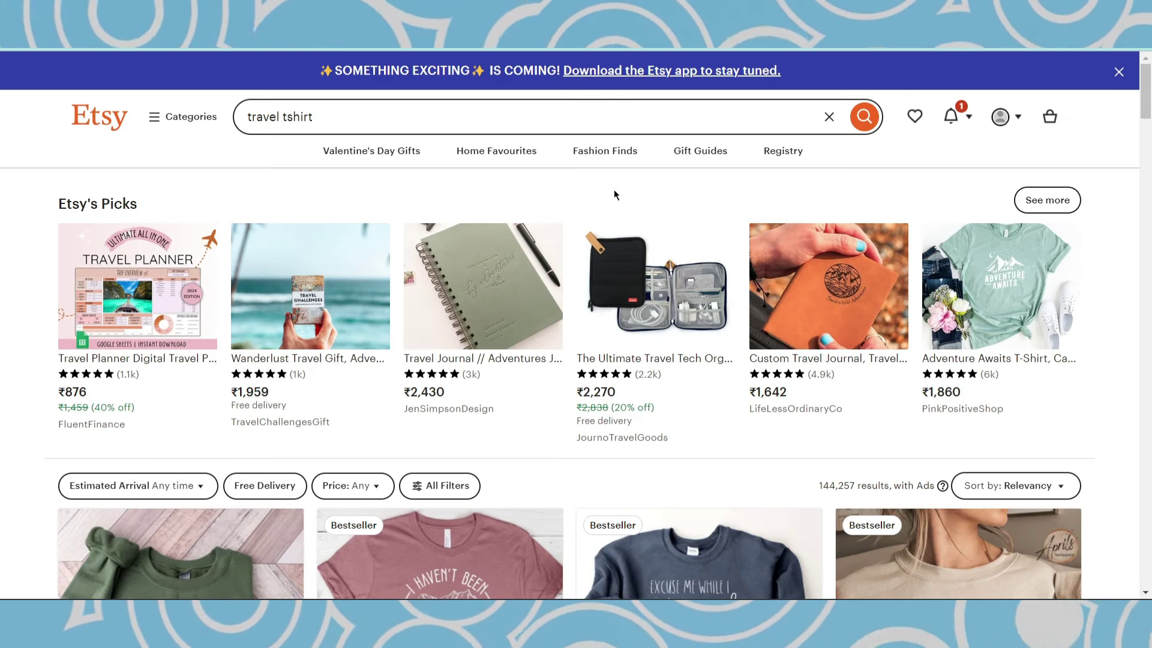
- Browse Etsy's "travel tshirt" results and open the "Excuse Me while I Travel the World" sweatshirt listing
{"action": "scroll", "coordinate": [790, 238], "scroll_direction": "down", "scroll_amount": 5}
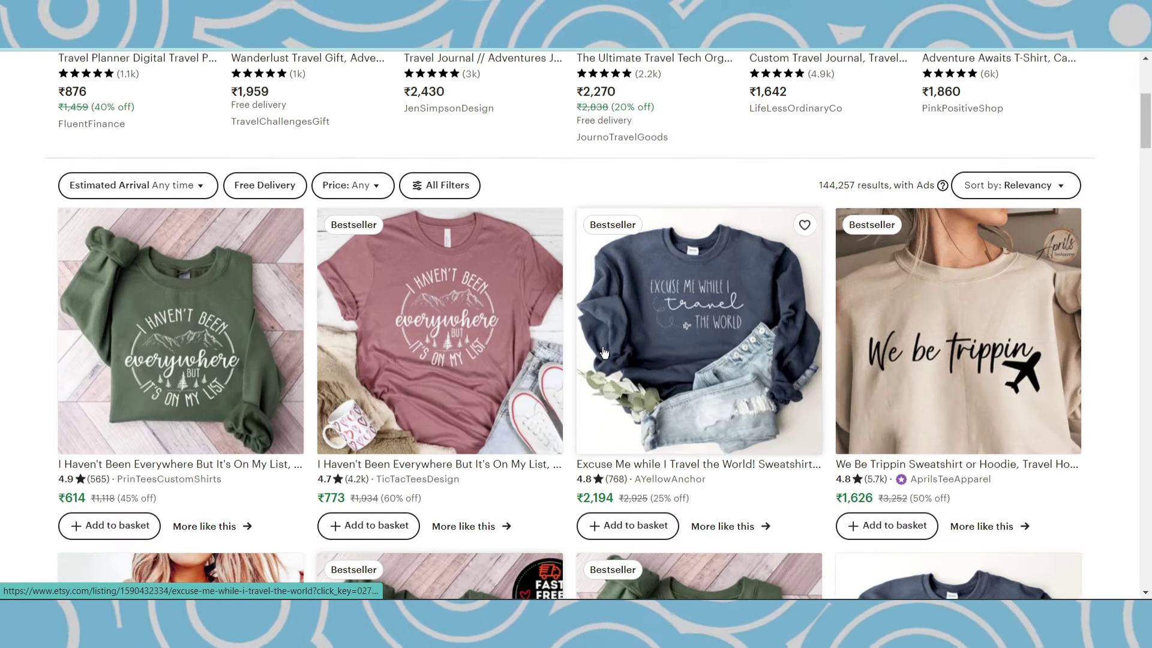
{"action": "left_click", "coordinate": [645, 459]}
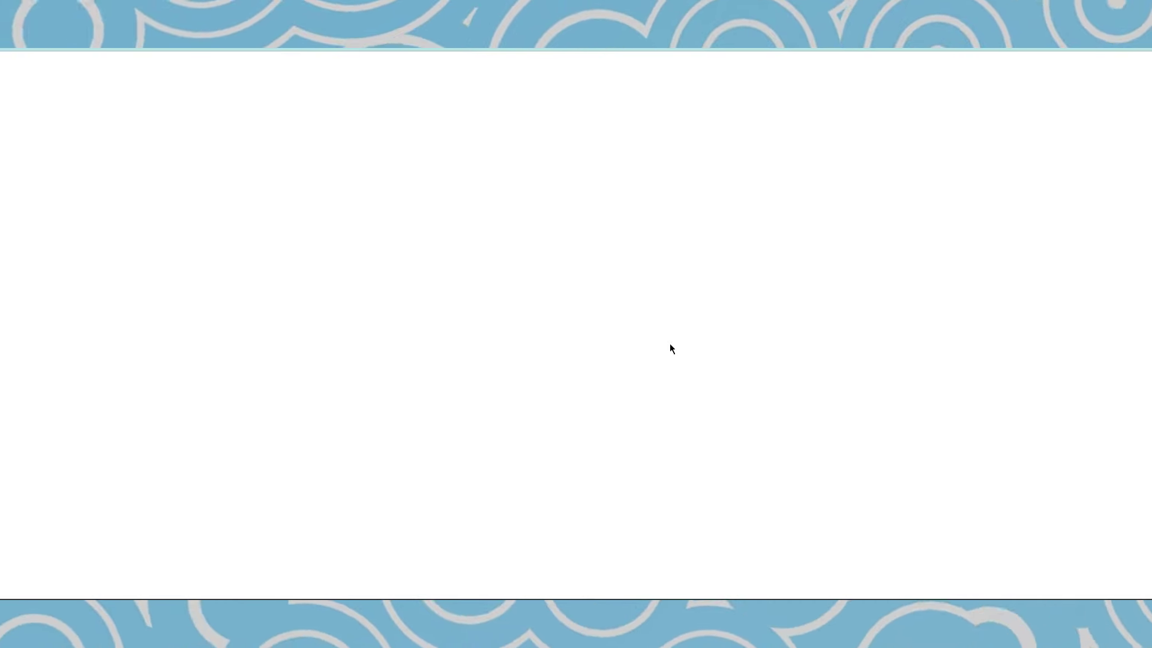
{"action": "scroll", "coordinate": [903, 470], "scroll_direction": "down", "scroll_amount": 2}
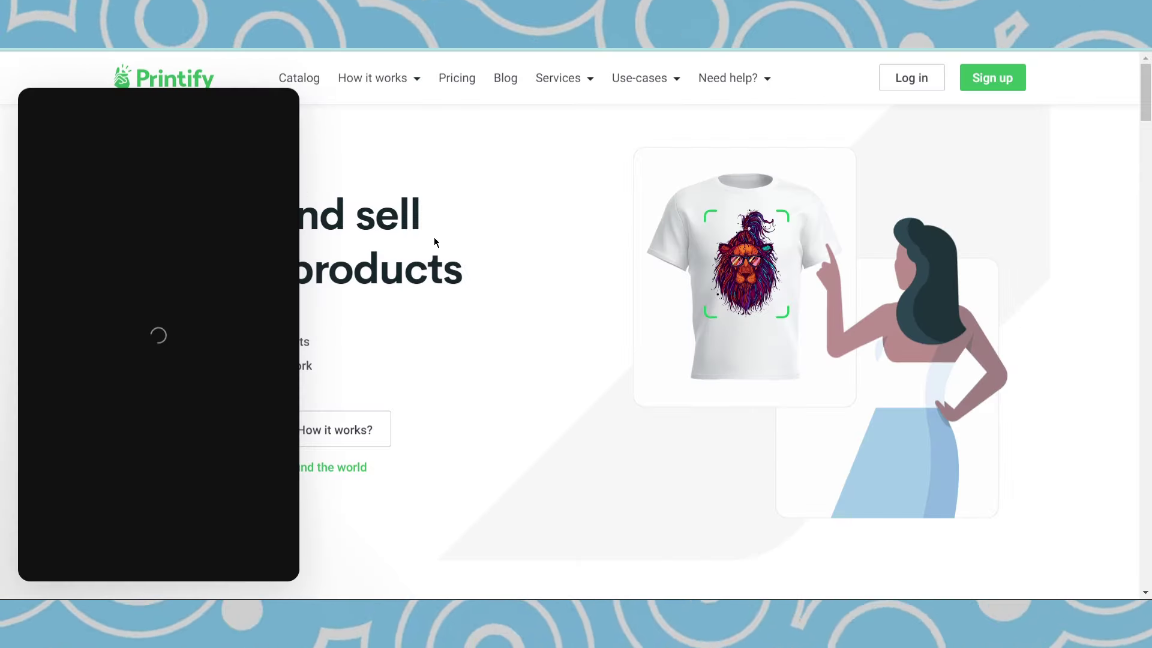
- Return to the Printify home page, minimize the Snappy chat, and highlight the "Create and sell custom products" headline
{"action": "scroll", "coordinate": [460, 254], "scroll_direction": "down", "scroll_amount": 3}
{"action": "scroll", "coordinate": [654, 193], "scroll_direction": "up", "scroll_amount": 3}
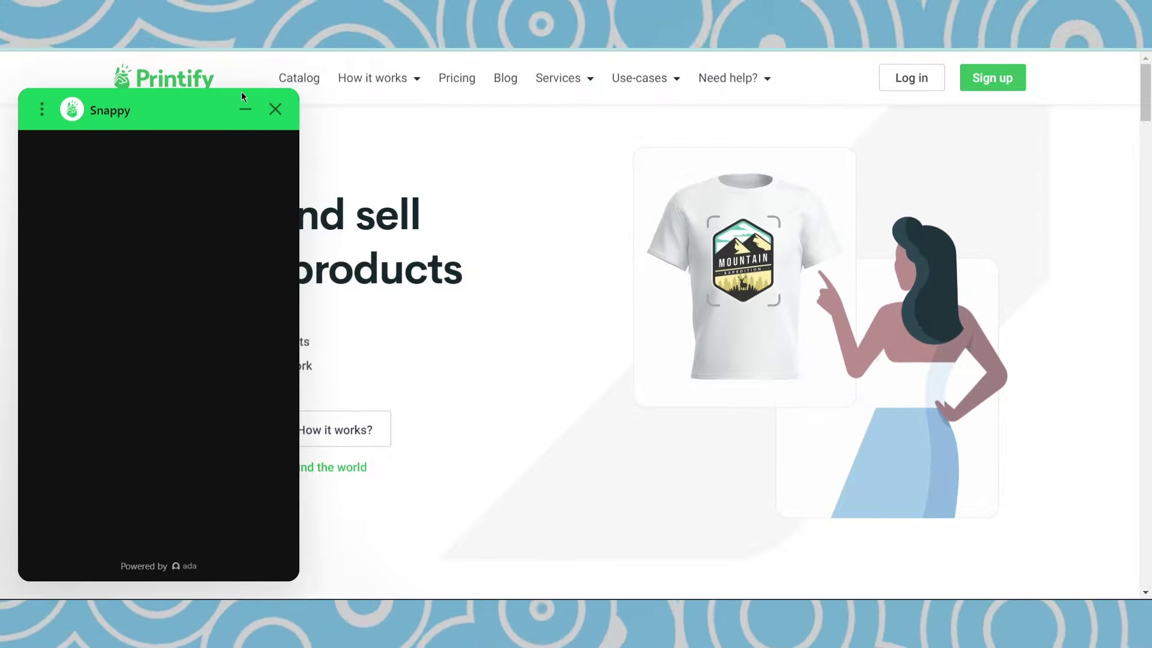
{"action": "left_click", "coordinate": [246, 109]}
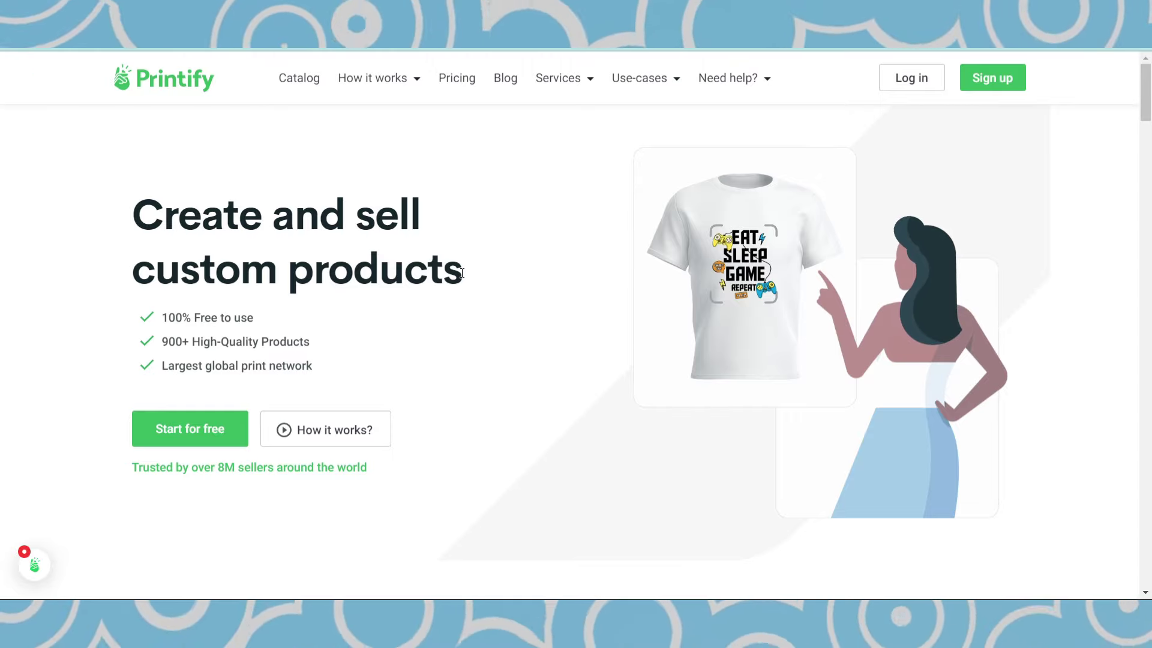
{"action": "left_click_drag", "start_coordinate": [461, 273], "coordinate": [239, 216]}
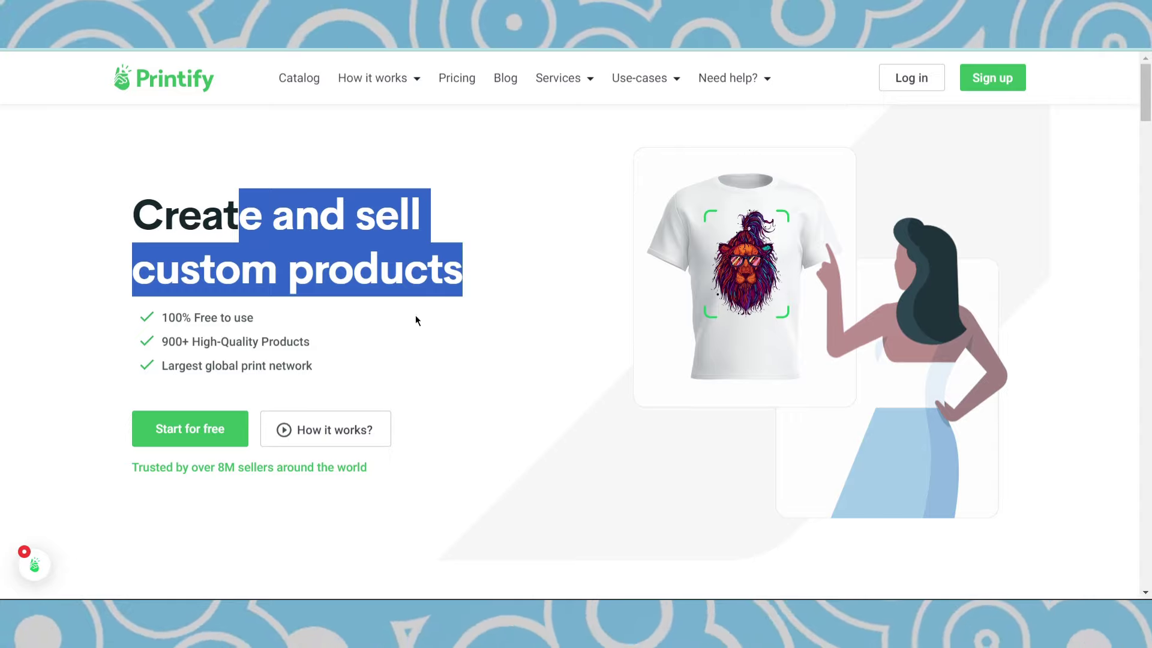
{"action": "left_click", "coordinate": [417, 320]}
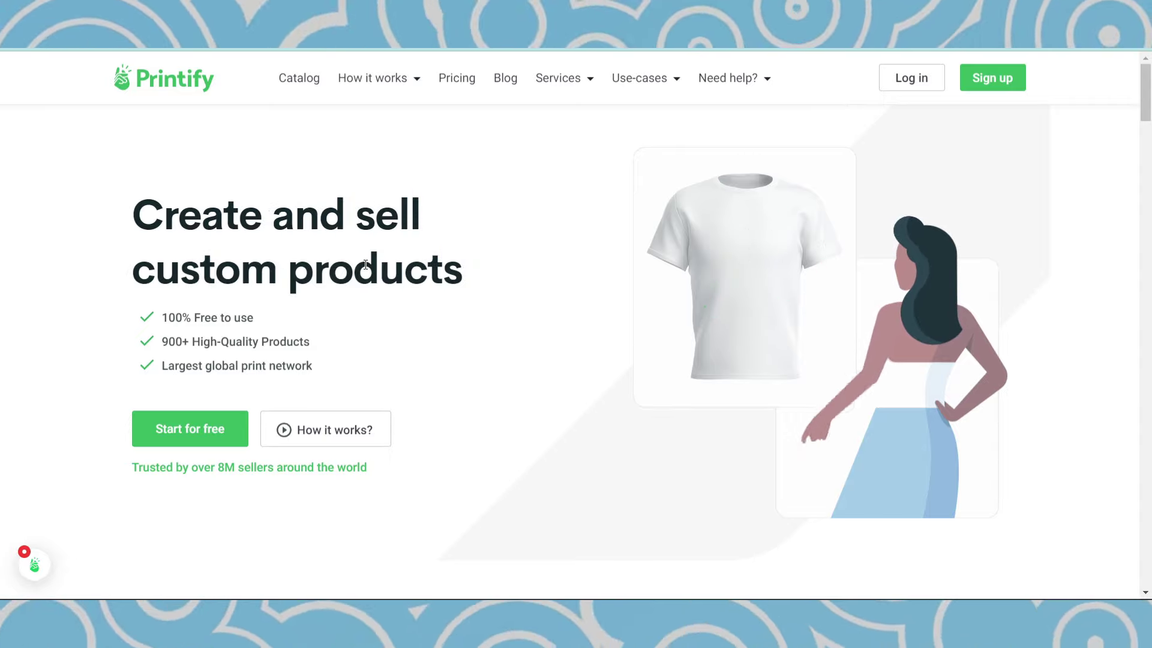
{"action": "left_click_drag", "start_coordinate": [455, 277], "coordinate": [143, 216]}
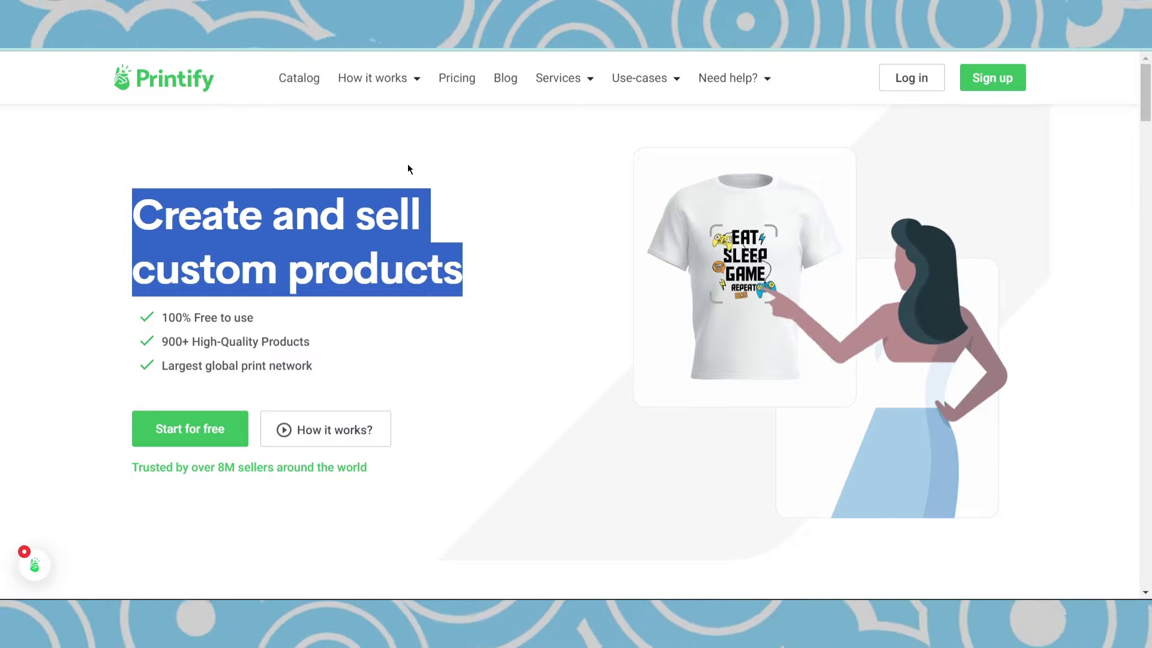
{"action": "left_click", "coordinate": [361, 249]}
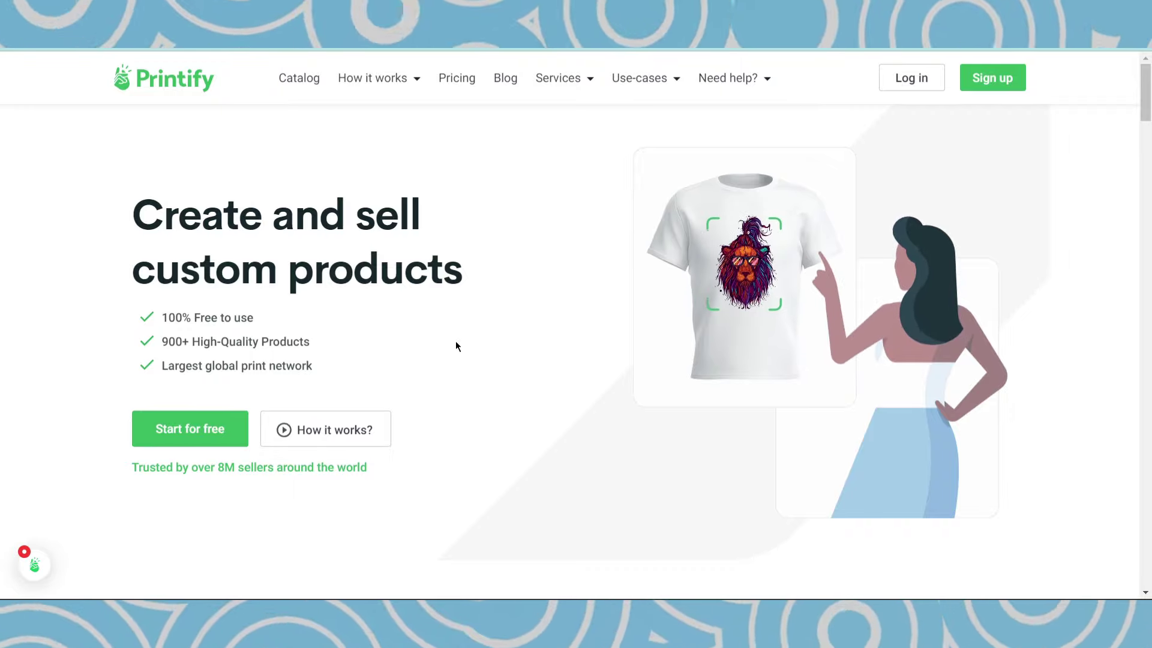
- Open Printify's registration form and switch to signing in with an existing account
{"action": "left_click", "coordinate": [992, 78]}
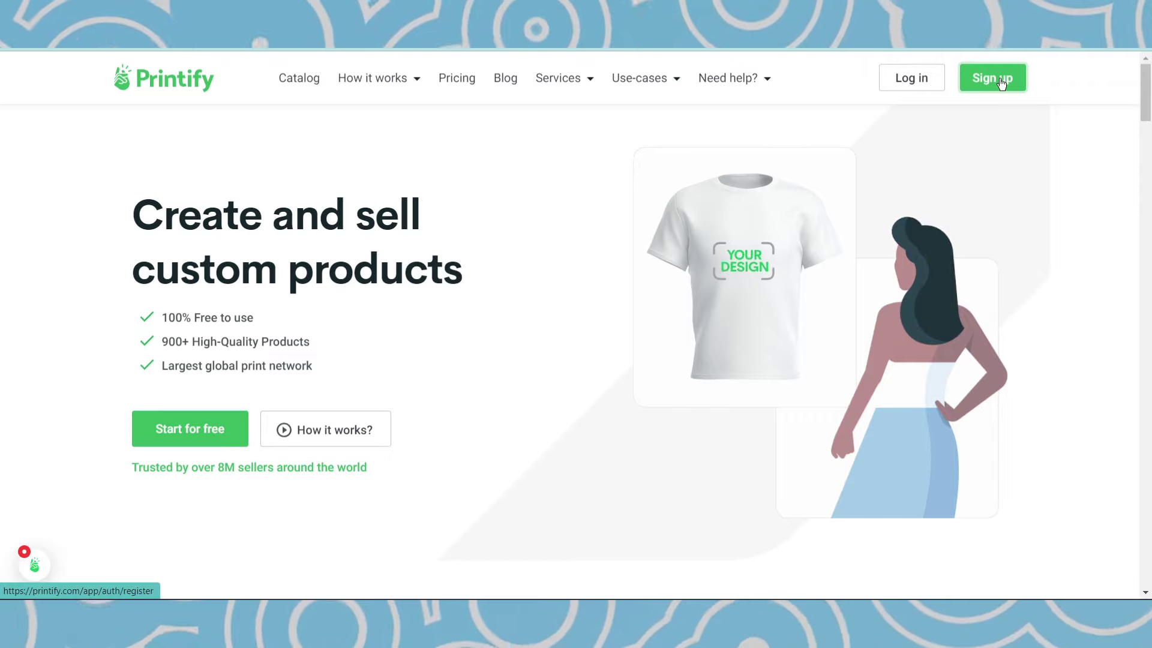
{"action": "left_click", "coordinate": [999, 79]}
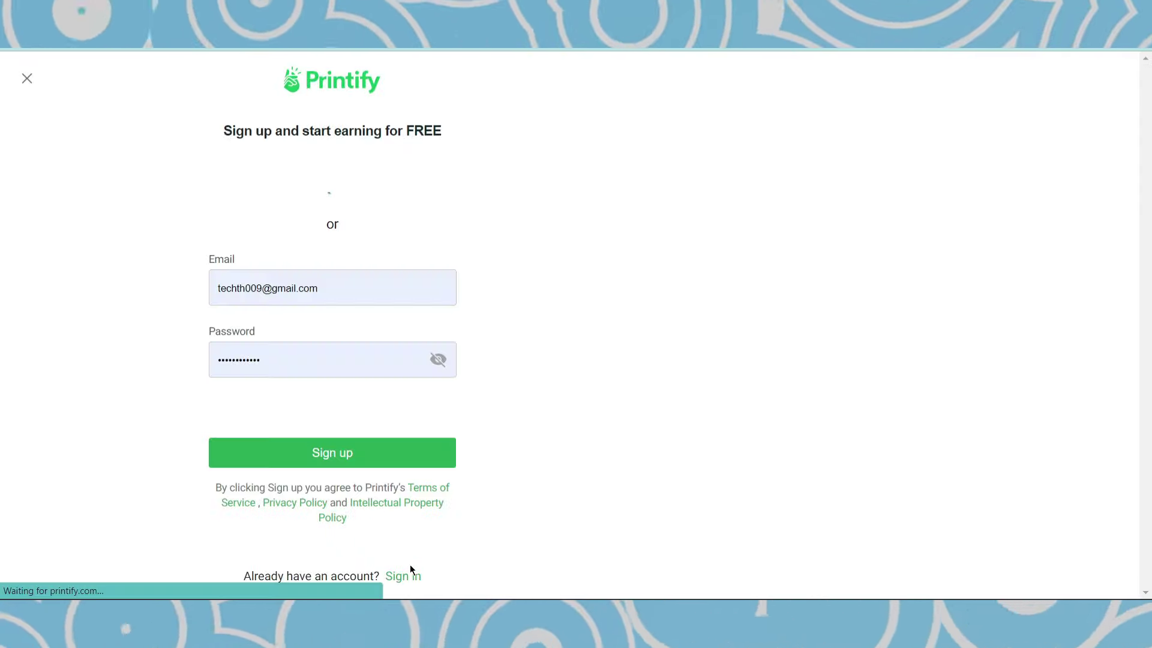
{"action": "left_click", "coordinate": [402, 577]}
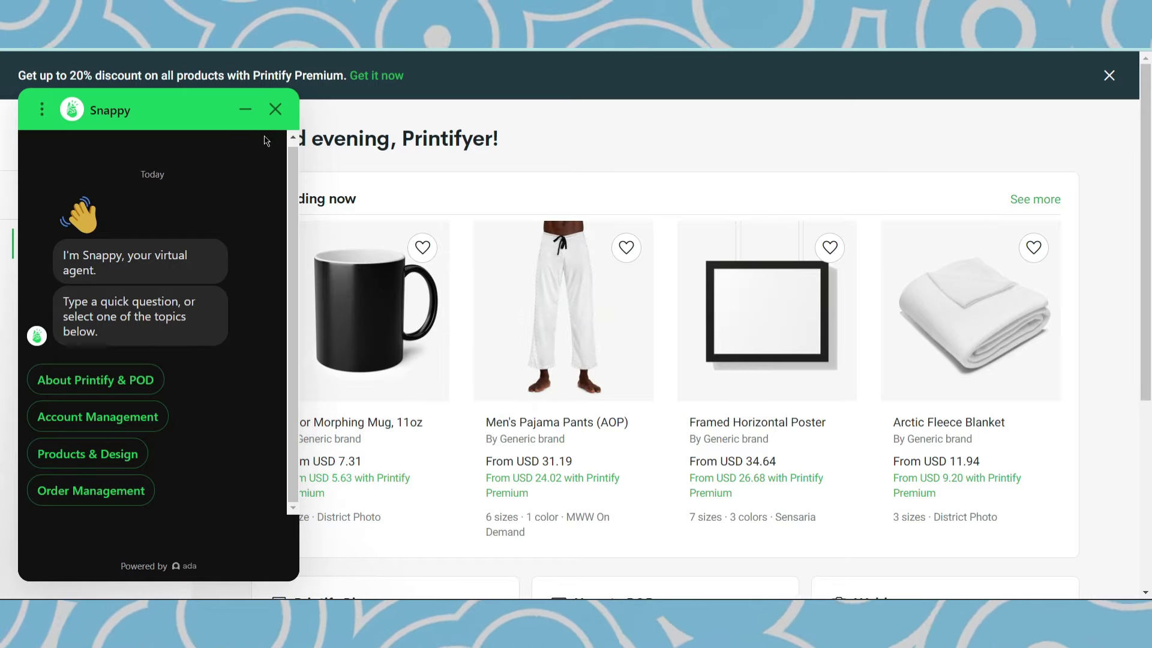
- Minimize the Snappy chat and look over the trending products and learning resources on the Printify dashboard
{"action": "left_click", "coordinate": [245, 109]}
{"action": "scroll", "coordinate": [388, 229], "scroll_direction": "down", "scroll_amount": 5}
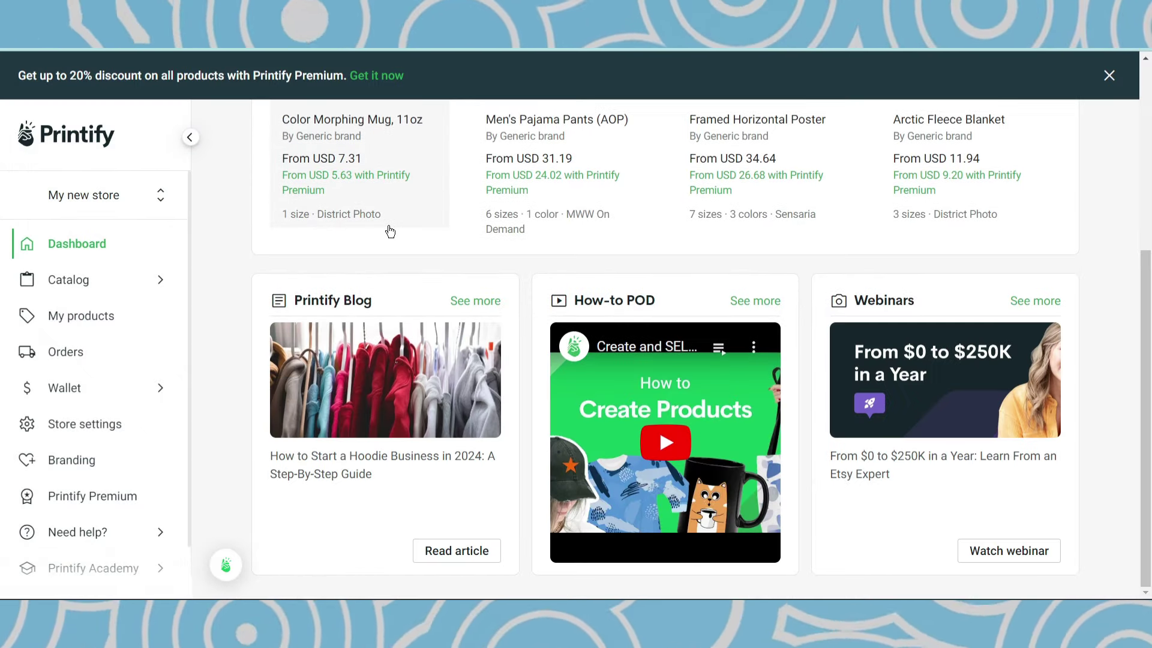
{"action": "scroll", "coordinate": [388, 227], "scroll_direction": "up", "scroll_amount": 5}
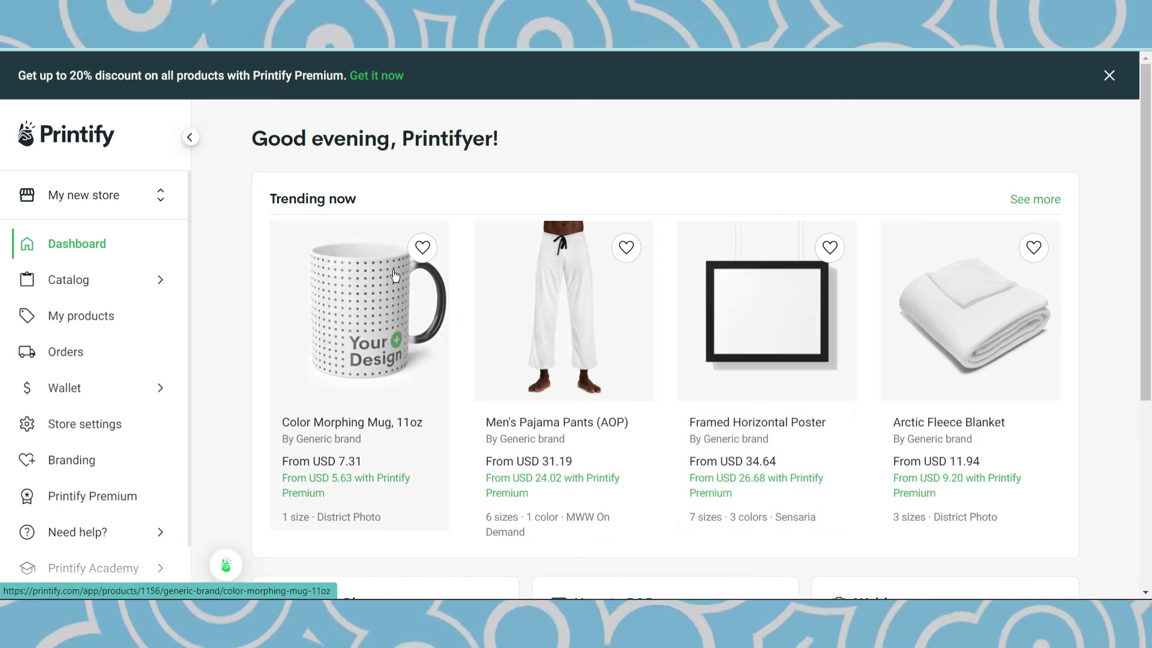
- Open the store settings, change the store name to "My new store2", and save it
{"action": "scroll", "coordinate": [116, 282], "scroll_direction": "down", "scroll_amount": 2}
{"action": "left_click", "coordinate": [117, 368]}
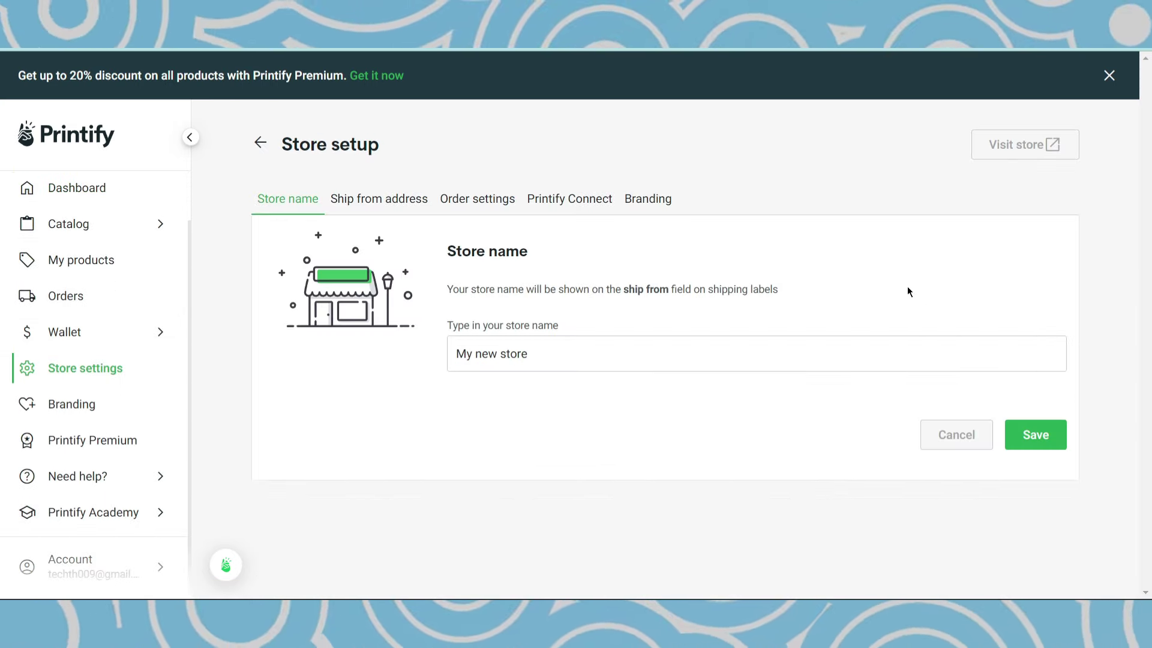
{"action": "left_click", "coordinate": [542, 358]}
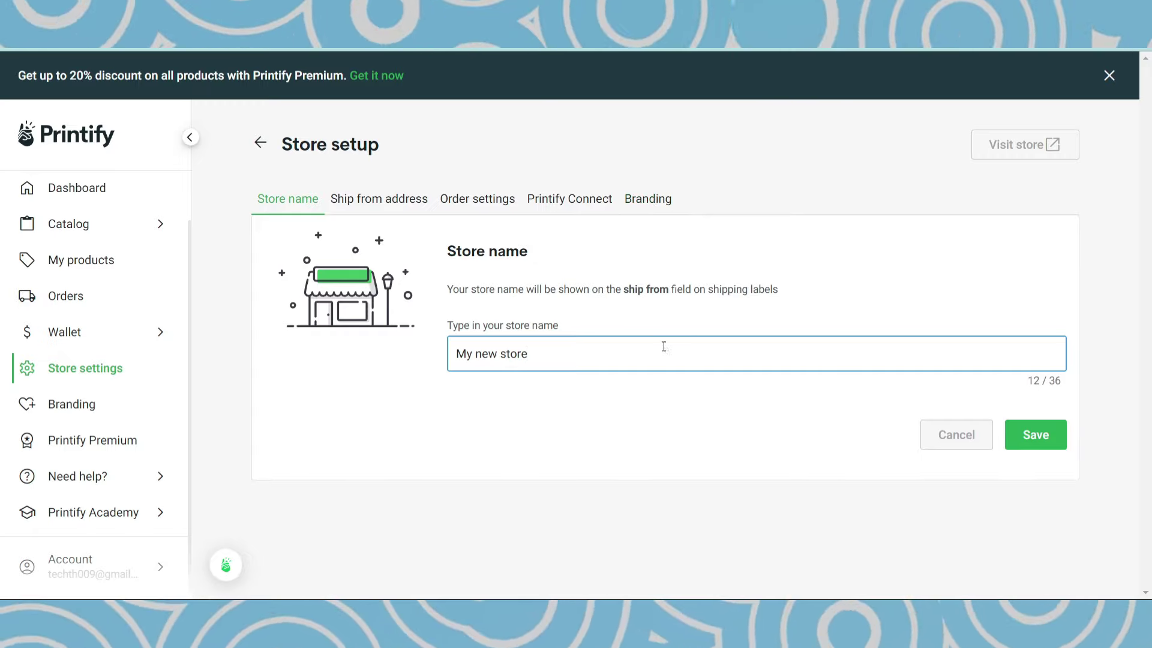
{"action": "left_click", "coordinate": [1046, 439]}
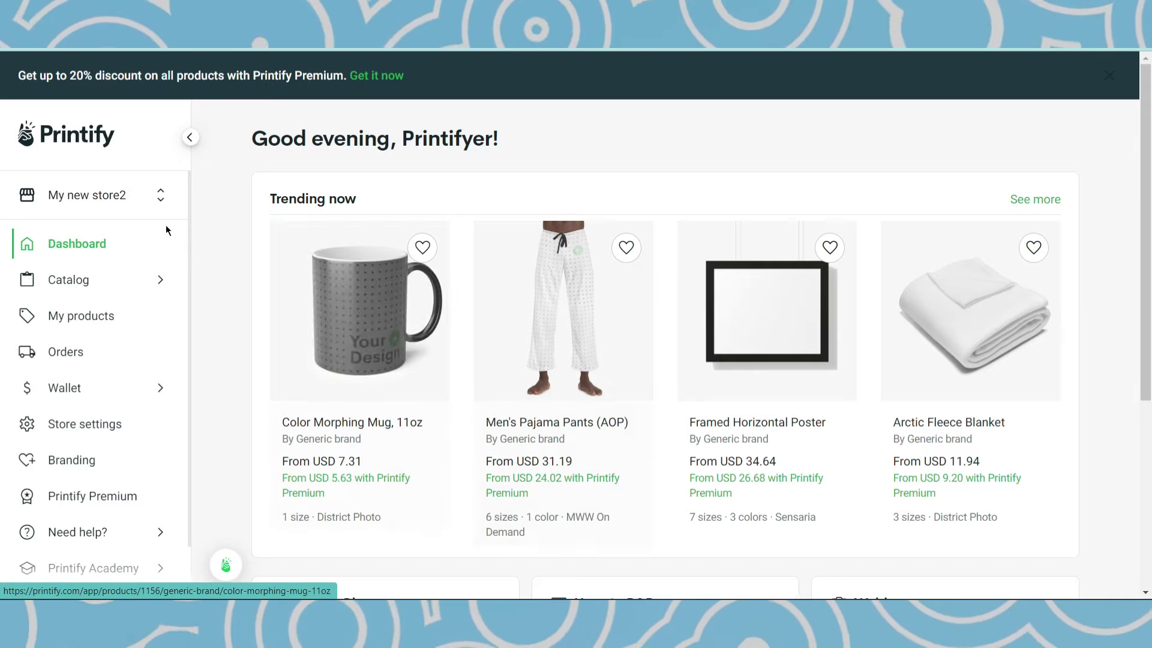
- Open the T-shirts category under Men's Clothing in the Printify catalog
{"action": "scroll", "coordinate": [358, 306], "scroll_direction": "down", "scroll_amount": 5}
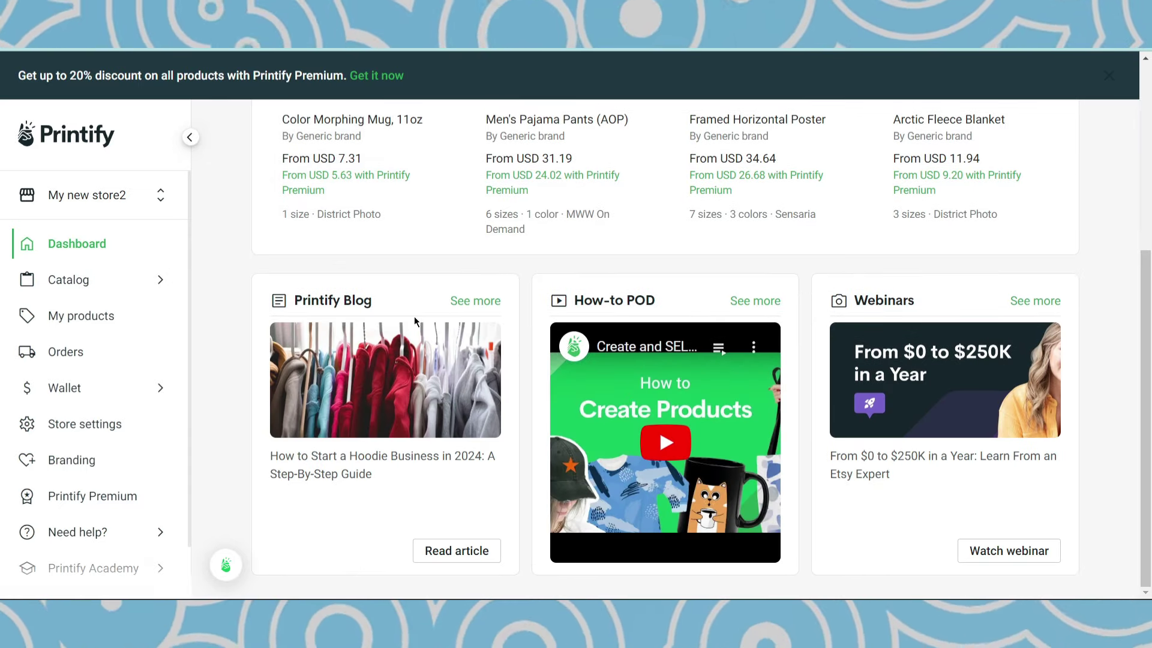
{"action": "scroll", "coordinate": [390, 295], "scroll_direction": "up", "scroll_amount": 5}
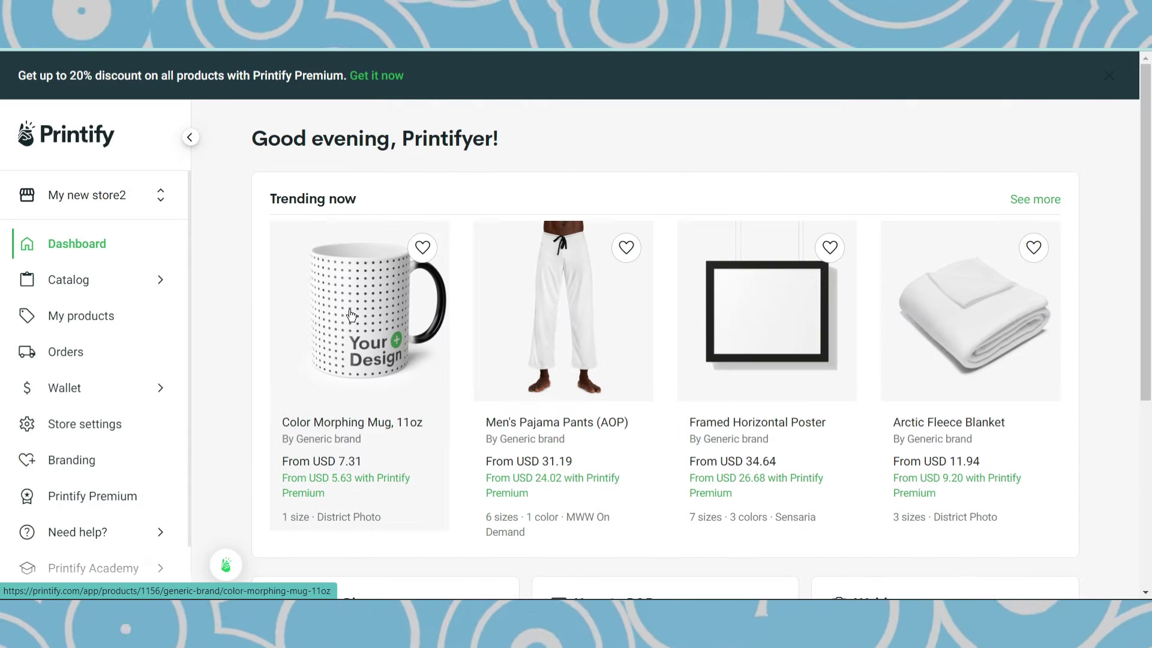
{"action": "mouse_move", "coordinate": [124, 290]}
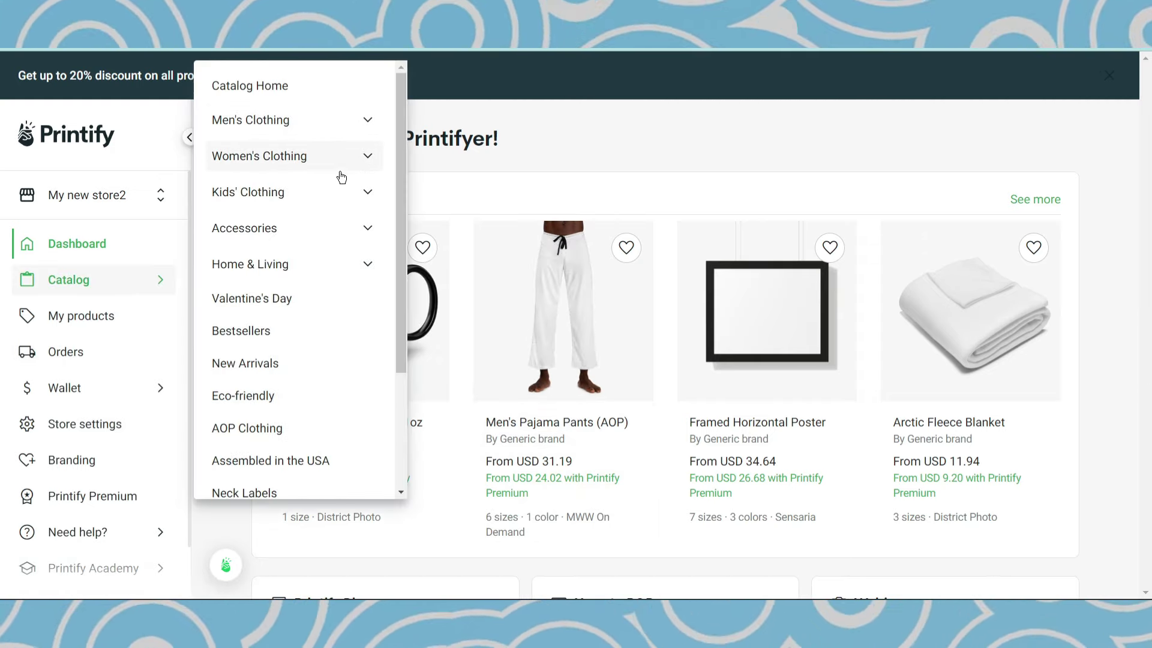
{"action": "left_click", "coordinate": [334, 124]}
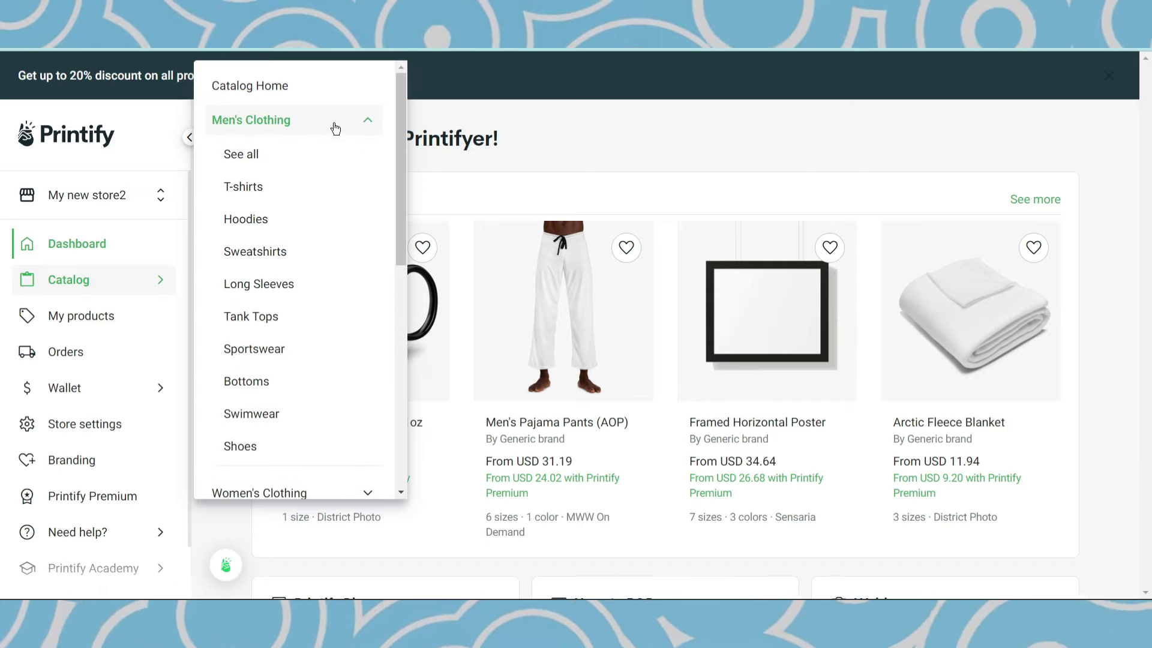
{"action": "left_click", "coordinate": [262, 197]}
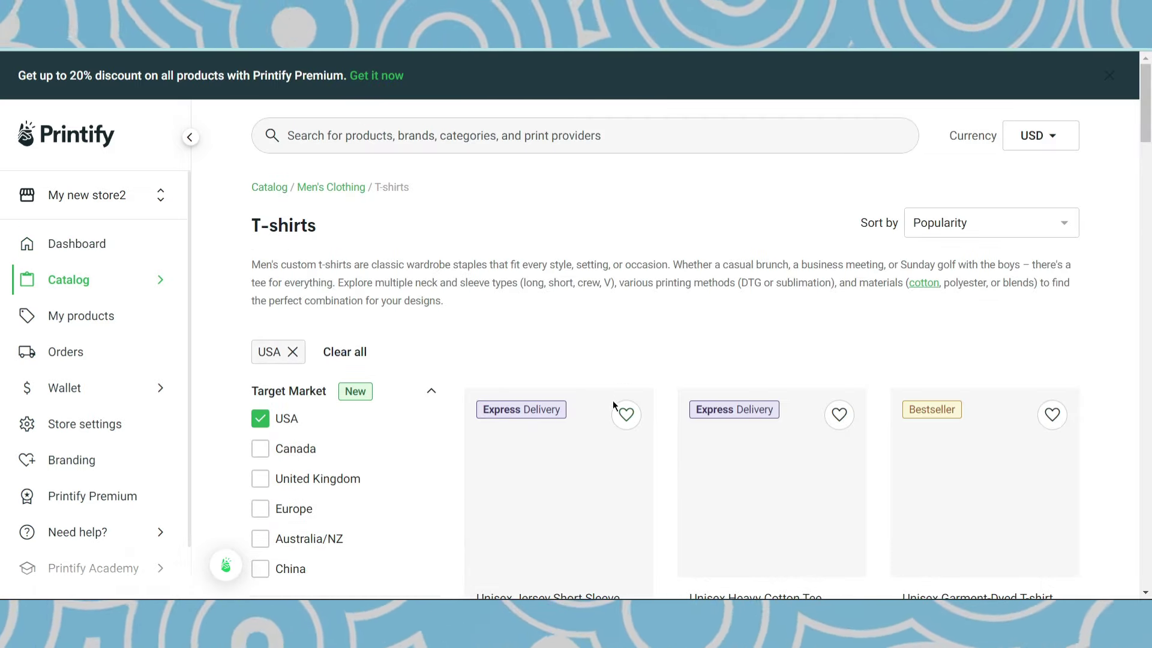
- Browse the men's T-shirts and open the Unisex Heavy Cotton Tee by Gildan
{"action": "scroll", "coordinate": [615, 406], "scroll_direction": "down", "scroll_amount": 8}
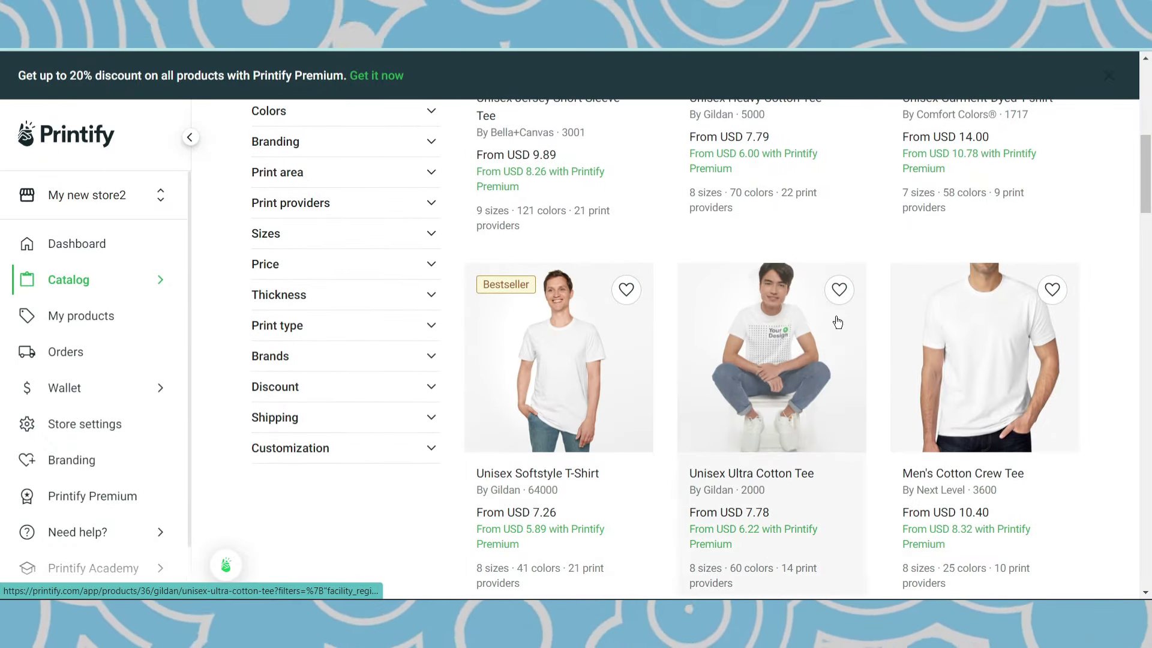
{"action": "scroll", "coordinate": [838, 323], "scroll_direction": "down", "scroll_amount": 6}
{"action": "scroll", "coordinate": [646, 376], "scroll_direction": "up", "scroll_amount": 12}
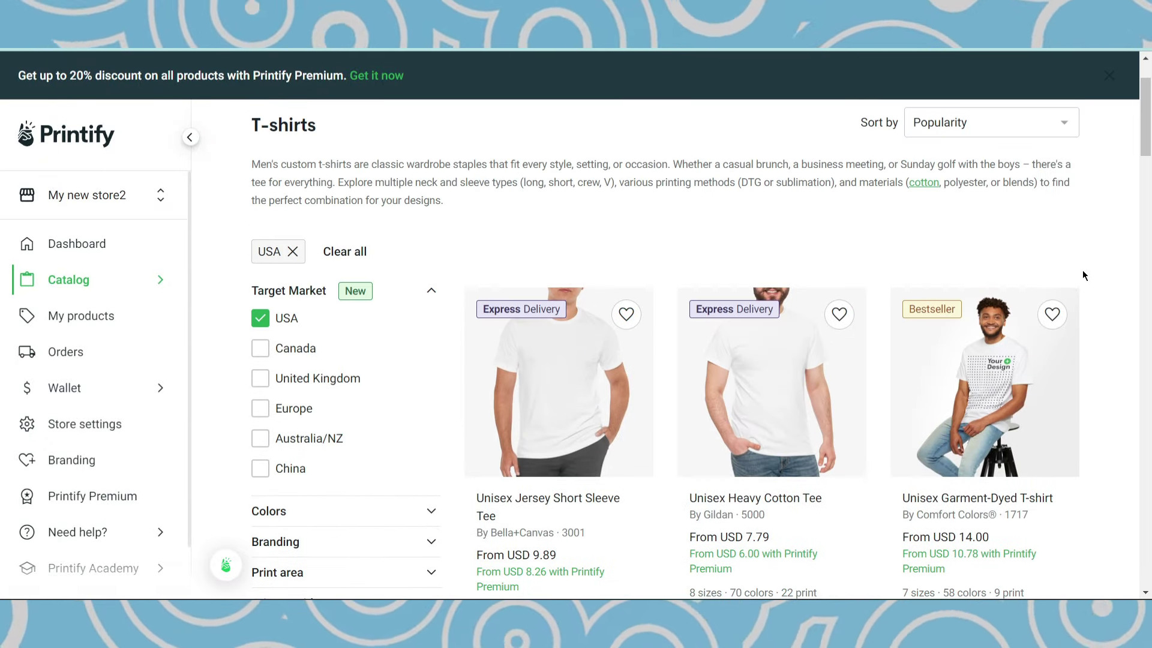
{"action": "scroll", "coordinate": [1109, 273], "scroll_direction": "down", "scroll_amount": 3}
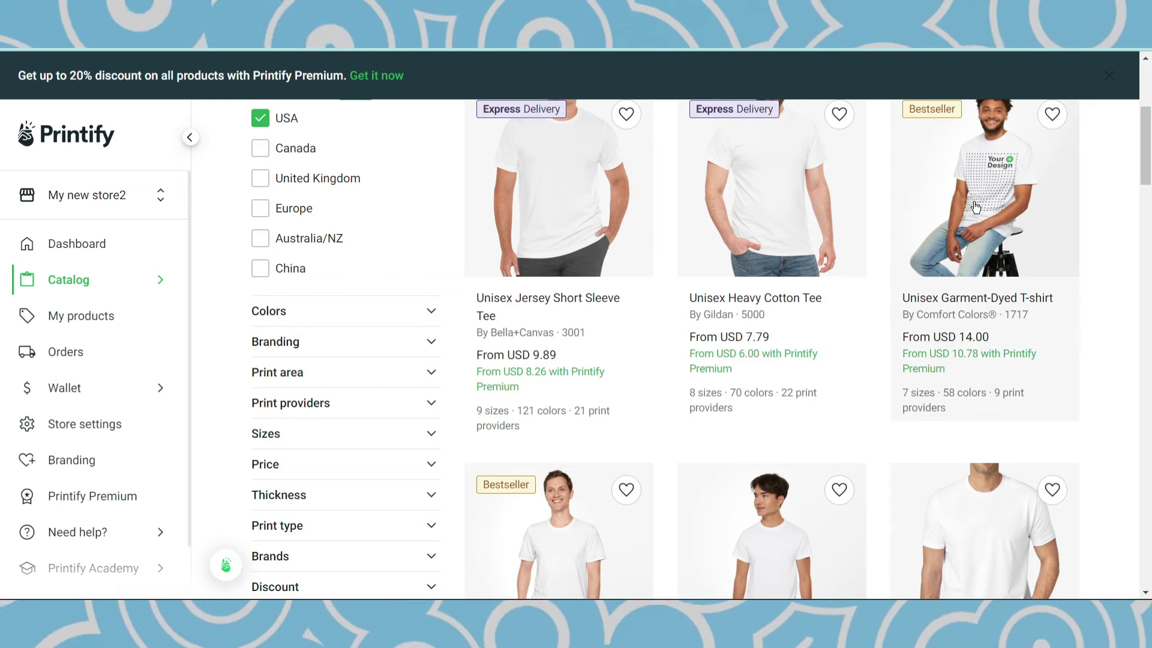
{"action": "scroll", "coordinate": [1083, 256], "scroll_direction": "up", "scroll_amount": 3}
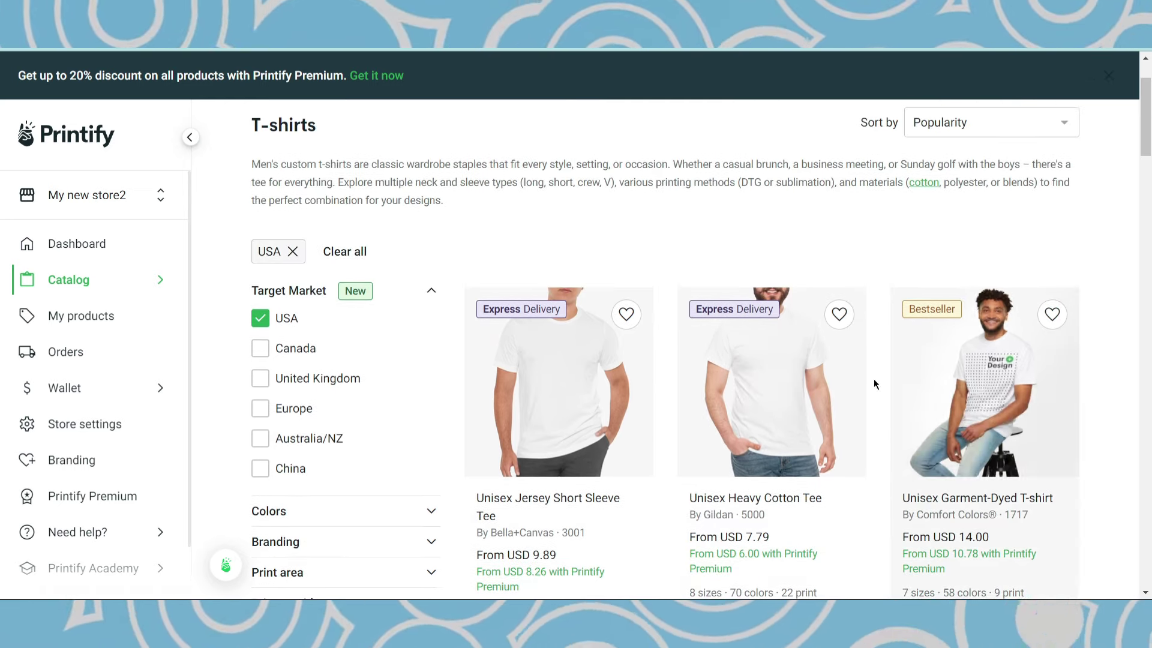
{"action": "left_click", "coordinate": [778, 426]}
- Examine the Printify Choice offer for the Unisex Heavy Cotton Tee and highlight its price
{"action": "scroll", "coordinate": [612, 413], "scroll_direction": "down", "scroll_amount": 3}
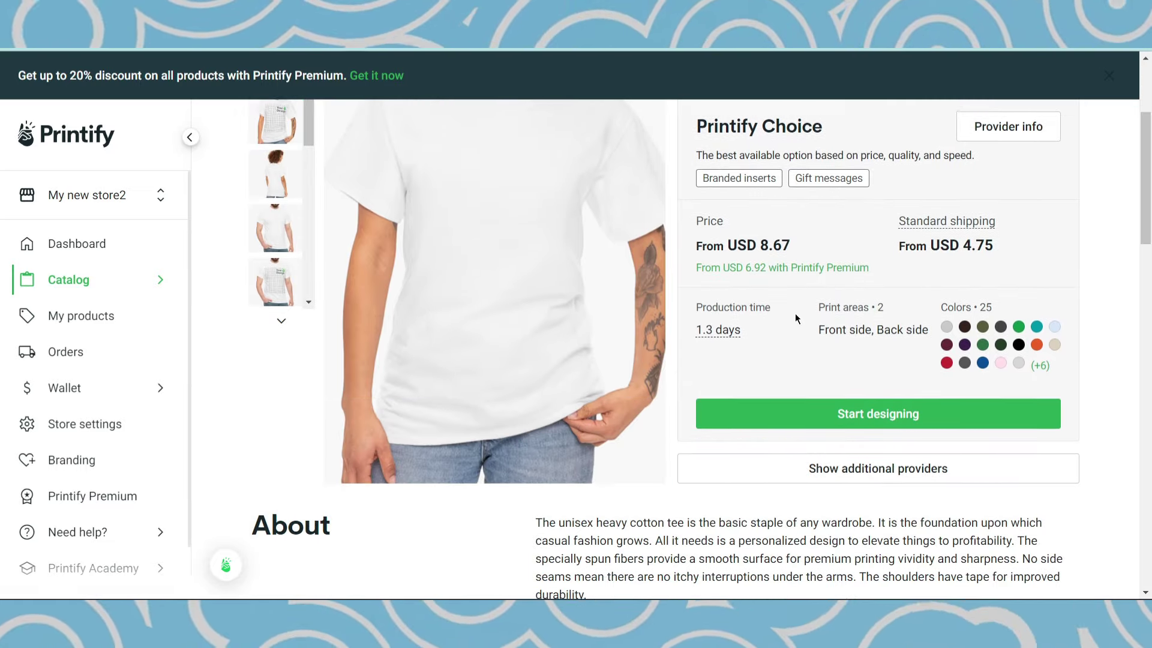
{"action": "scroll", "coordinate": [777, 316], "scroll_direction": "up", "scroll_amount": 2}
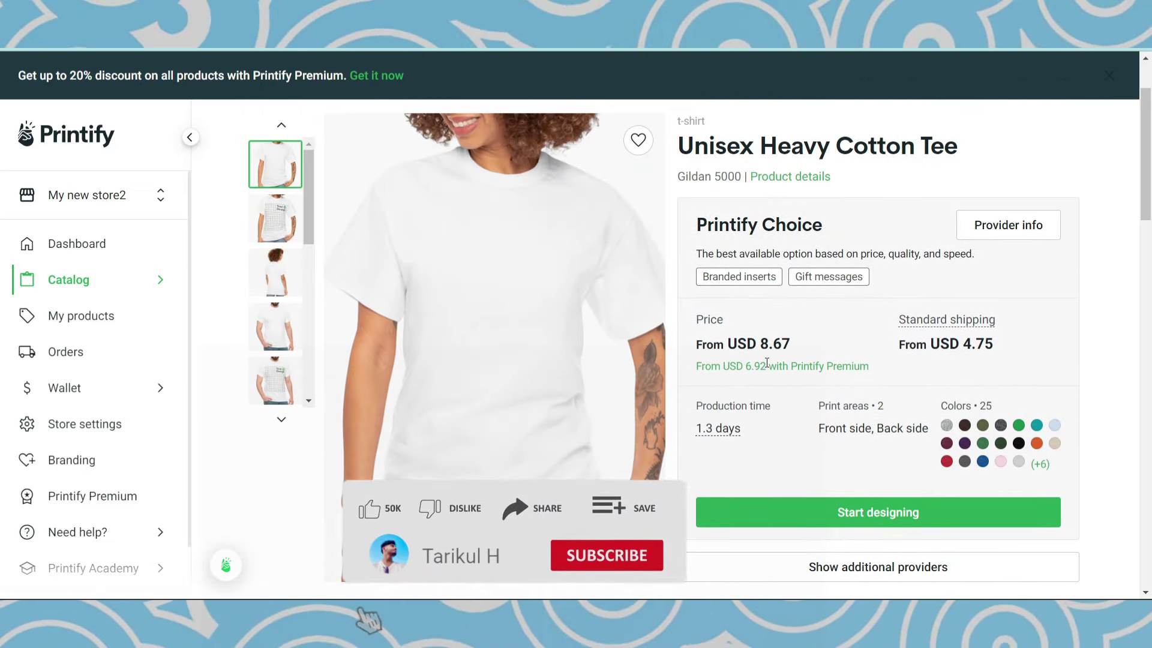
{"action": "left_click_drag", "start_coordinate": [761, 344], "coordinate": [788, 342]}
{"action": "left_click", "coordinate": [1074, 311]}
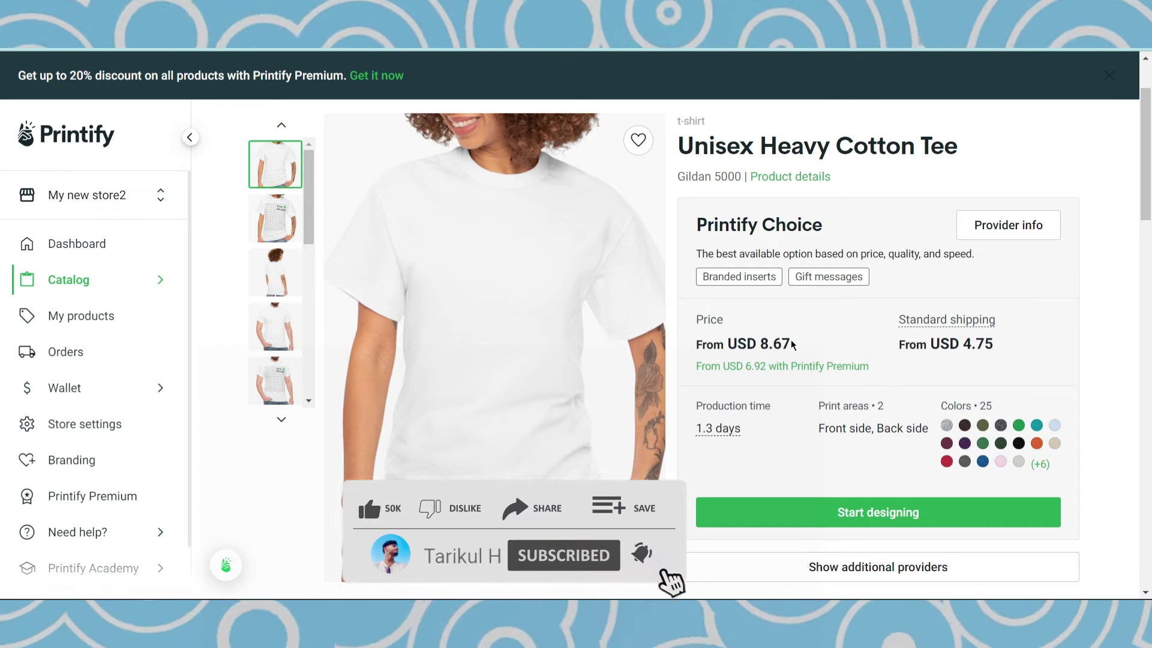
{"action": "left_click_drag", "start_coordinate": [787, 344], "coordinate": [777, 342]}
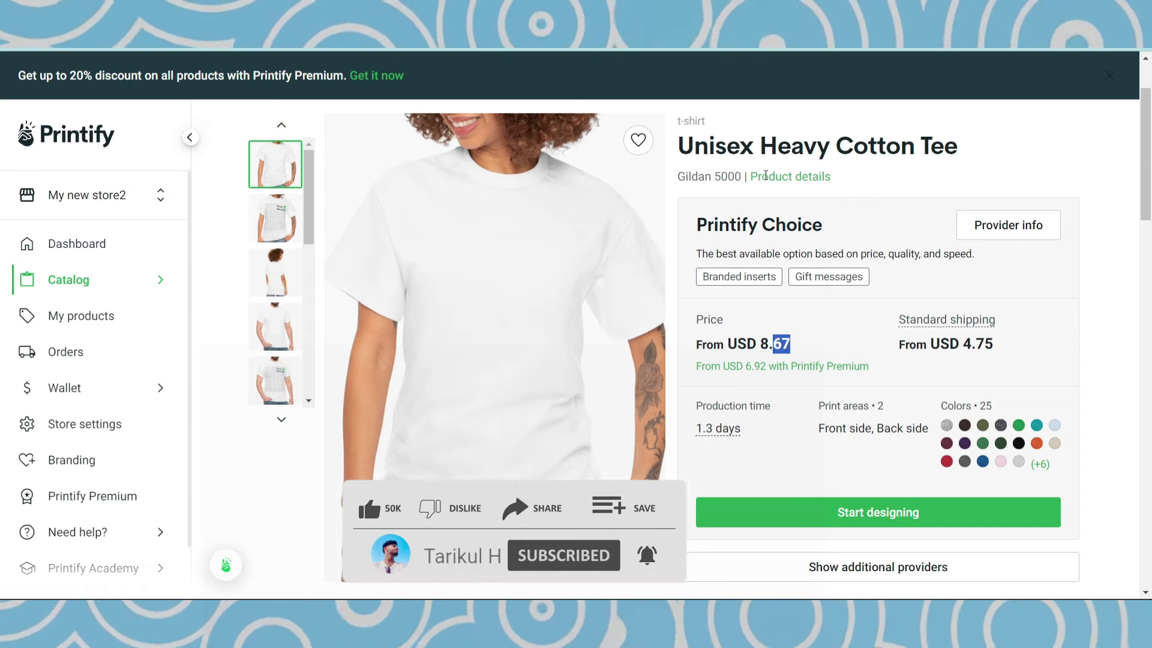
{"action": "left_click", "coordinate": [786, 346]}
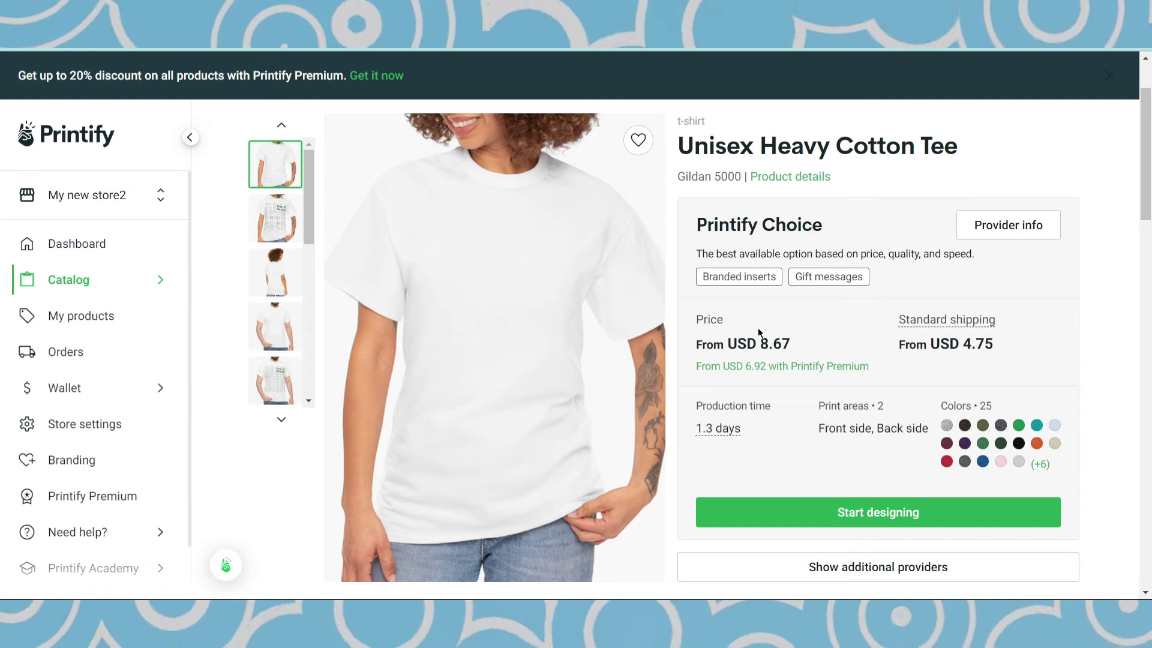
- Start designing the tee, add 1.png from the device to the front side, and deselect the design
{"action": "left_click", "coordinate": [920, 514]}
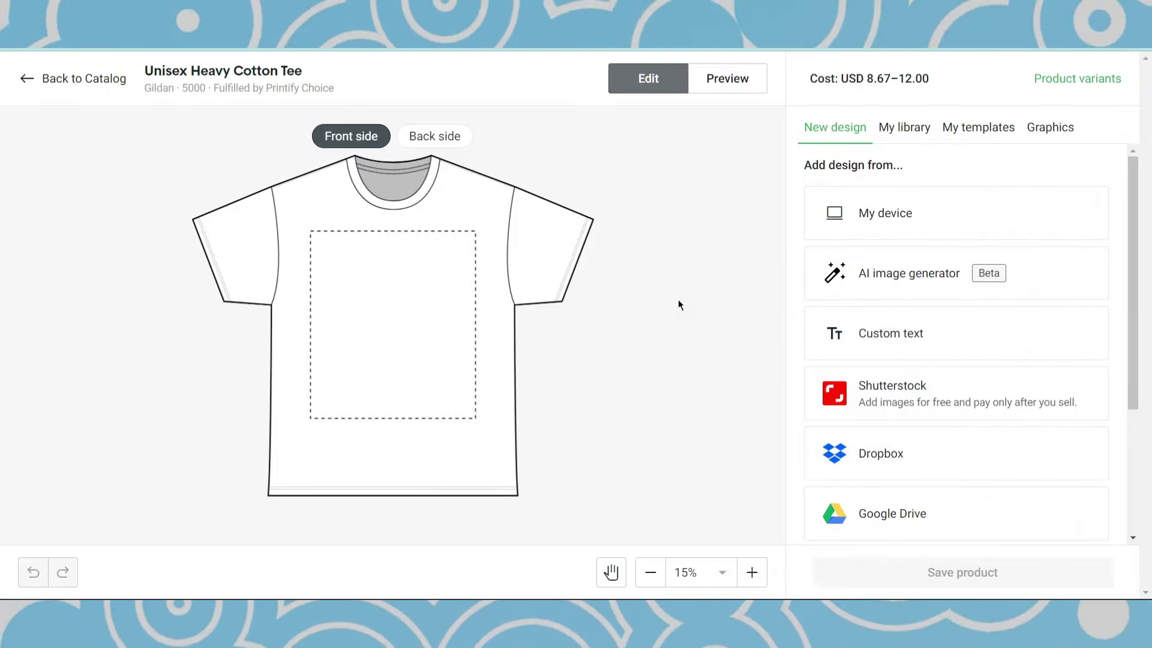
{"action": "left_click", "coordinate": [932, 215]}
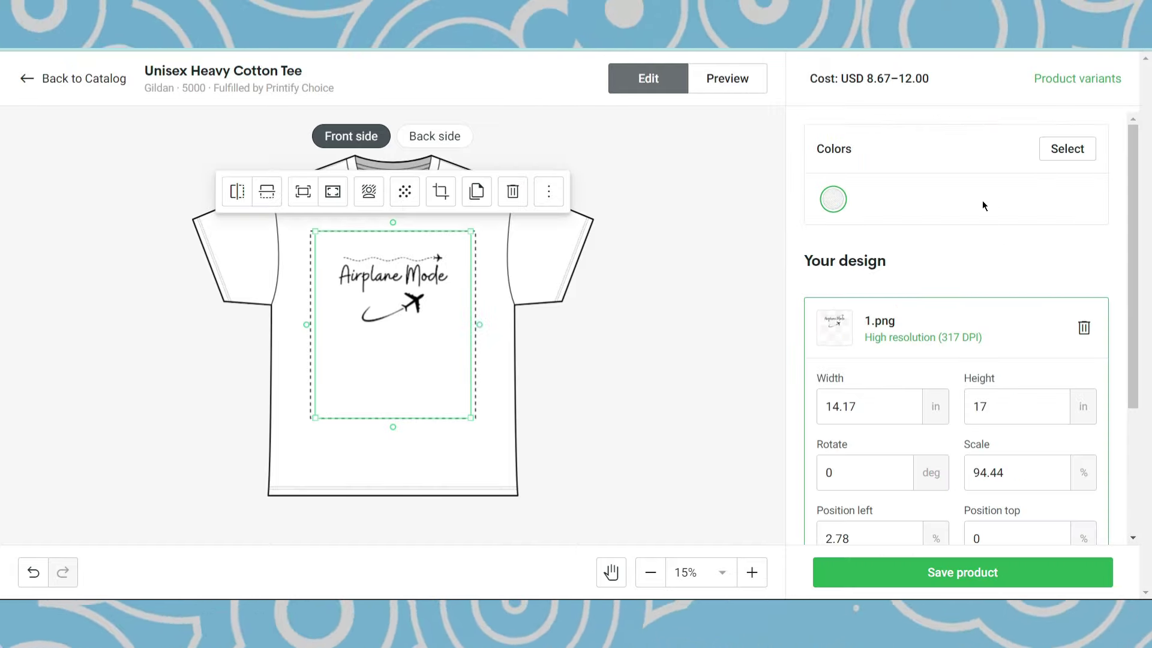
{"action": "left_click", "coordinate": [549, 395]}
{"action": "left_click", "coordinate": [445, 327]}
{"action": "left_click", "coordinate": [648, 362]}
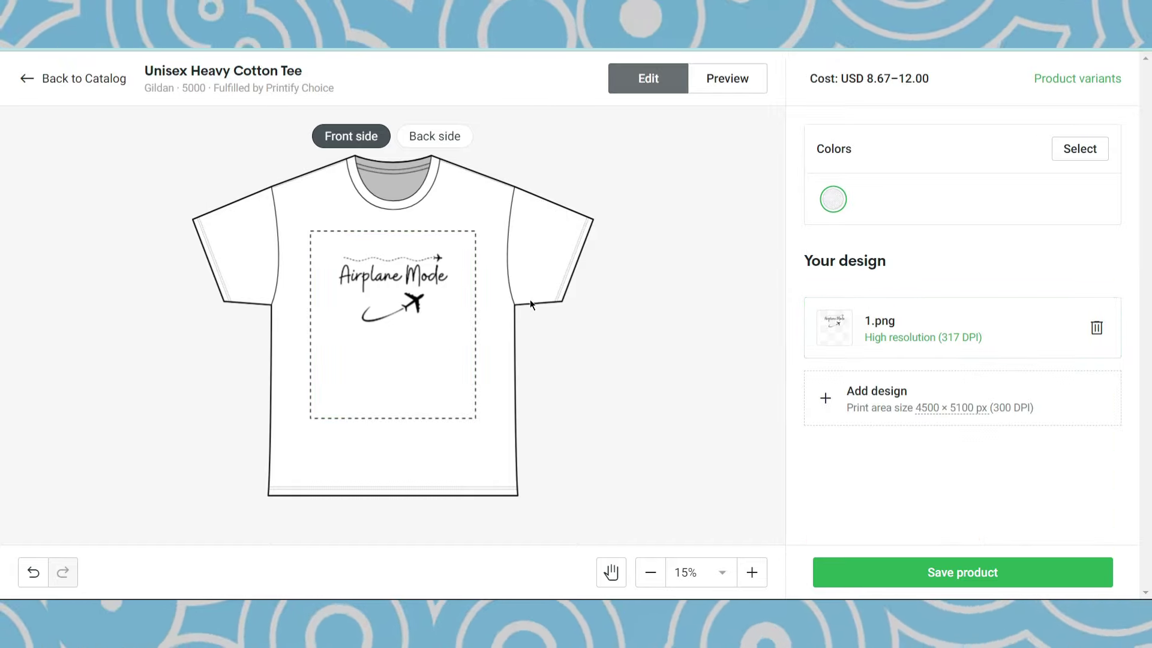
- Preview the design on the Person 1, Person 5 and Person 3 mockups, and check the black T-shirt mockup image in the image viewer
{"action": "left_click", "coordinate": [733, 87]}
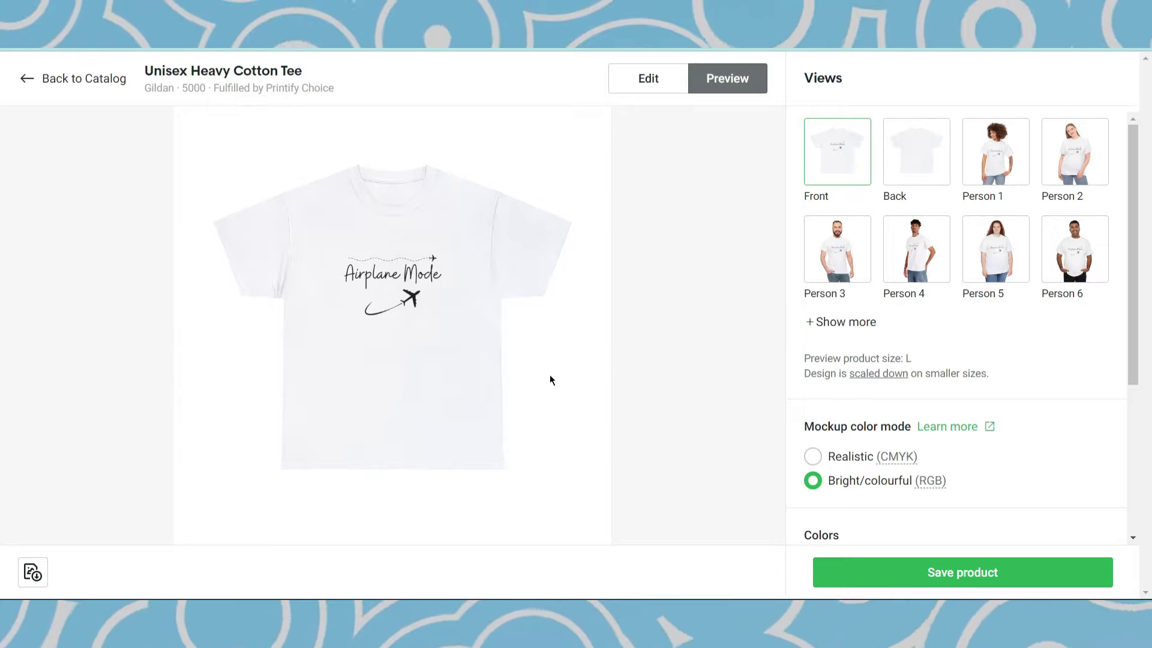
{"action": "left_click", "coordinate": [988, 200]}
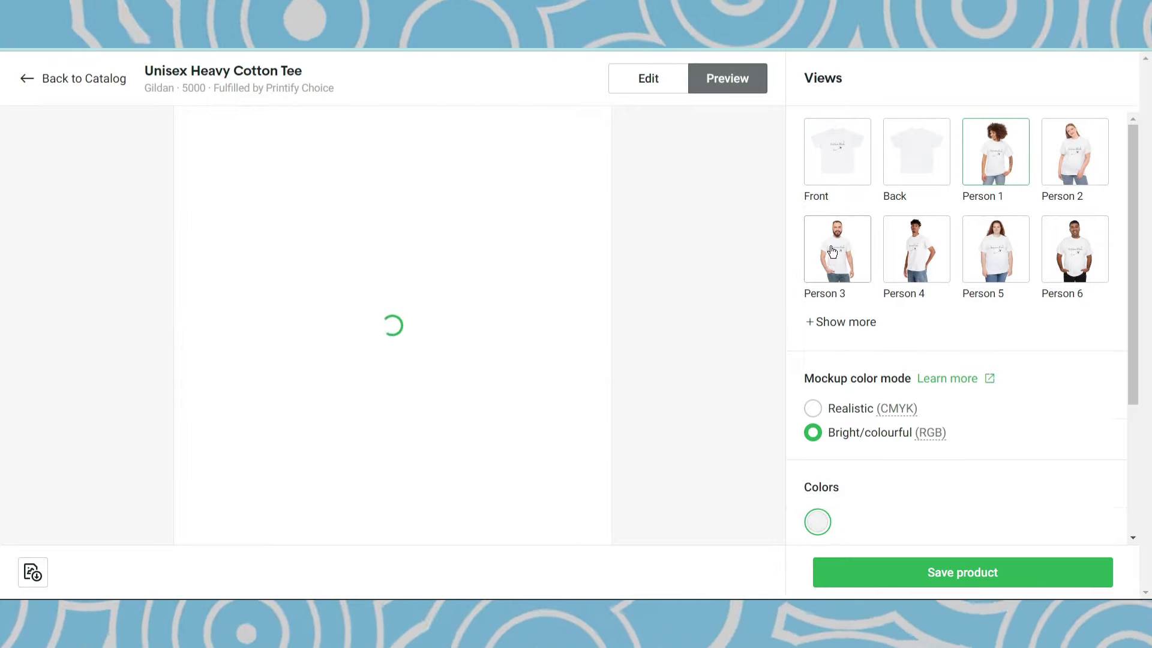
{"action": "left_click", "coordinate": [982, 273]}
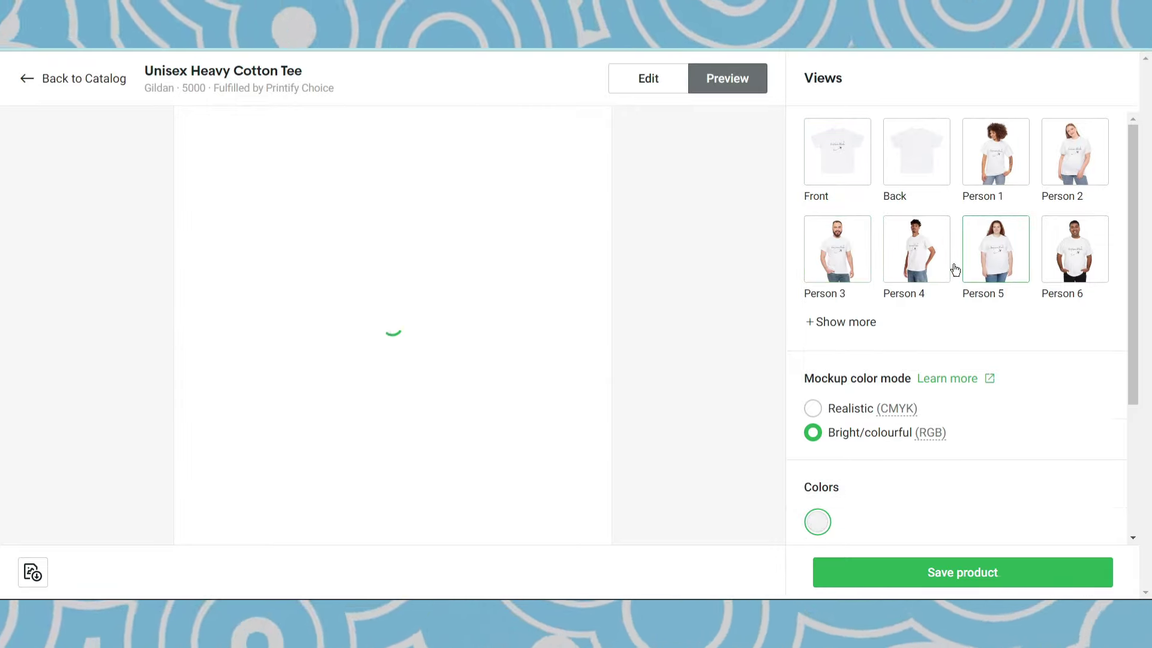
{"action": "left_click", "coordinate": [844, 267]}
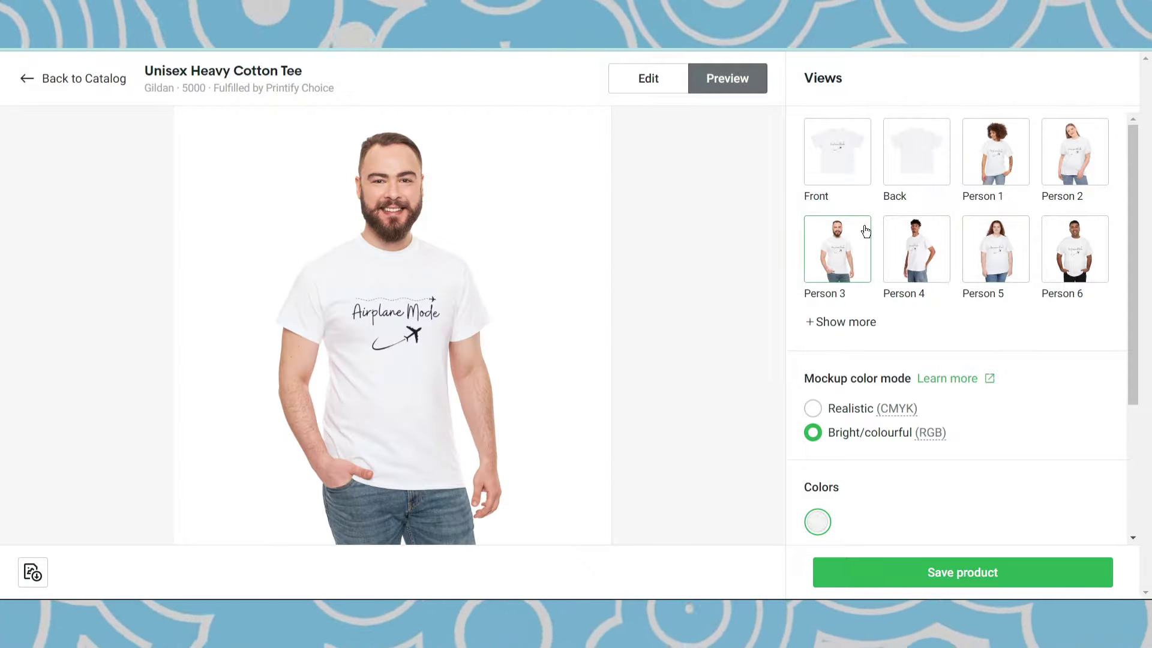
{"action": "key", "text": "alt+Tab"}
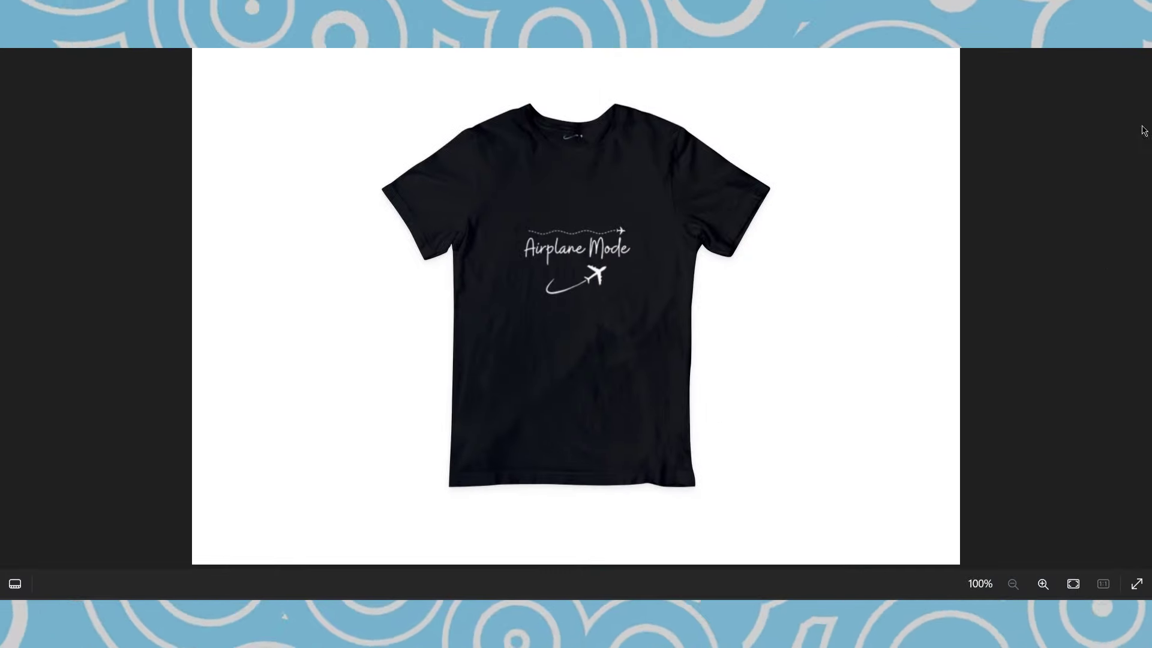
{"action": "key", "text": "alt+Tab"}
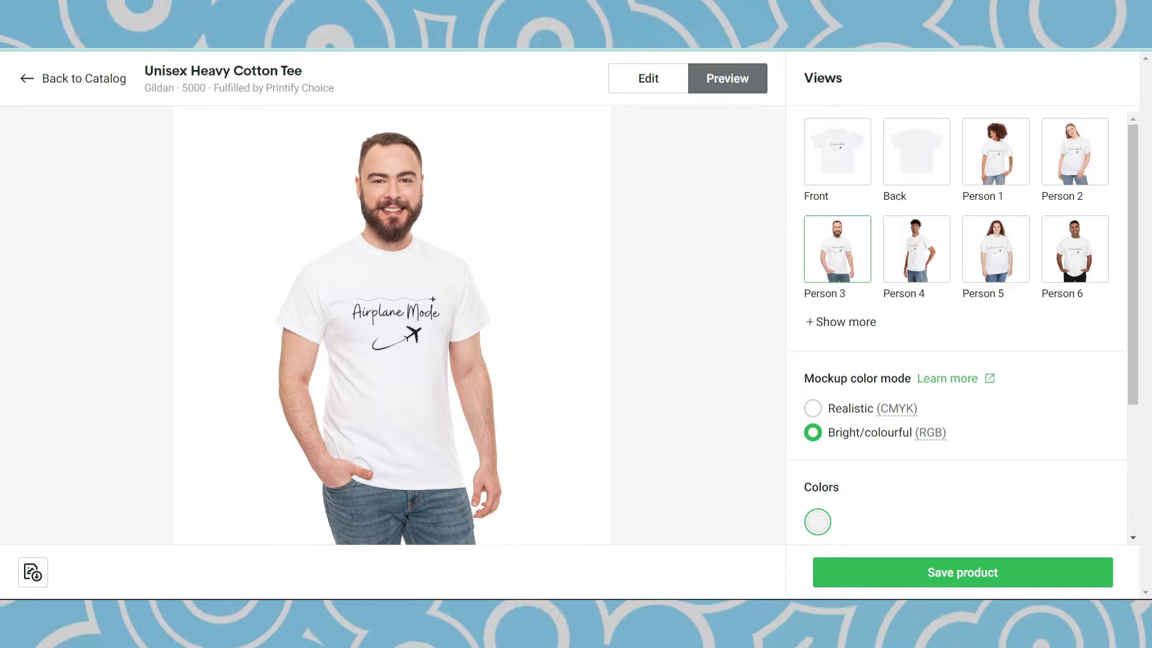
- Save the product and look over its mockup views and listing details
{"action": "left_click", "coordinate": [932, 587]}
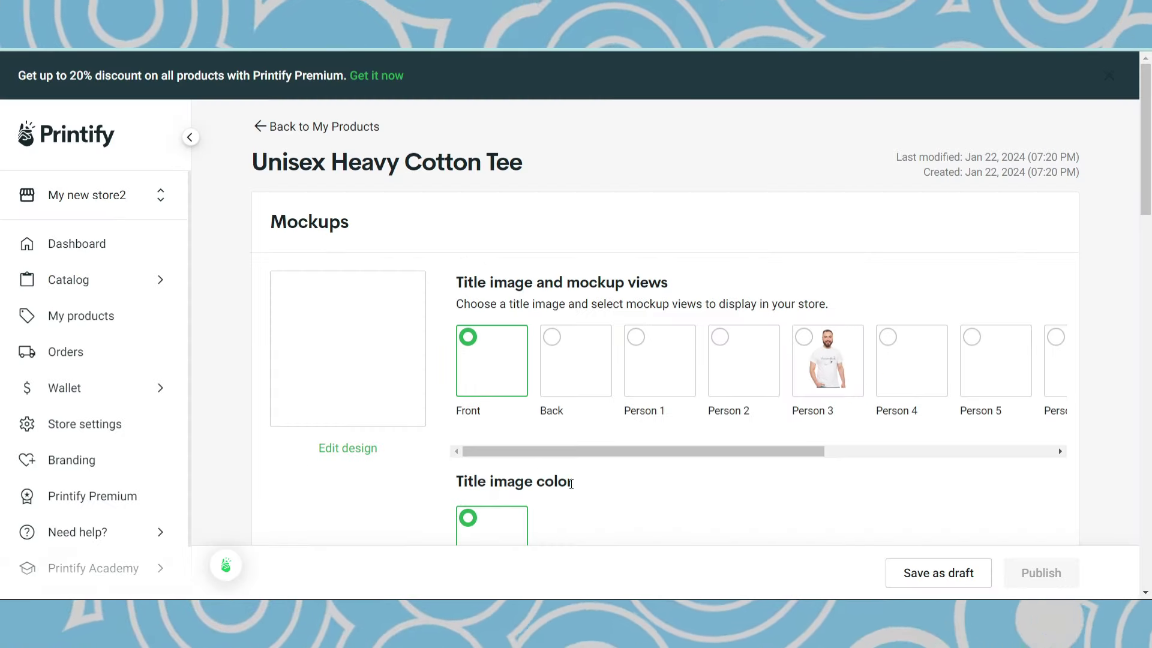
{"action": "scroll", "coordinate": [540, 432], "scroll_direction": "down", "scroll_amount": 1}
{"action": "scroll", "coordinate": [516, 390], "scroll_direction": "up", "scroll_amount": 1}
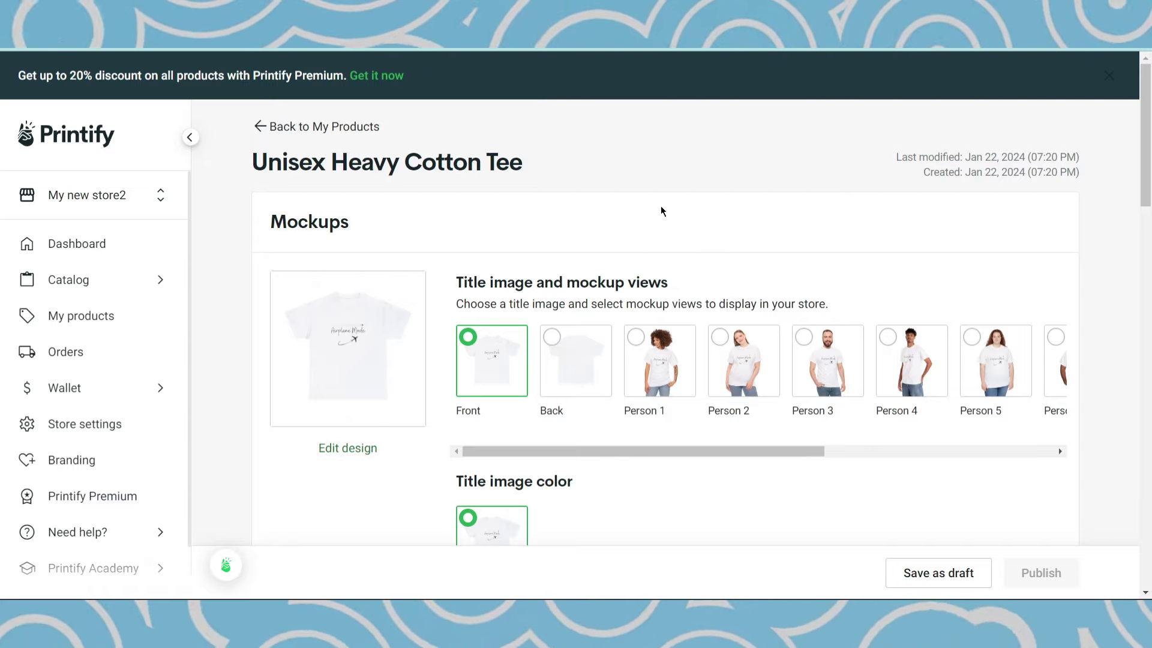
{"action": "scroll", "coordinate": [743, 210], "scroll_direction": "down", "scroll_amount": 5}
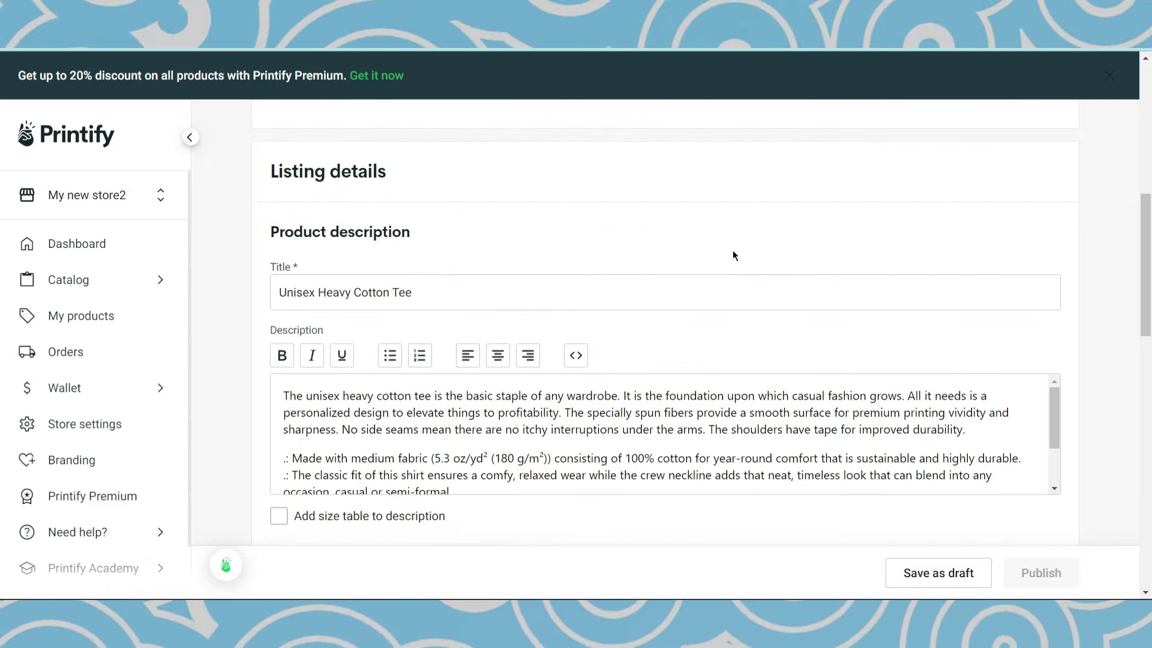
{"action": "scroll", "coordinate": [733, 257], "scroll_direction": "down", "scroll_amount": 3}
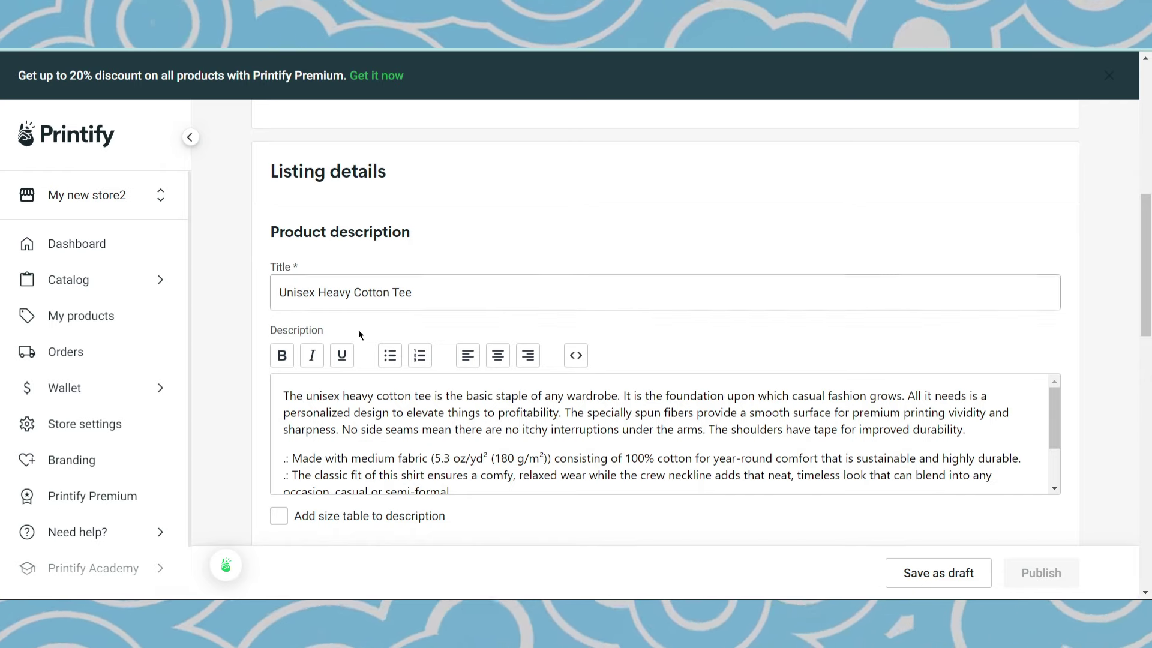
- Clear the product title in the listing details, look over the description, and return to the empty title field
{"action": "left_click_drag", "start_coordinate": [431, 299], "coordinate": [198, 308]}
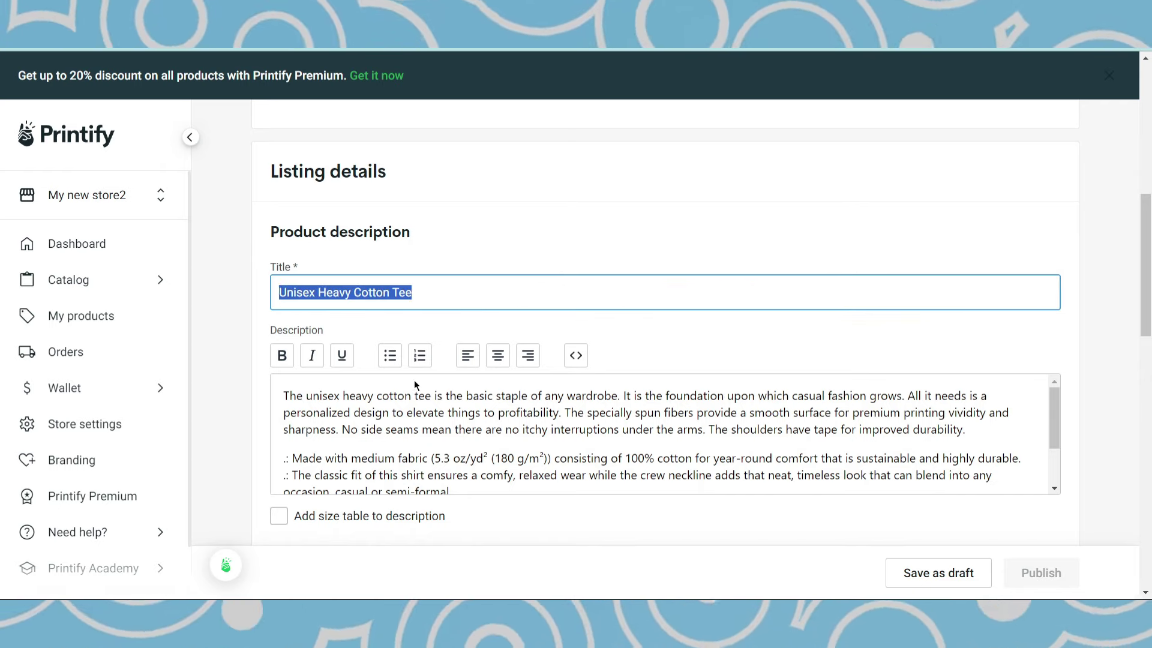
{"action": "key", "text": "BackSpace"}
{"action": "left_click", "coordinate": [445, 429]}
{"action": "scroll", "coordinate": [444, 430], "scroll_direction": "down", "scroll_amount": 2}
{"action": "scroll", "coordinate": [445, 429], "scroll_direction": "up", "scroll_amount": 2}
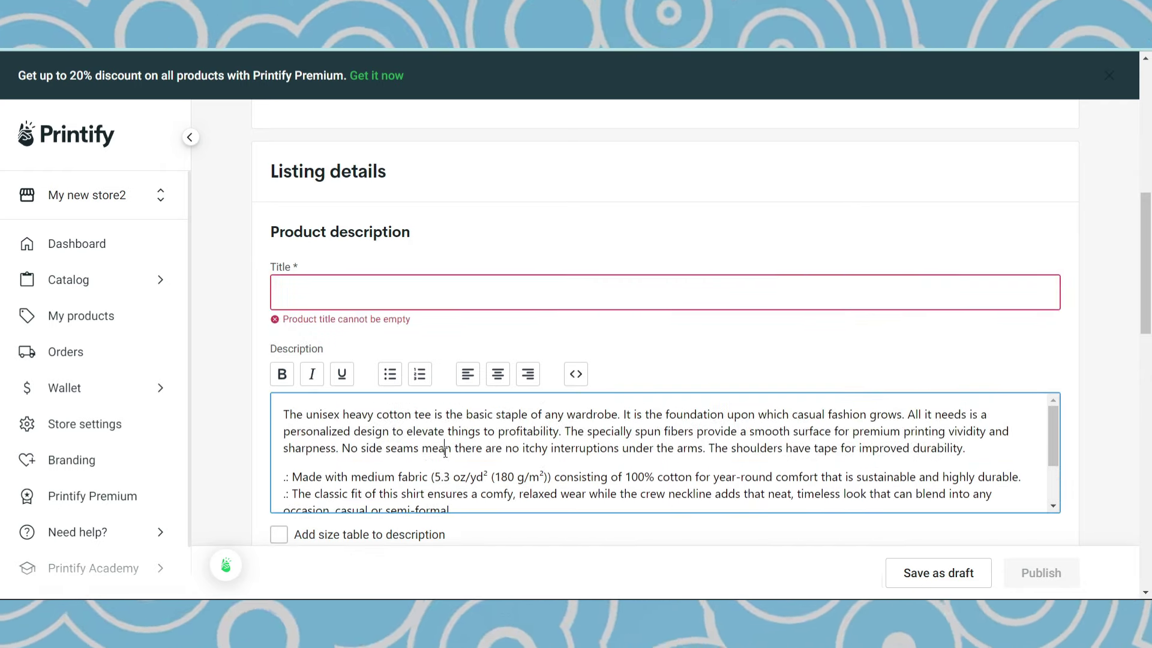
{"action": "left_click", "coordinate": [366, 299]}
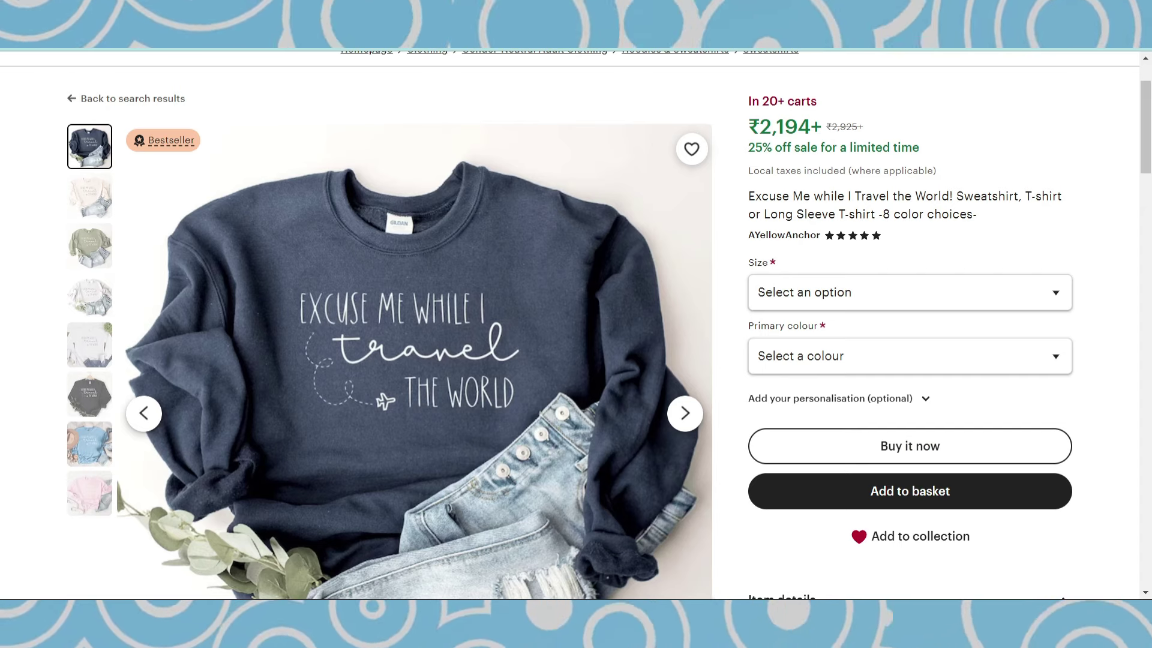
- Look through the Etsy travel sweatshirt listing and open the recommended Airplane Mode Sweatshirt by CreativeCustomWorld
{"action": "scroll", "coordinate": [608, 393], "scroll_direction": "down", "scroll_amount": 10}
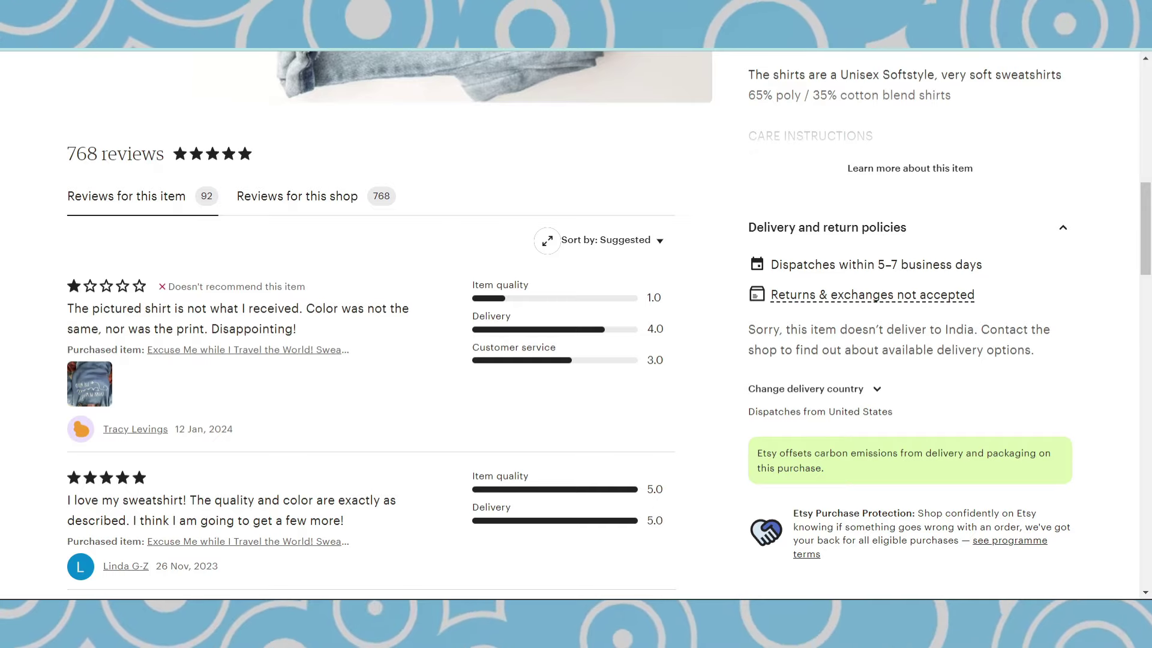
{"action": "scroll", "coordinate": [607, 393], "scroll_direction": "up", "scroll_amount": 12}
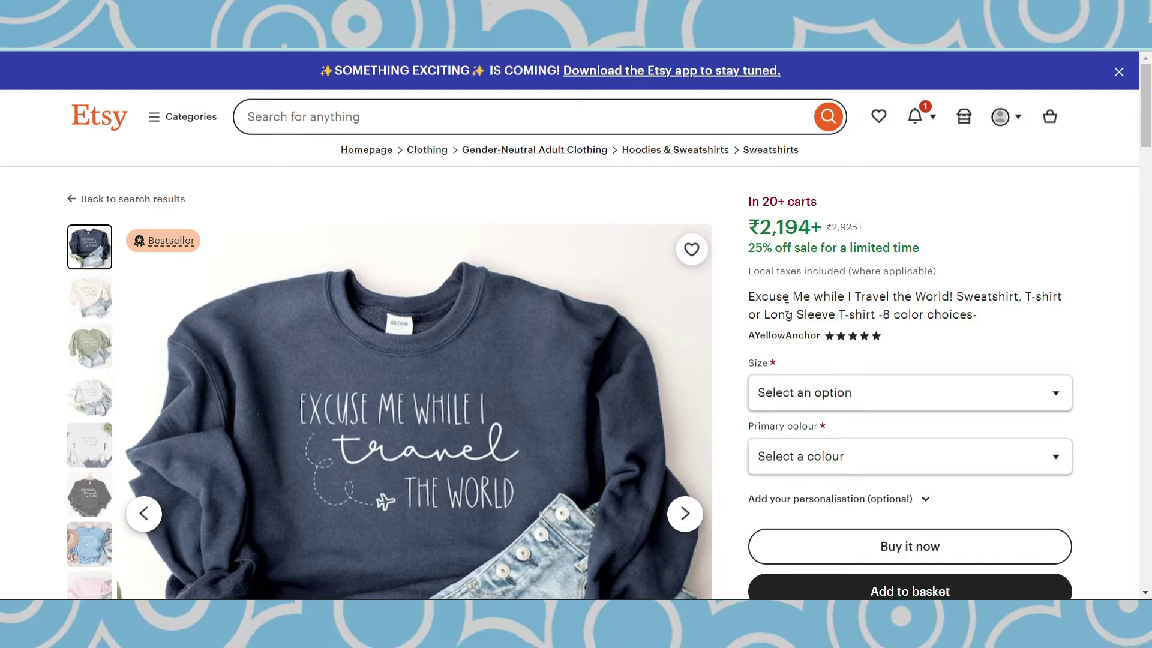
{"action": "scroll", "coordinate": [774, 301], "scroll_direction": "down", "scroll_amount": 15}
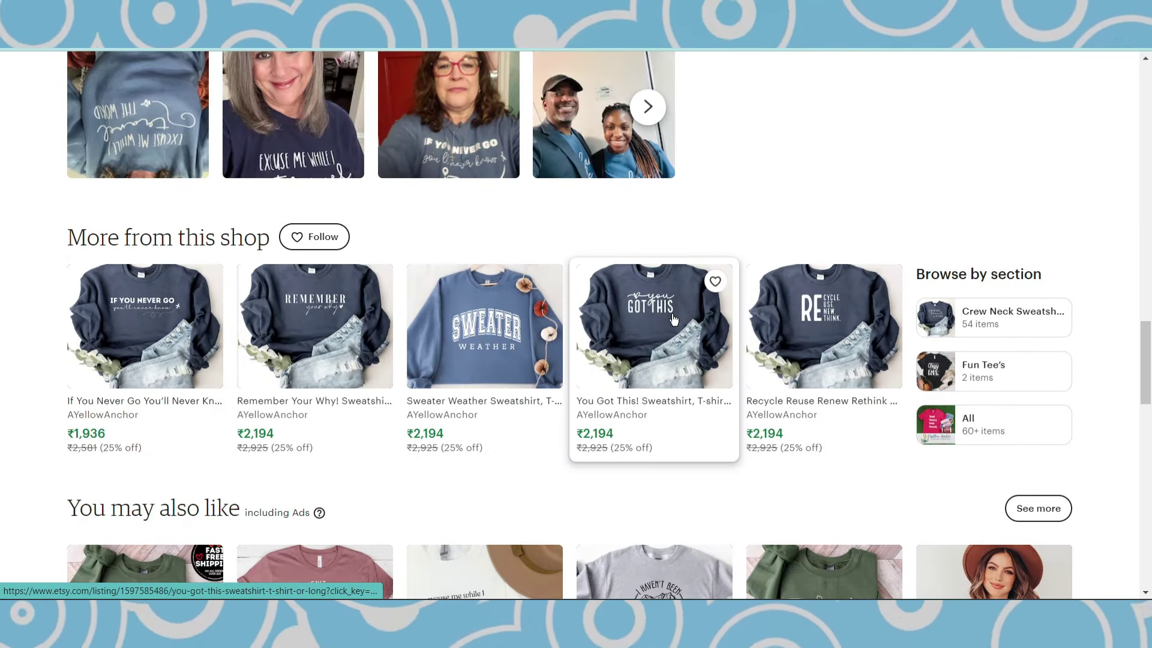
{"action": "scroll", "coordinate": [664, 352], "scroll_direction": "down", "scroll_amount": 5}
{"action": "scroll", "coordinate": [797, 318], "scroll_direction": "down", "scroll_amount": 2}
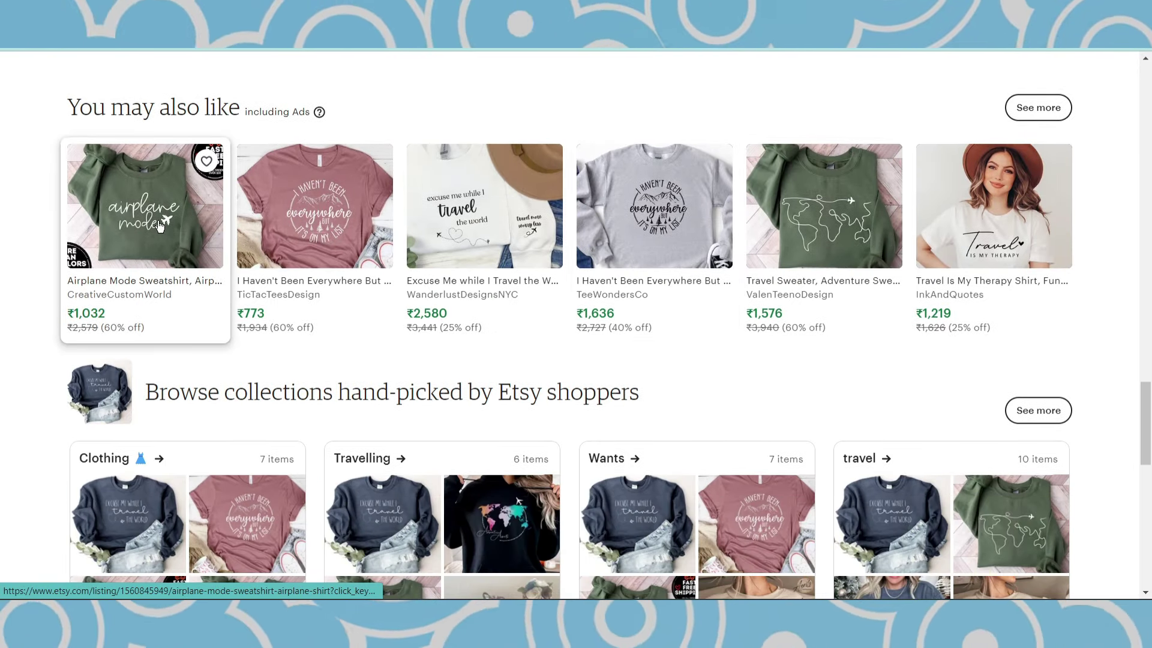
{"action": "left_click", "coordinate": [159, 225]}
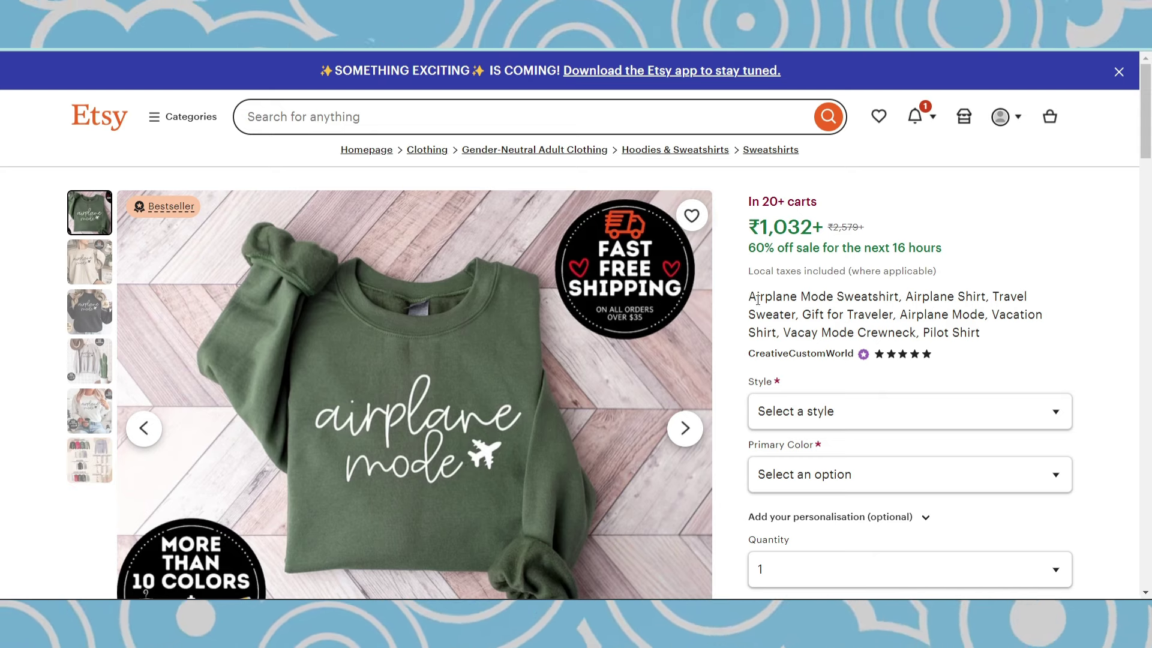
- Set the product title to "Airplane Tshirt,travel thsirt,tee for tour, airplane mode, airplane design", using the Etsy sweatshirt listing's title as reference
{"action": "key", "text": "ctrl+Tab"}
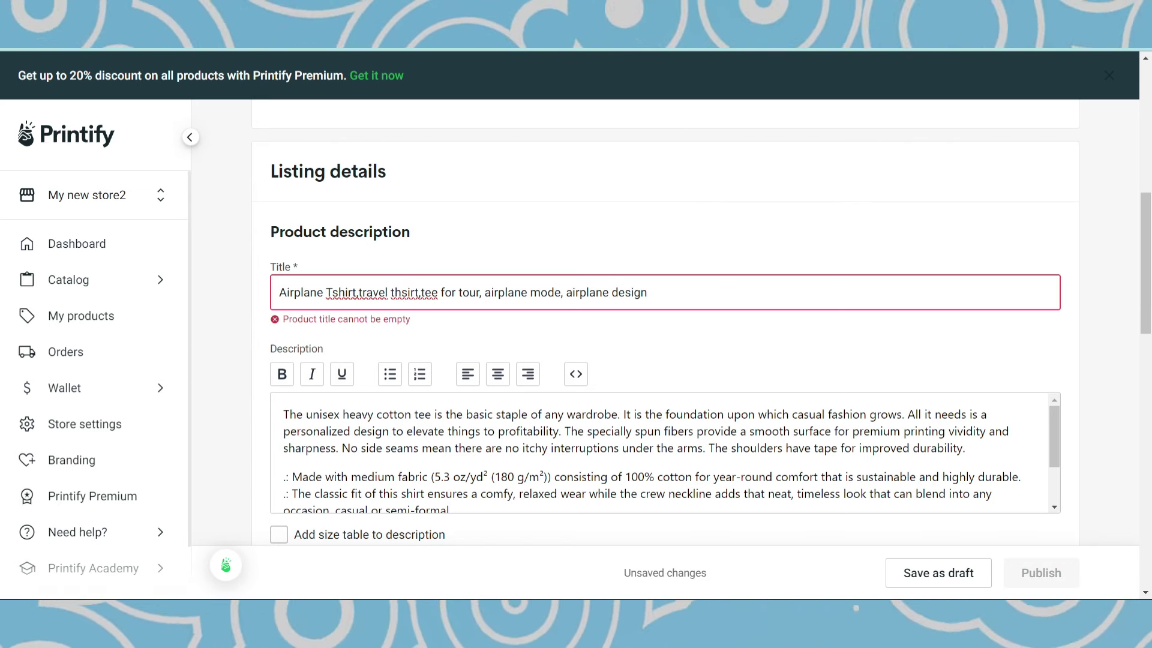
{"action": "key", "text": "ctrl+Tab"}
{"action": "left_click_drag", "start_coordinate": [751, 315], "coordinate": [817, 326]}
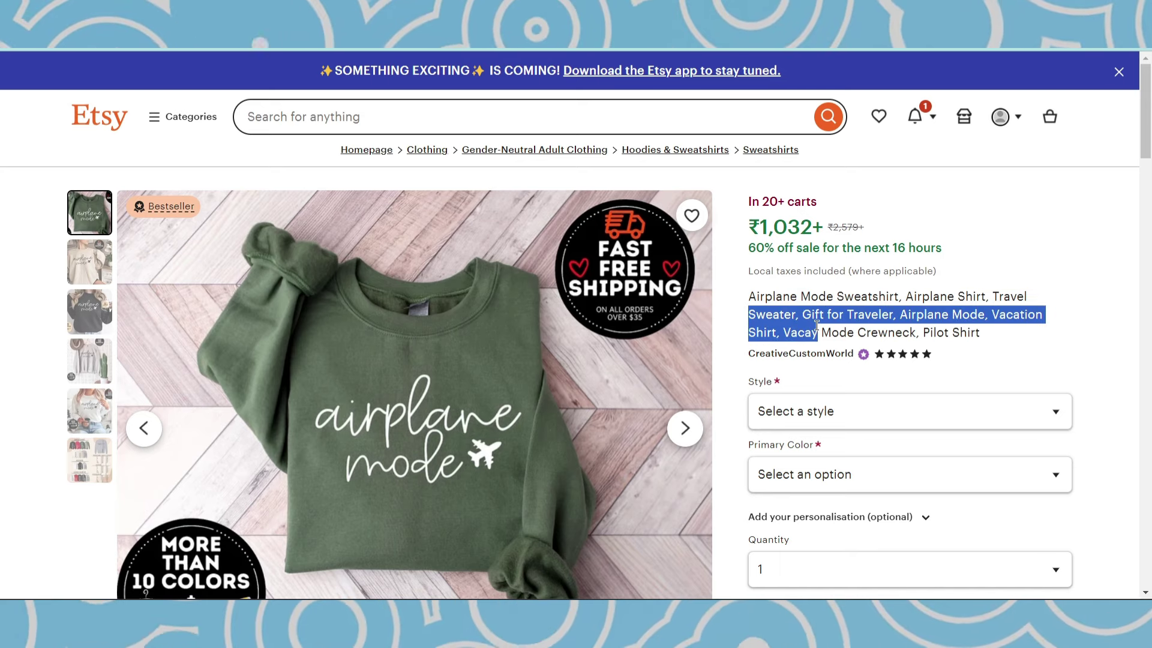
{"action": "key", "text": "ctrl+Tab"}
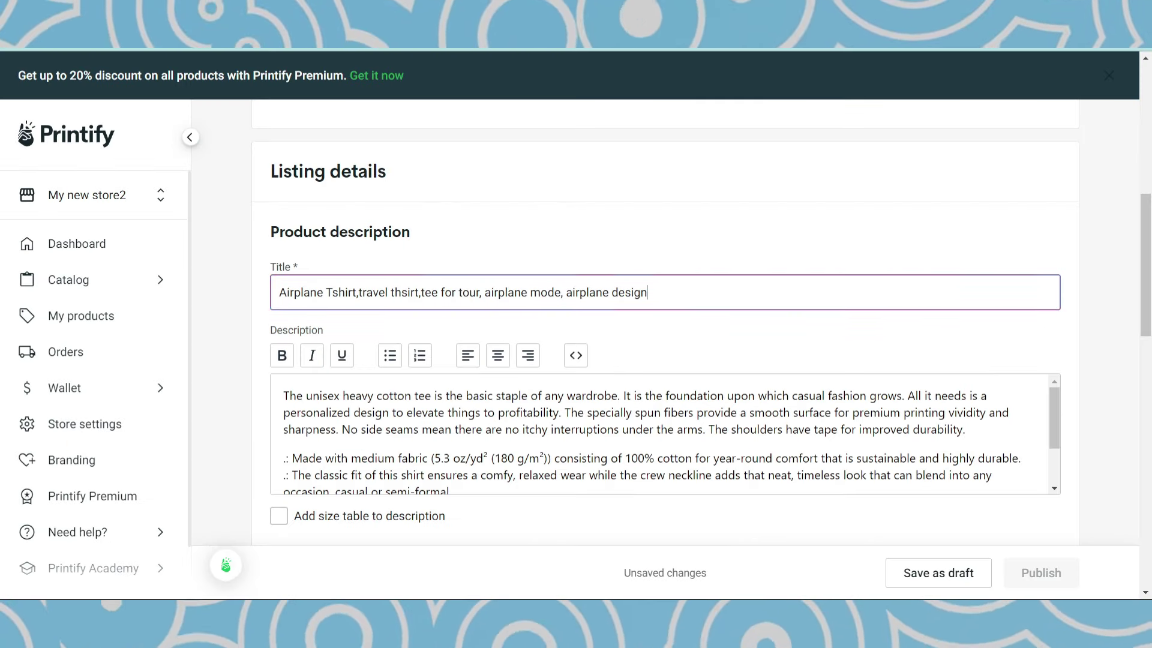
- Copy the product title into a new first line at the start of the description
{"action": "triple_click", "coordinate": [665, 302]}
{"action": "key", "text": "ctrl+c"}
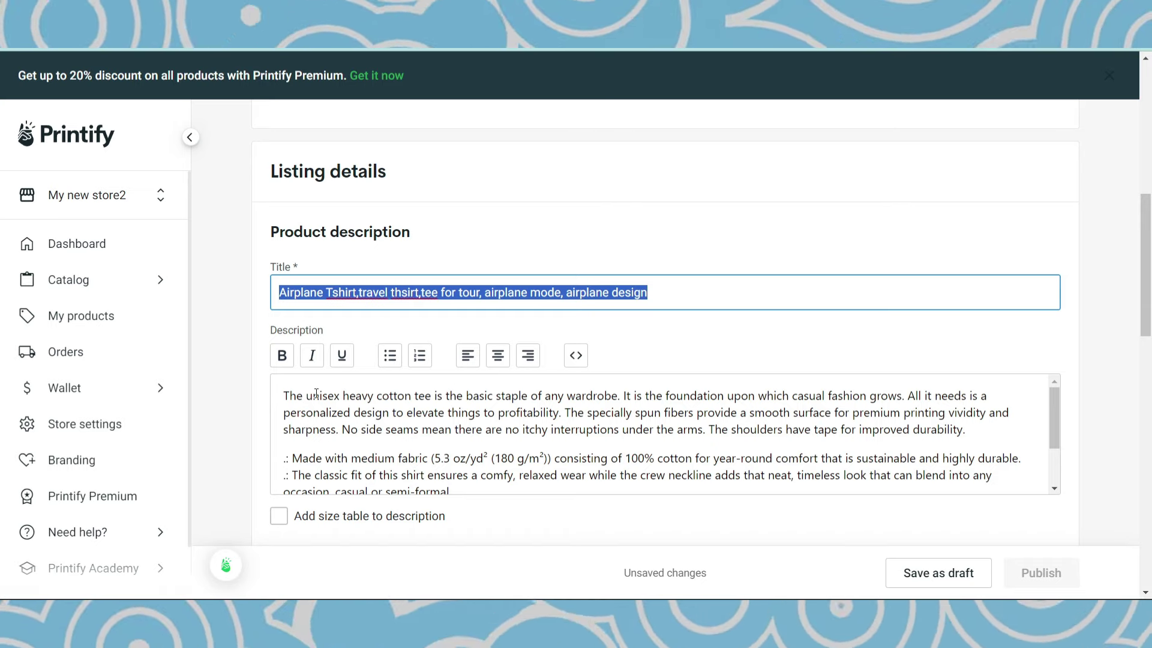
{"action": "left_click", "coordinate": [283, 392]}
{"action": "key", "text": "Return"}
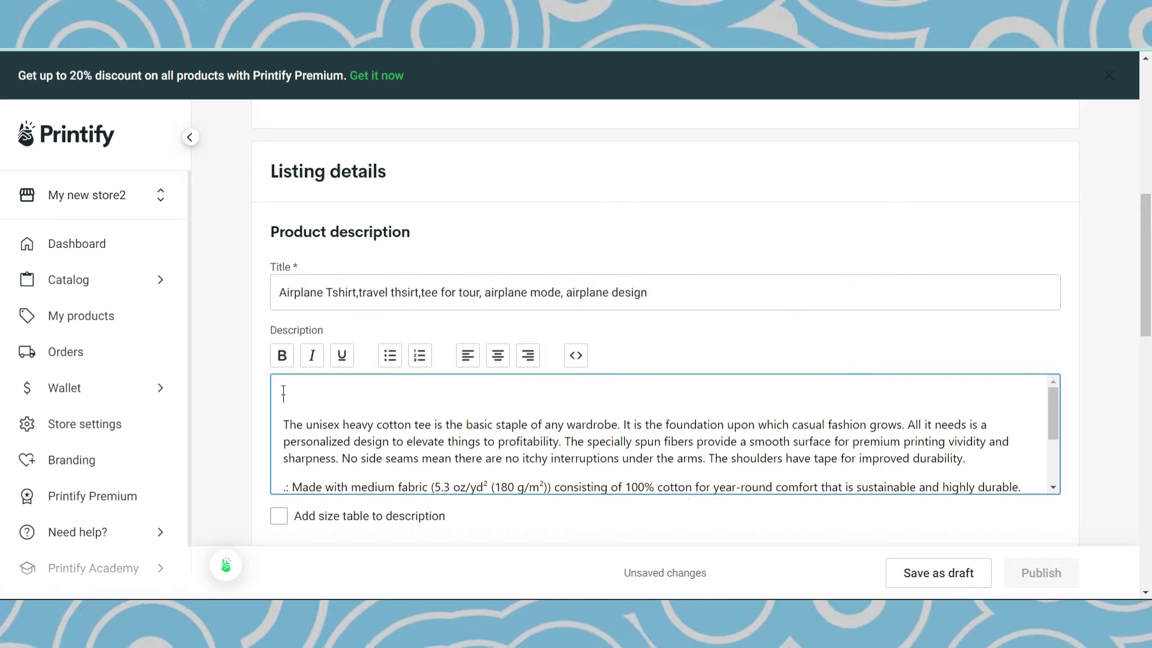
{"action": "key", "text": "ctrl+v"}
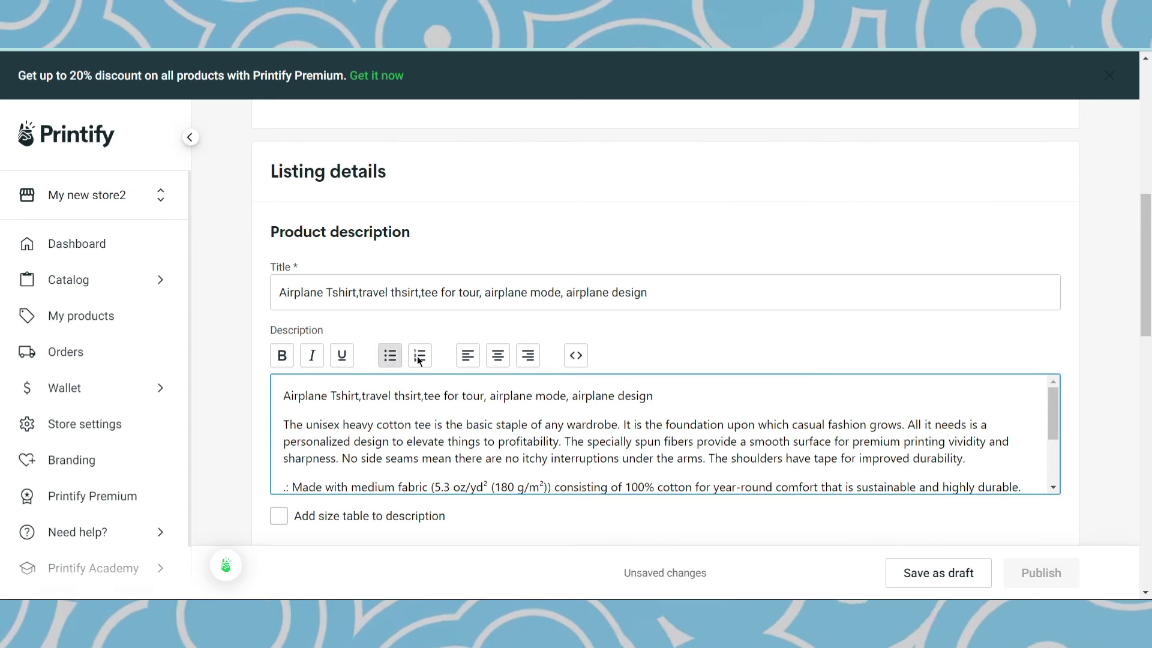
- Cut all the default description text below the title line
{"action": "scroll", "coordinate": [662, 332], "scroll_direction": "down", "scroll_amount": 3}
{"action": "scroll", "coordinate": [714, 275], "scroll_direction": "down", "scroll_amount": 3}
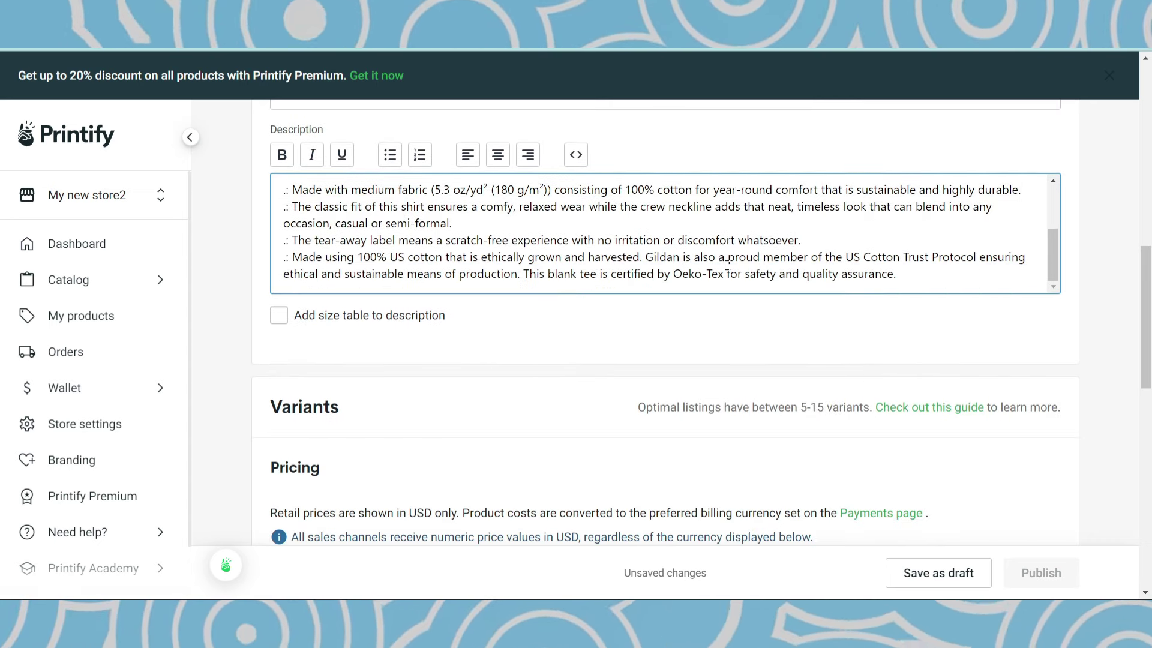
{"action": "left_click_drag", "start_coordinate": [927, 280], "coordinate": [285, 224]}
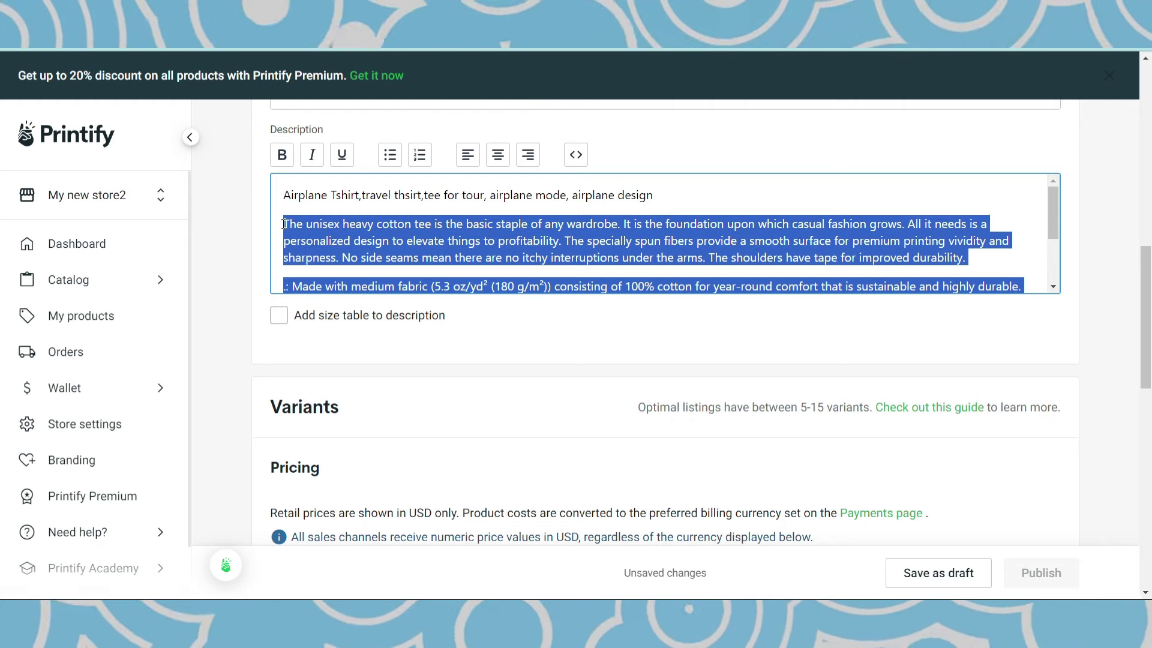
{"action": "key", "text": "BackSpace"}
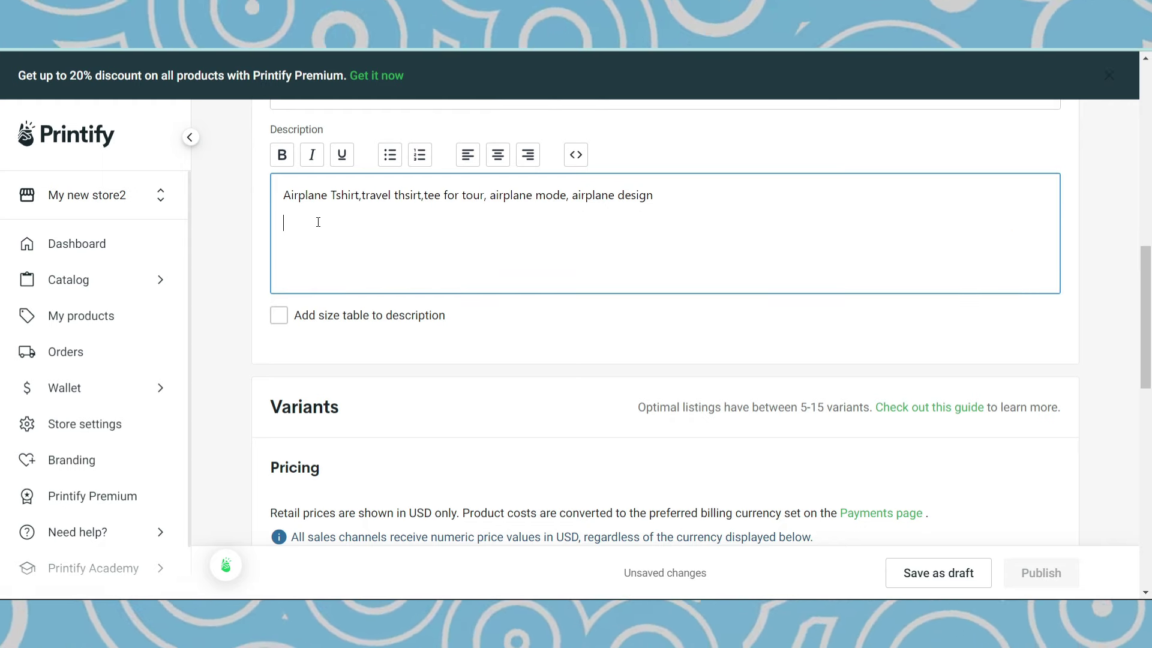
- Switch to ChatGPT and submit the cut description text followed by the request "improvae" on a separate line
{"action": "key", "text": "alt+Tab"}
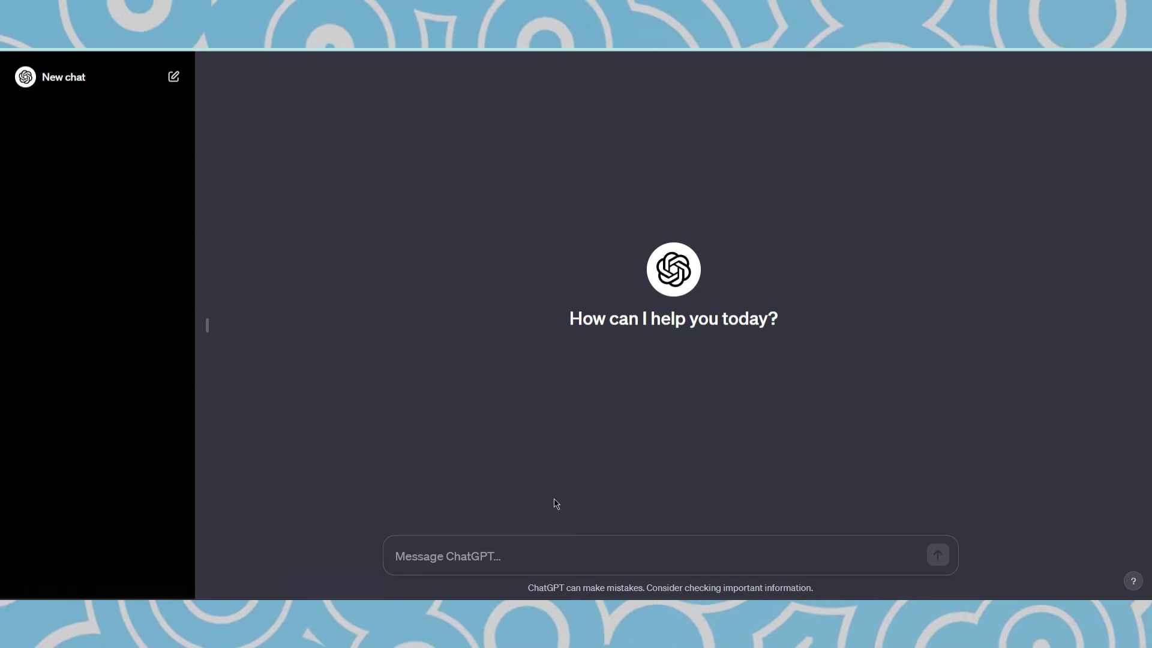
{"action": "key", "text": "ctrl+v"}
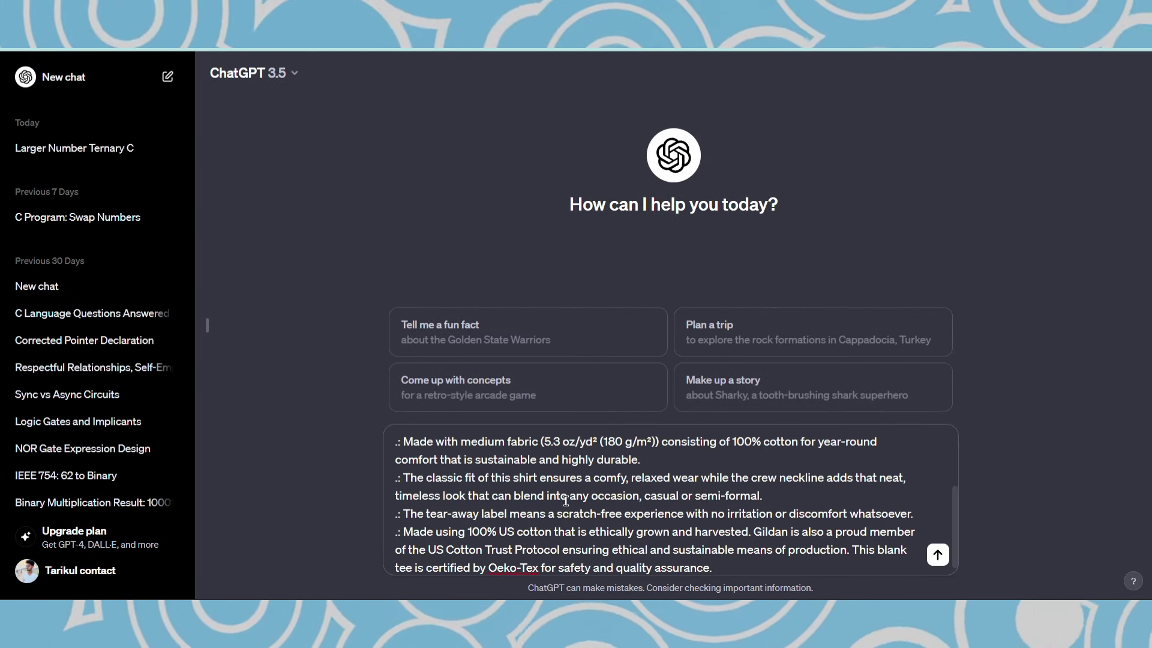
{"action": "key", "text": "shift+Return"}
{"action": "key", "text": "shift+Return"}
{"action": "type", "text": "improvae"}
{"action": "key", "text": "Return"}
- Read through ChatGPT's reply and copy its numbered suggestions, from comfort and versatility to the washing instructions
{"action": "scroll", "coordinate": [618, 268], "scroll_direction": "up", "scroll_amount": 1}
{"action": "scroll", "coordinate": [574, 195], "scroll_direction": "down", "scroll_amount": 2}
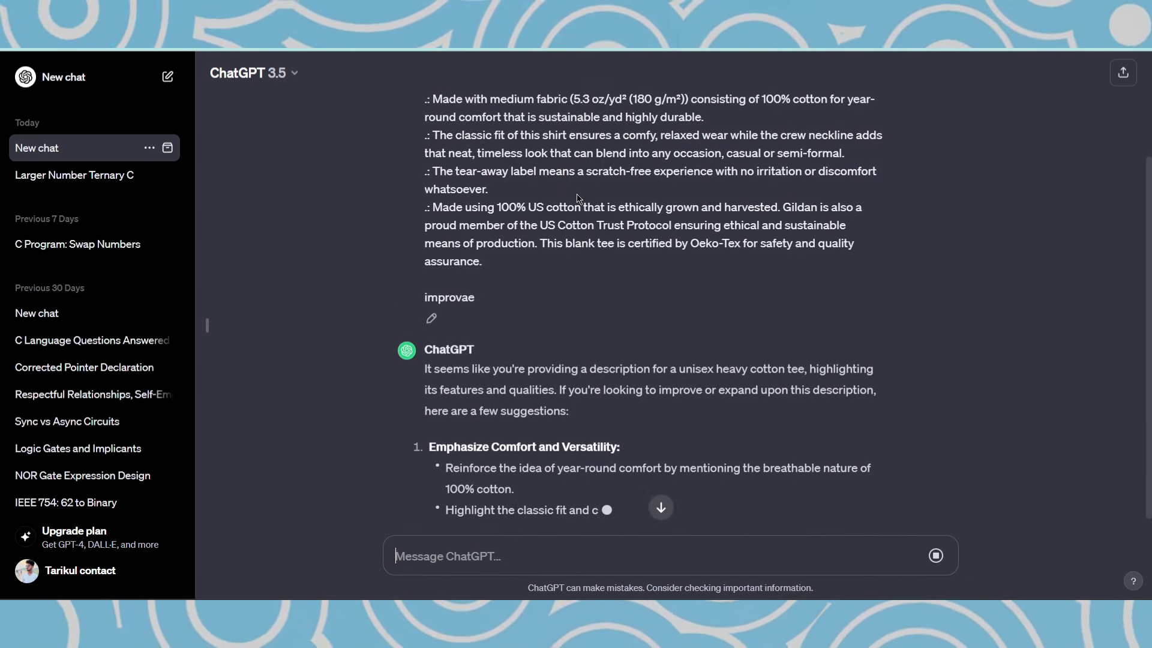
{"action": "scroll", "coordinate": [574, 195], "scroll_direction": "down", "scroll_amount": 2}
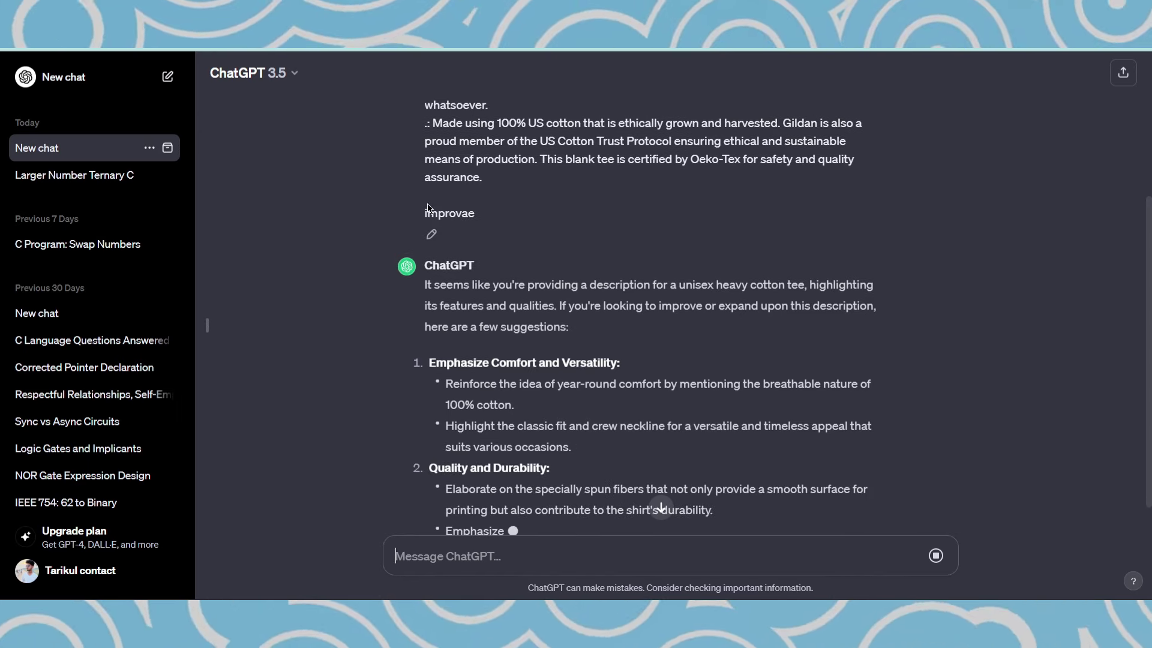
{"action": "scroll", "coordinate": [534, 275], "scroll_direction": "down", "scroll_amount": 2}
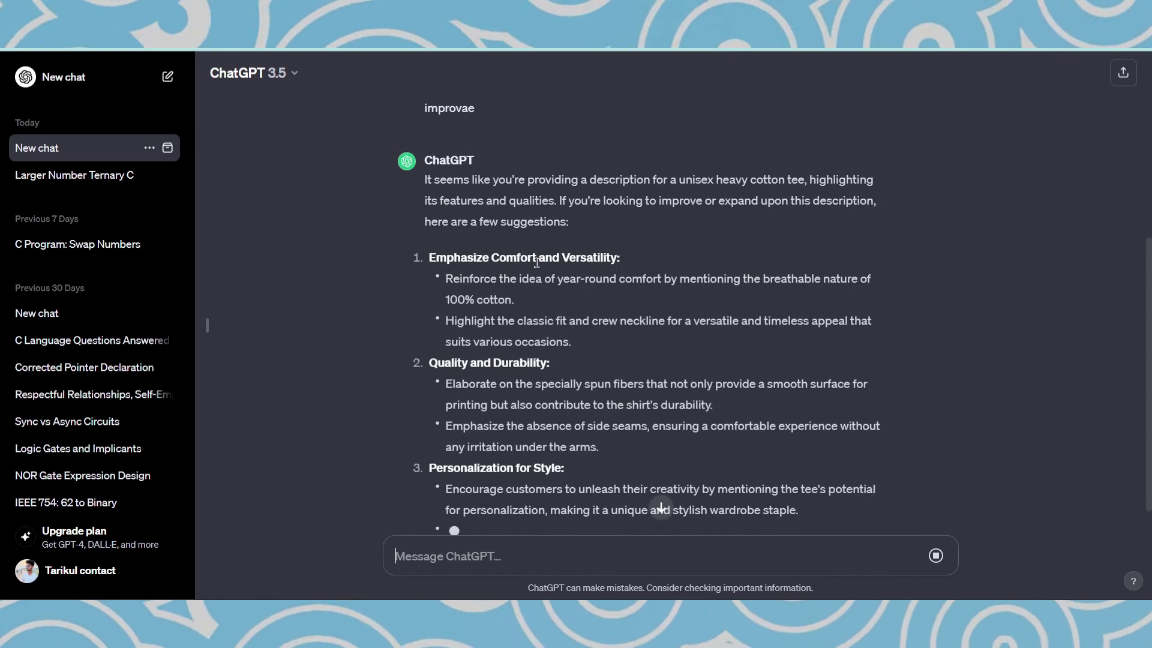
{"action": "scroll", "coordinate": [595, 310], "scroll_direction": "down", "scroll_amount": 3}
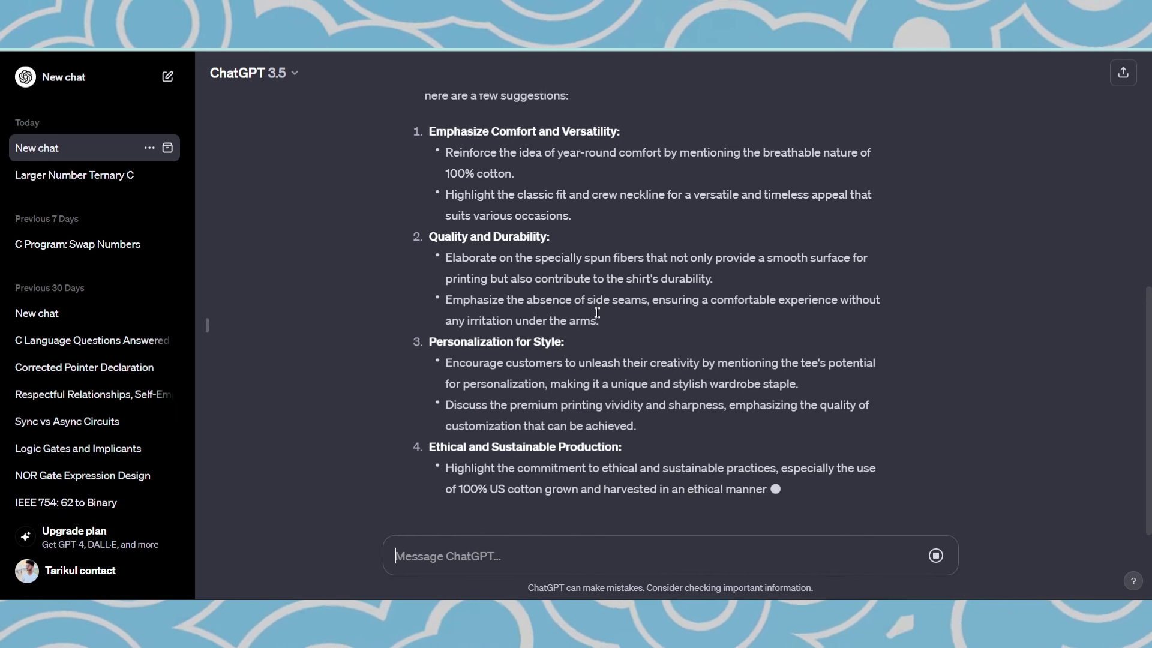
{"action": "left_click_drag", "start_coordinate": [599, 318], "coordinate": [611, 418]}
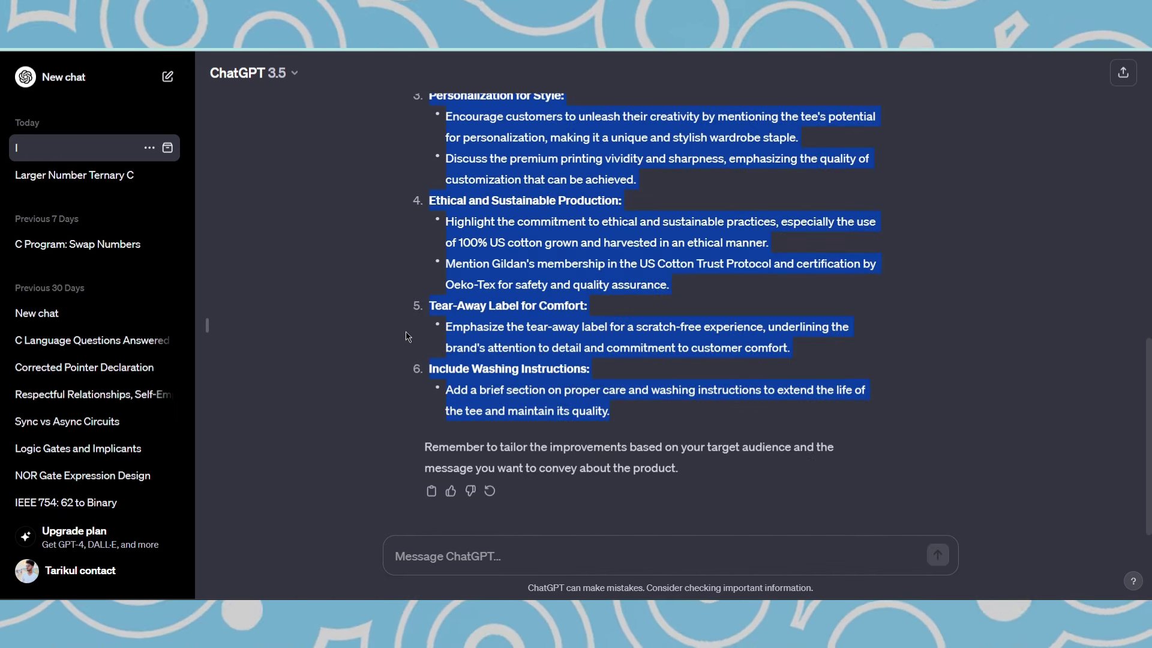
{"action": "left_click_drag", "start_coordinate": [374, 299], "coordinate": [425, 191]}
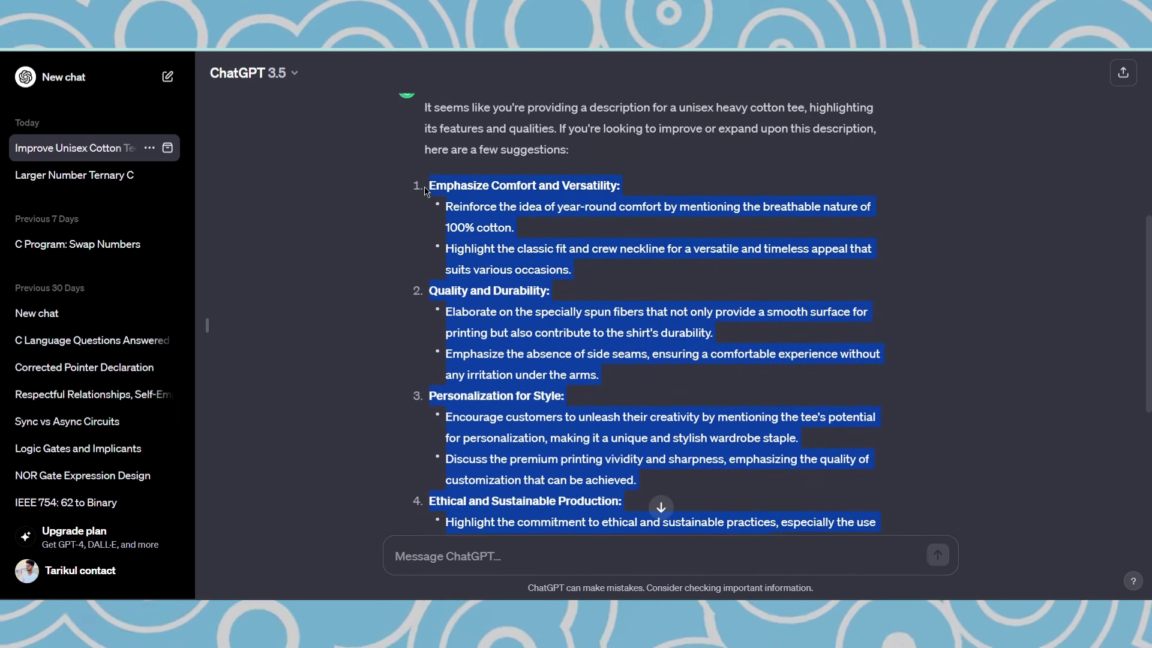
{"action": "key", "text": "ctrl+c"}
- Return to the Printify listing and paste the copied suggestions below the description's title line as plain text, undoing the formatted paste
{"action": "key", "text": "alt+Tab"}
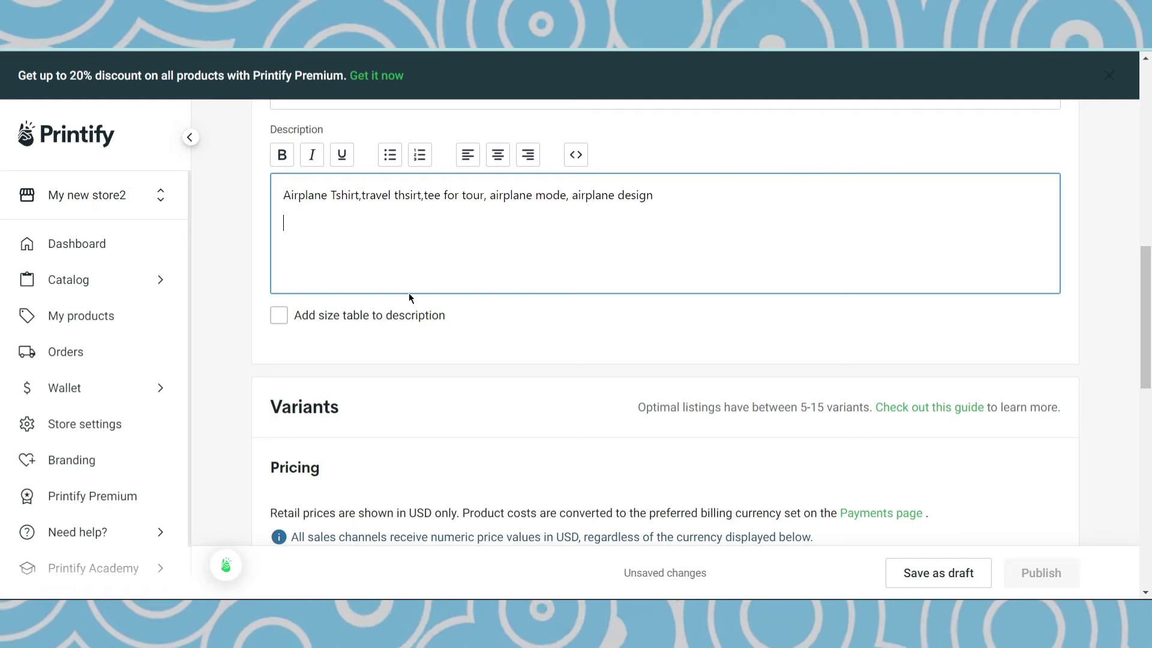
{"action": "key", "text": "ctrl+v"}
{"action": "scroll", "coordinate": [490, 224], "scroll_direction": "up", "scroll_amount": 2}
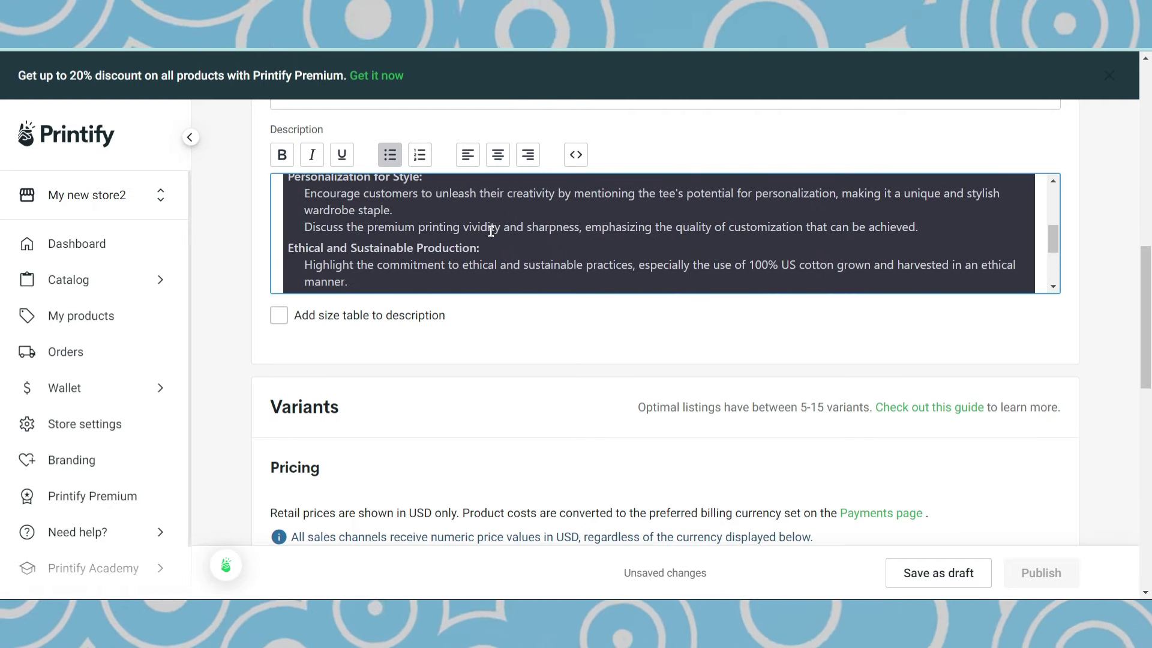
{"action": "key", "text": "ctrl+z"}
{"action": "key", "text": "ctrl+shift+v"}
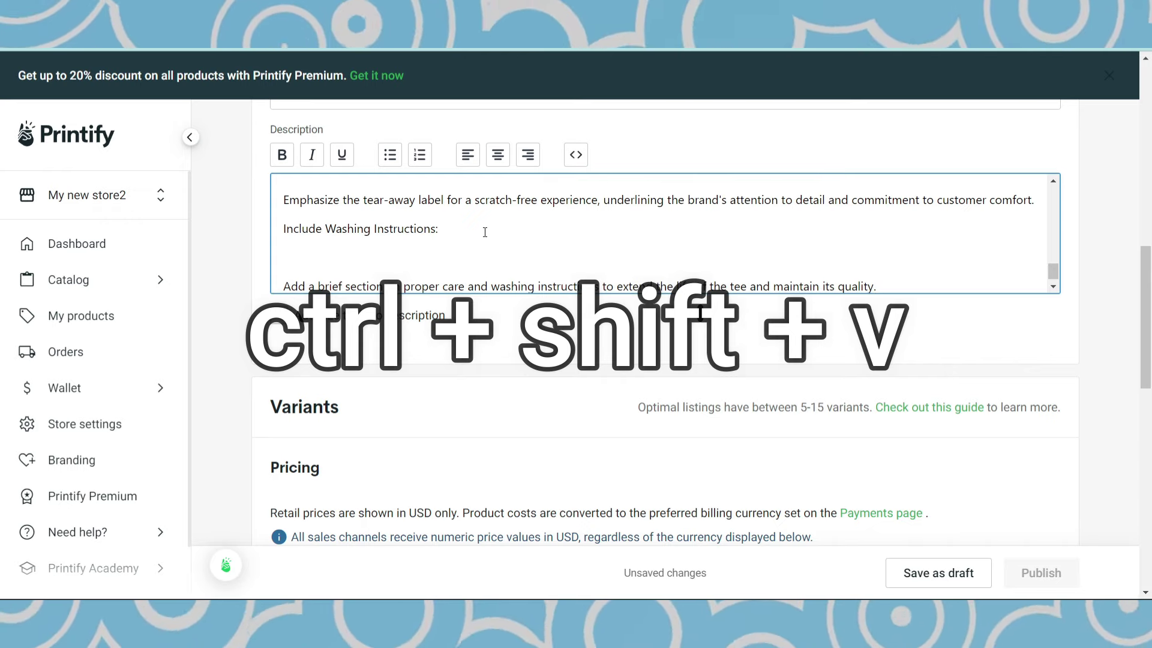
- Hide the pricing table tips and review the variants' retail prices and profits, expanding and collapsing the size S row
{"action": "scroll", "coordinate": [484, 233], "scroll_direction": "down", "scroll_amount": 10}
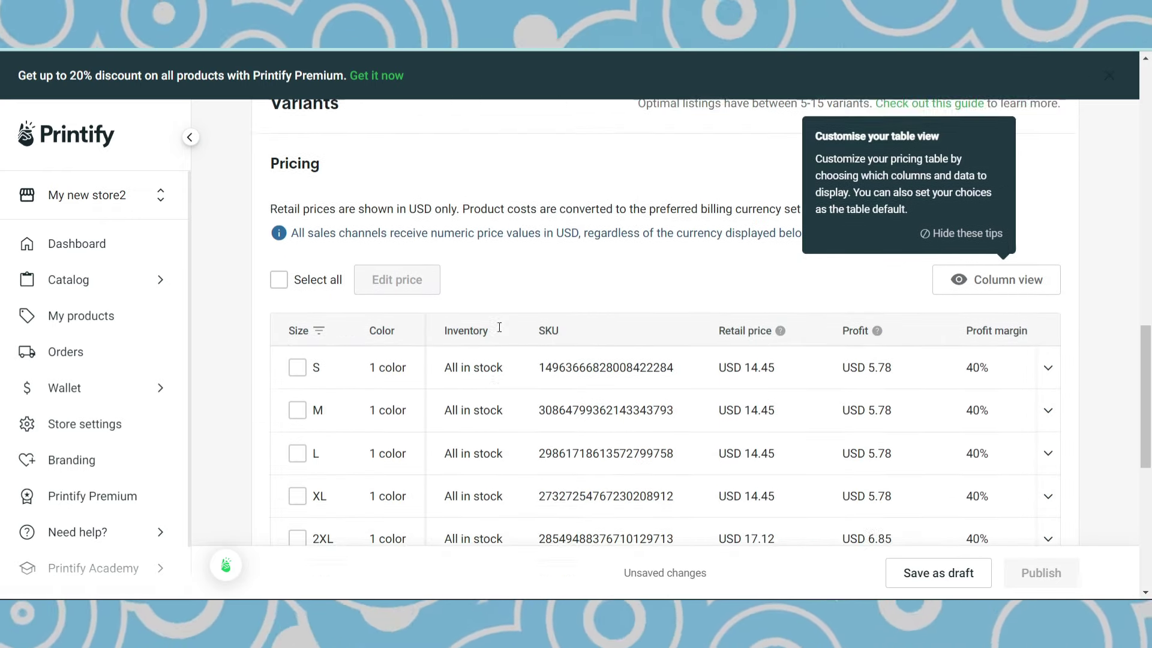
{"action": "scroll", "coordinate": [499, 327], "scroll_direction": "down", "scroll_amount": 2}
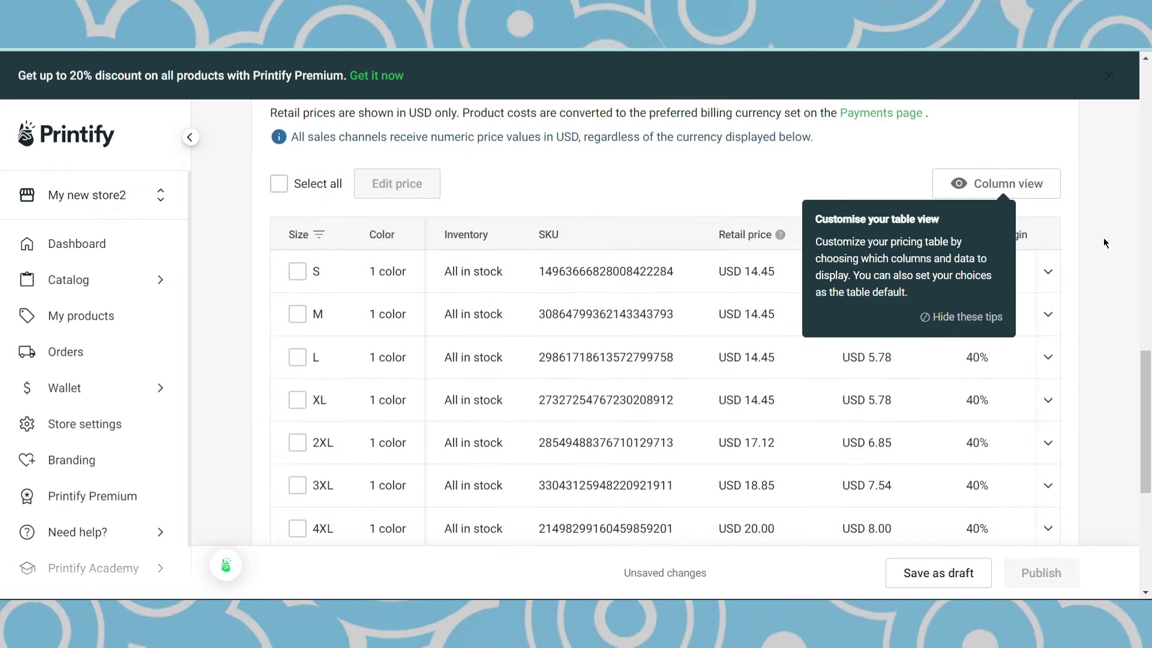
{"action": "left_click", "coordinate": [977, 318]}
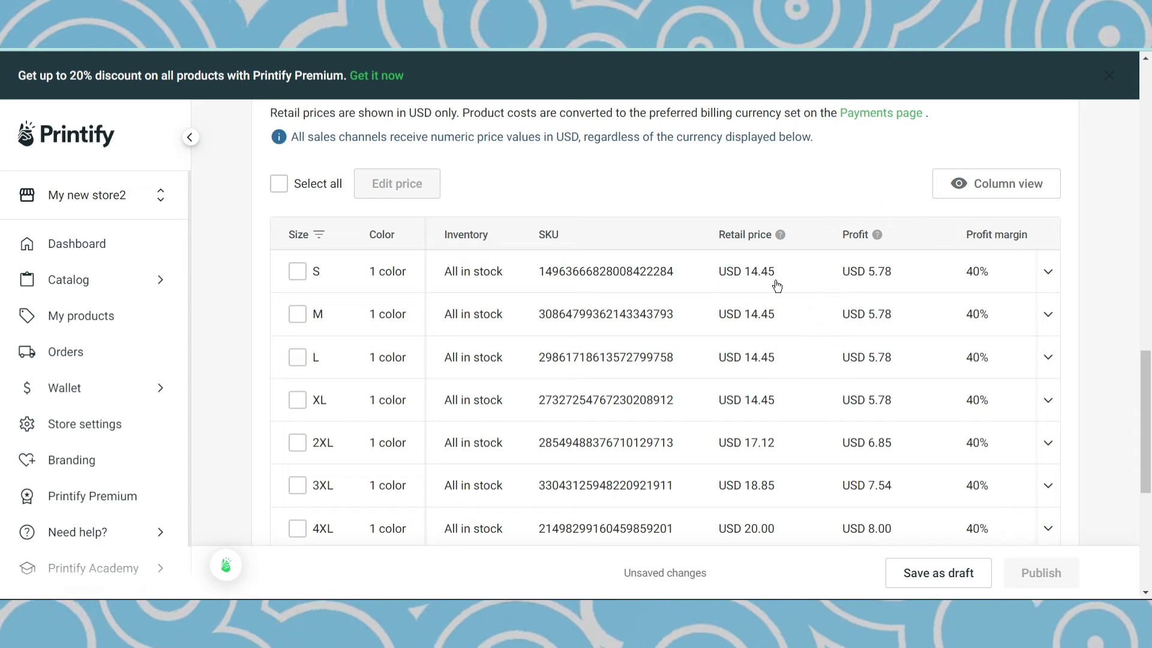
{"action": "left_click", "coordinate": [1049, 273]}
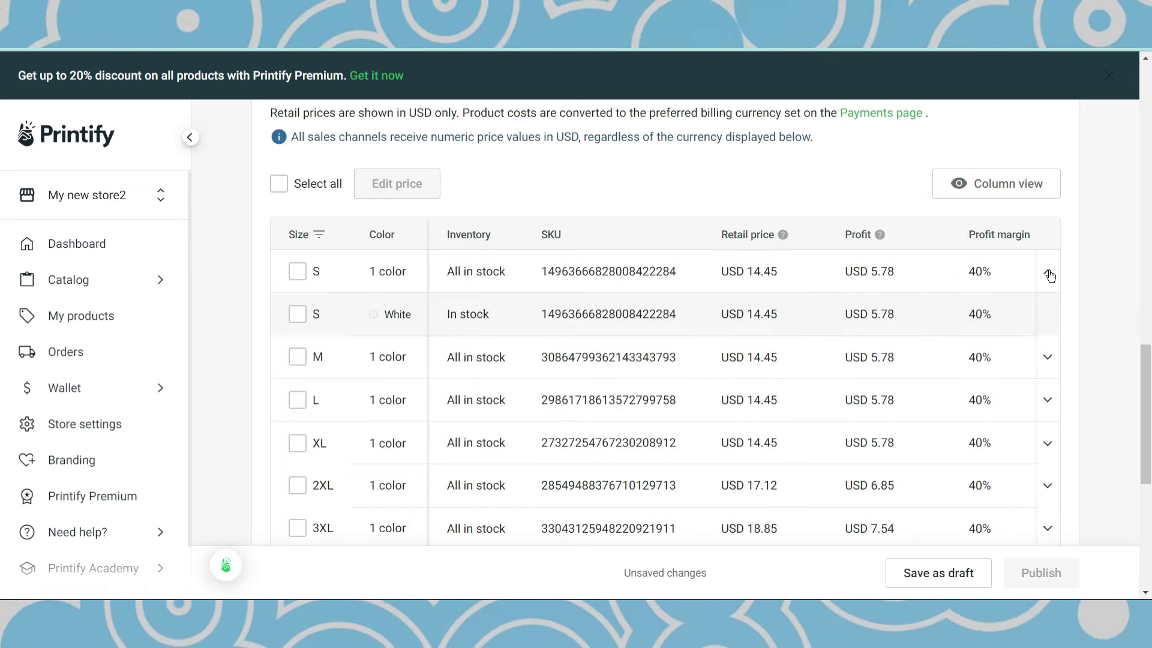
{"action": "left_click", "coordinate": [1045, 276]}
{"action": "left_click", "coordinate": [952, 276]}
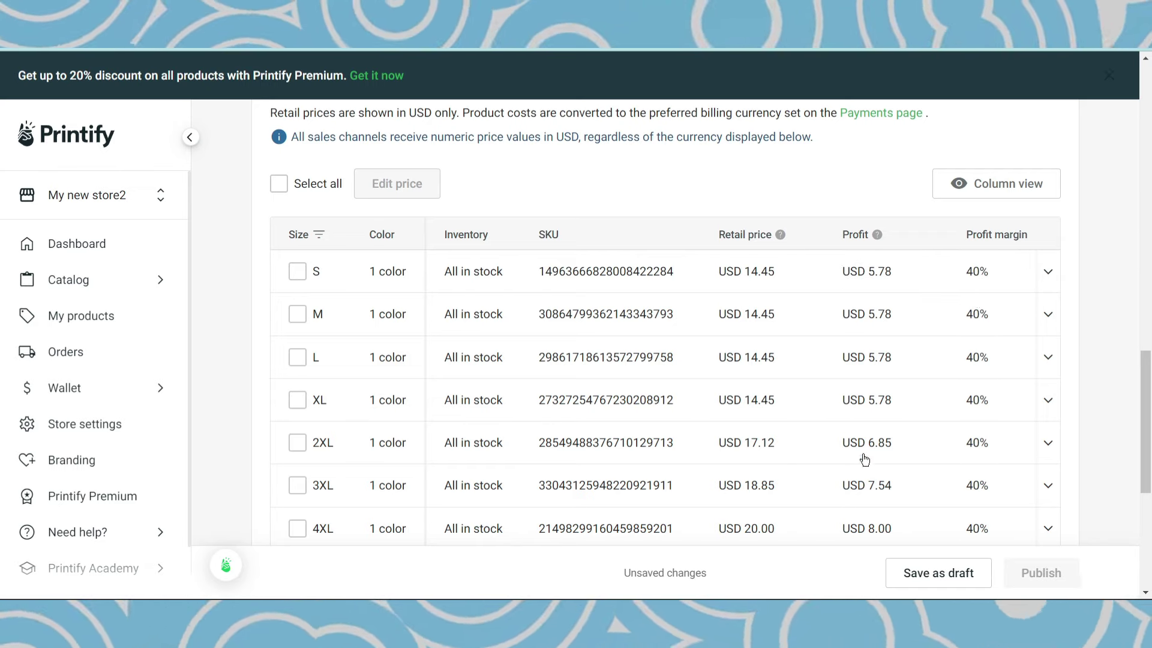
{"action": "scroll", "coordinate": [386, 304], "scroll_direction": "down", "scroll_amount": 3}
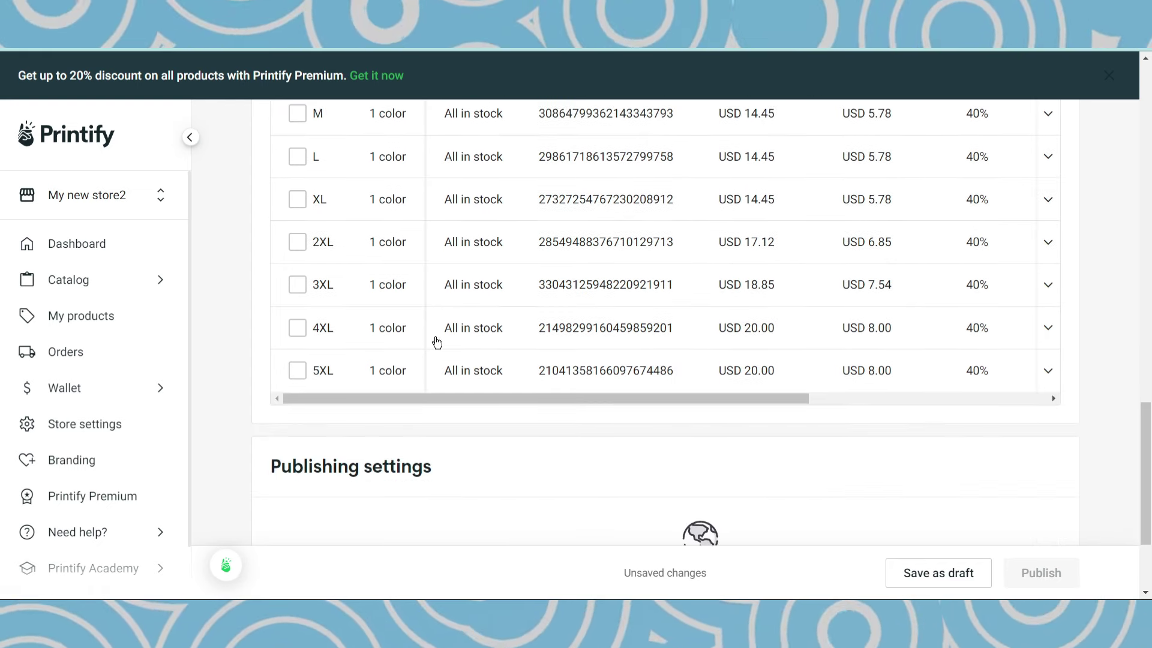
- Set the profit of the 2XL, 3XL, 4XL and 5XL variants to USD 50 and check the updated prices
{"action": "scroll", "coordinate": [443, 355], "scroll_direction": "up", "scroll_amount": 2}
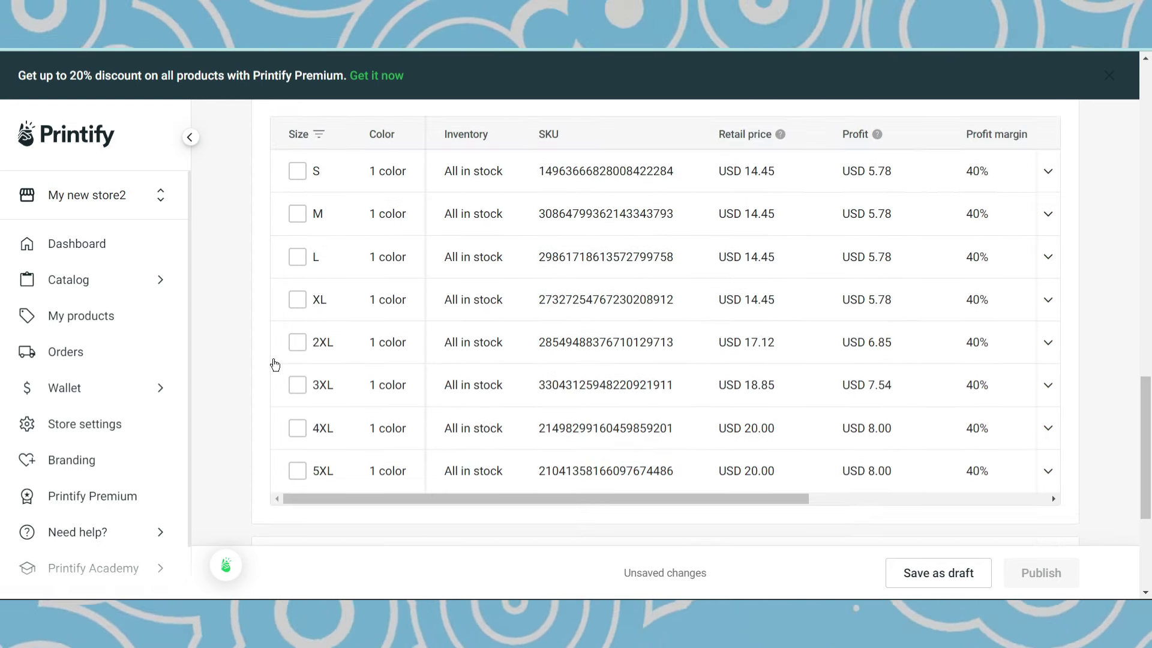
{"action": "left_click", "coordinate": [295, 388]}
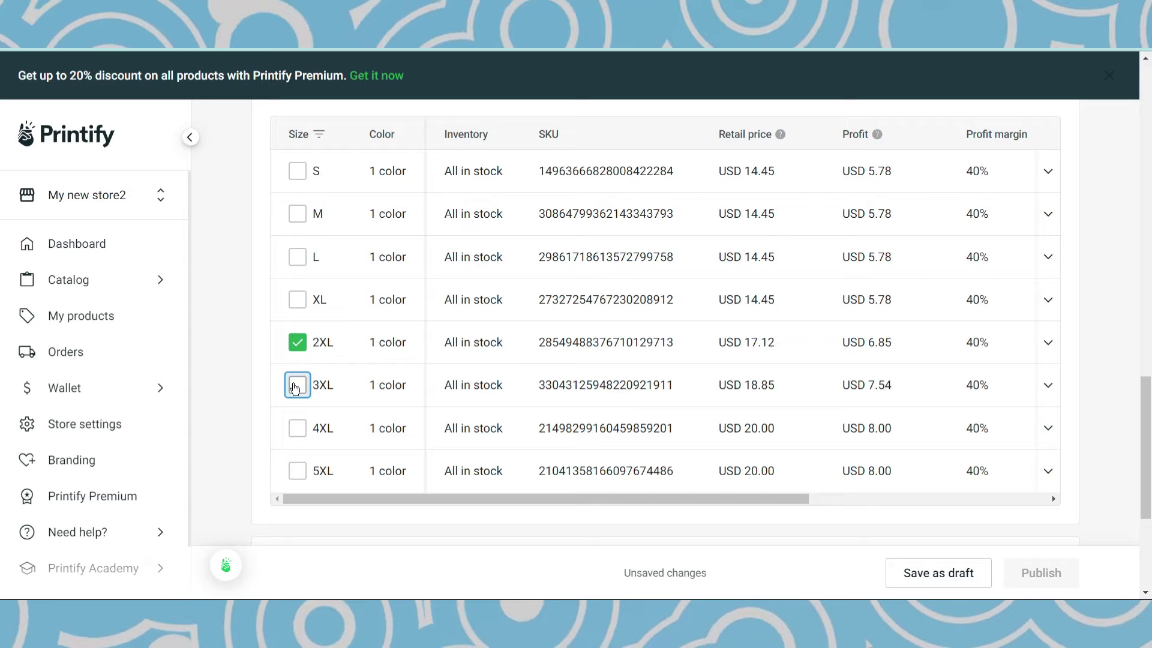
{"action": "left_click", "coordinate": [296, 430]}
{"action": "left_click", "coordinate": [299, 472]}
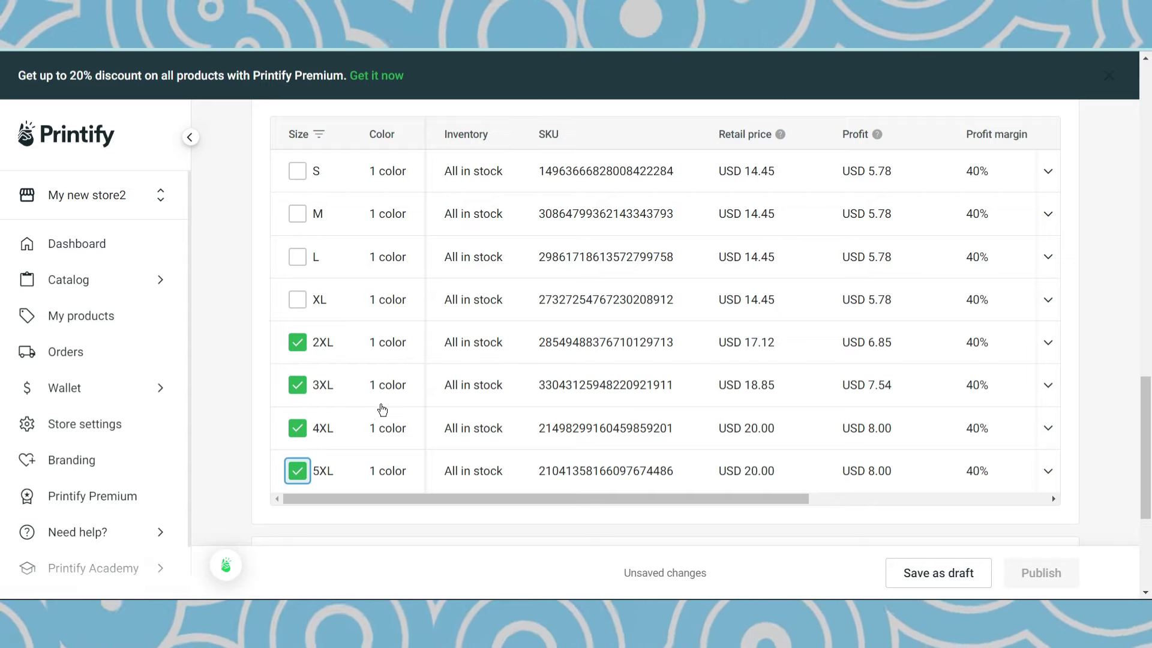
{"action": "scroll", "coordinate": [382, 410], "scroll_direction": "up", "scroll_amount": 3}
{"action": "left_click", "coordinate": [423, 285]}
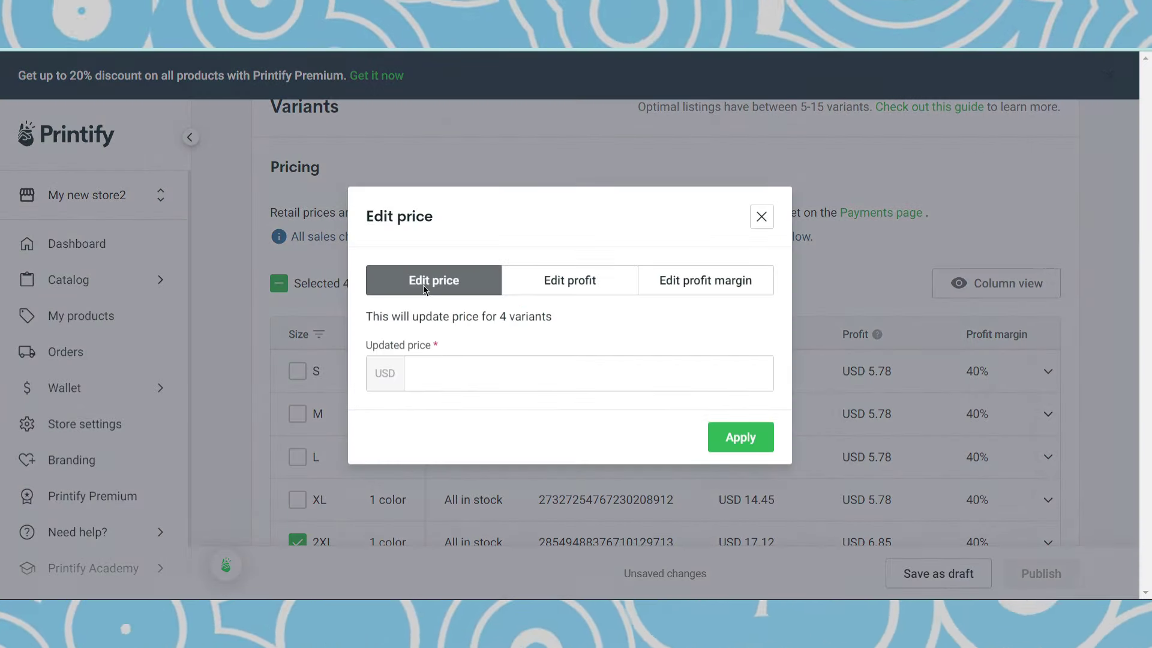
{"action": "left_click", "coordinate": [553, 278]}
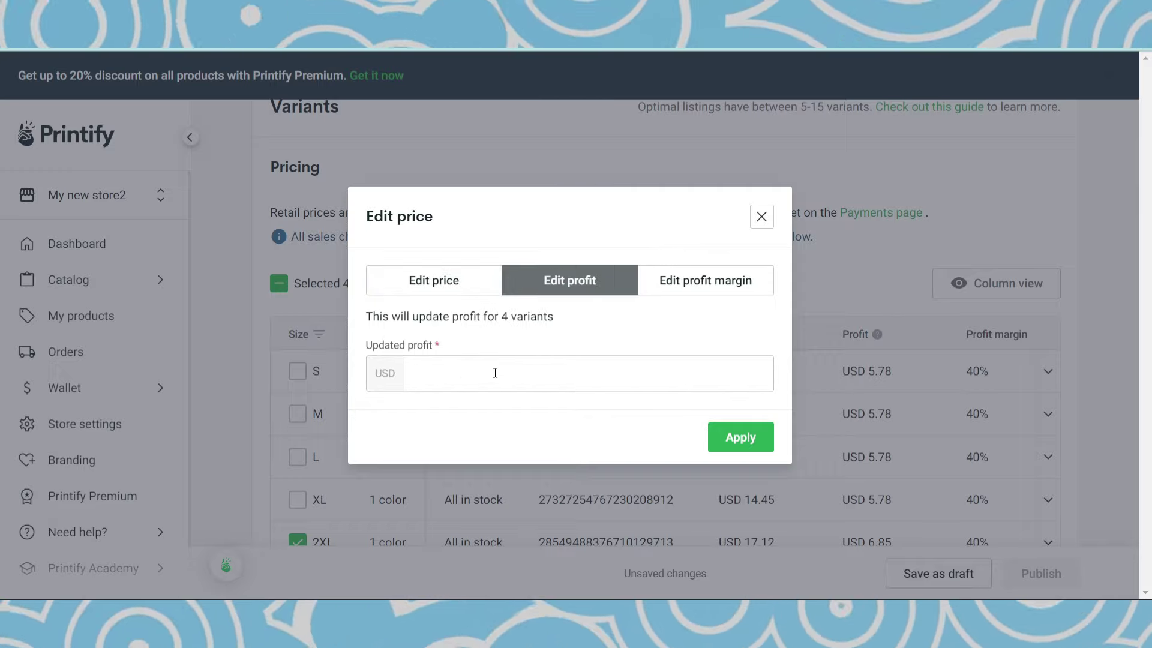
{"action": "left_click", "coordinate": [487, 378]}
{"action": "type", "text": "5"}
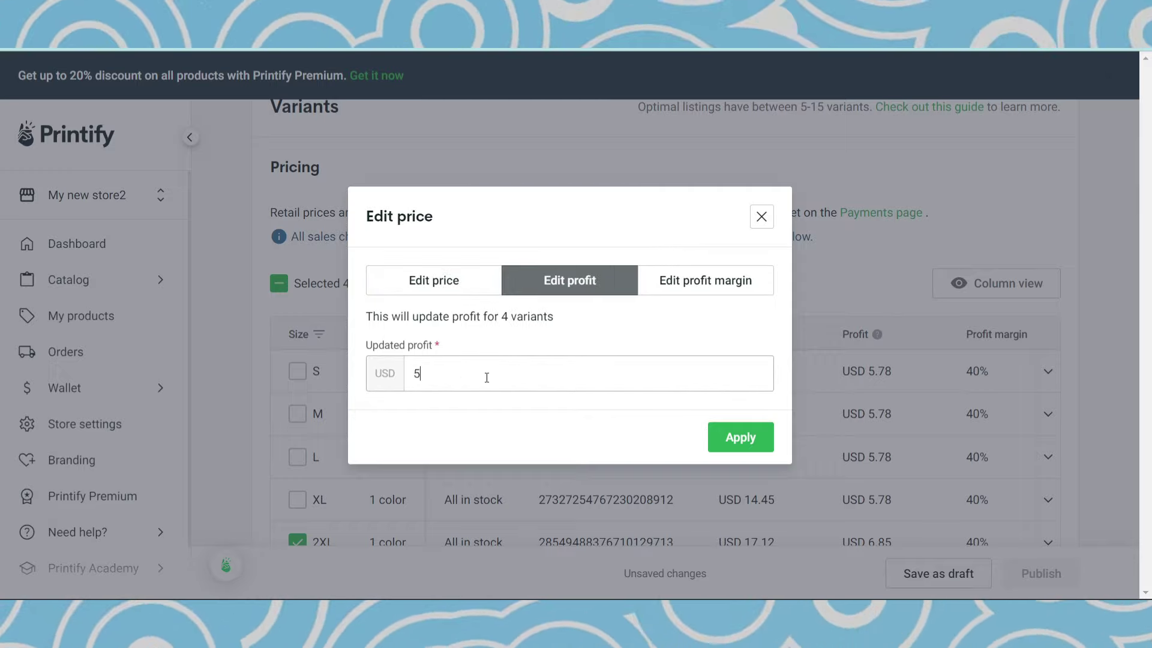
{"action": "type", "text": "0"}
{"action": "left_click", "coordinate": [740, 437]}
{"action": "scroll", "coordinate": [936, 457], "scroll_direction": "down", "scroll_amount": 3}
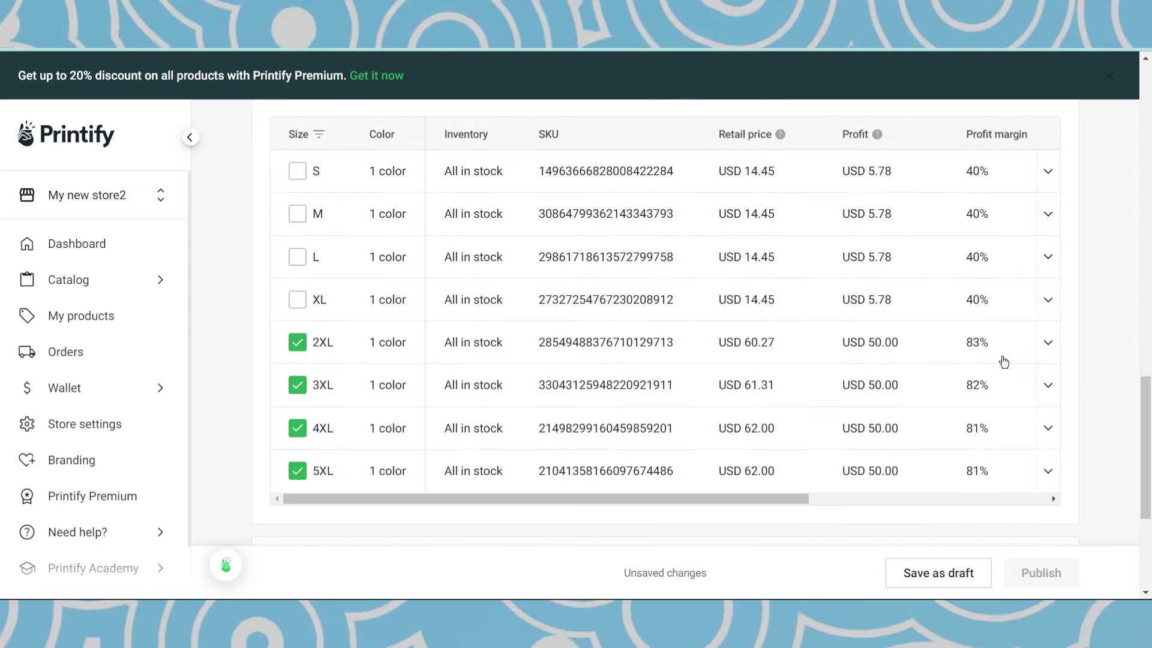
- Set the profit margin of the selected 2XL, 3XL, 4XL and 5XL variants to 6.5% and check their updated prices
{"action": "scroll", "coordinate": [974, 361], "scroll_direction": "up", "scroll_amount": 3}
{"action": "left_click", "coordinate": [447, 282]}
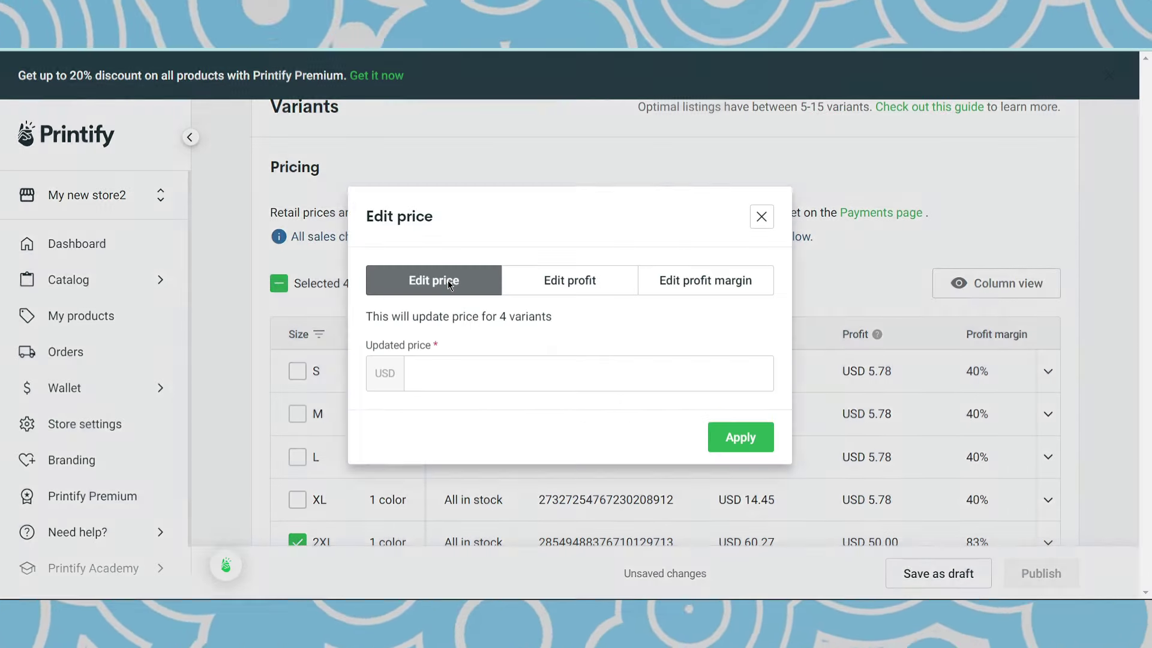
{"action": "left_click", "coordinate": [556, 283]}
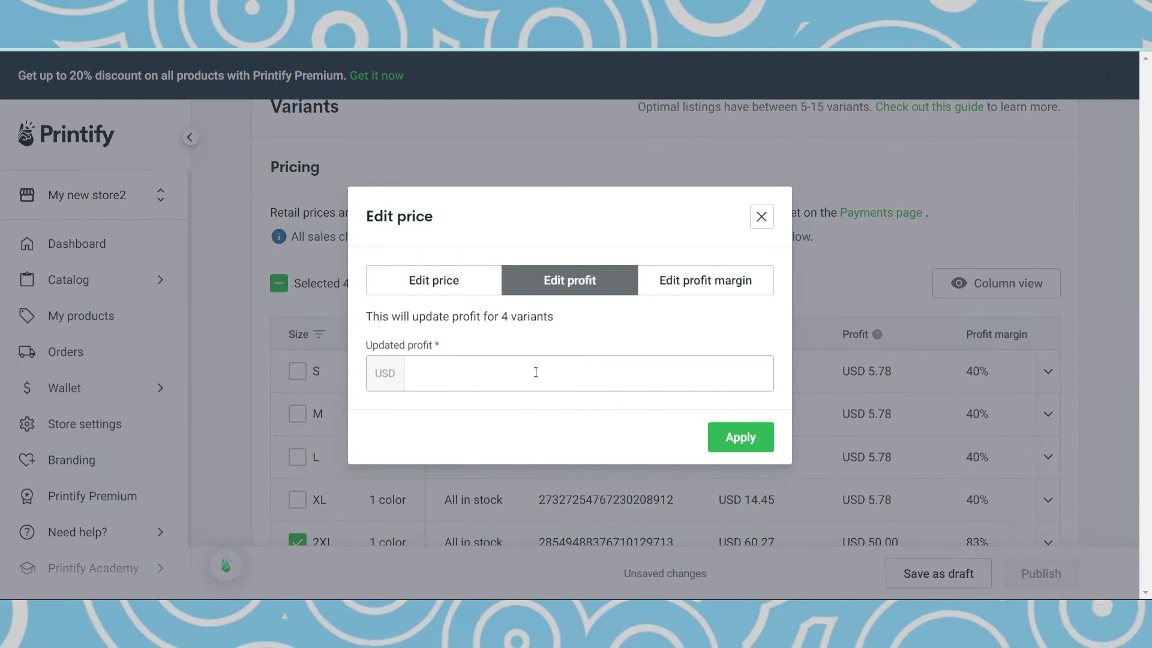
{"action": "left_click", "coordinate": [656, 296]}
{"action": "left_click", "coordinate": [551, 361]}
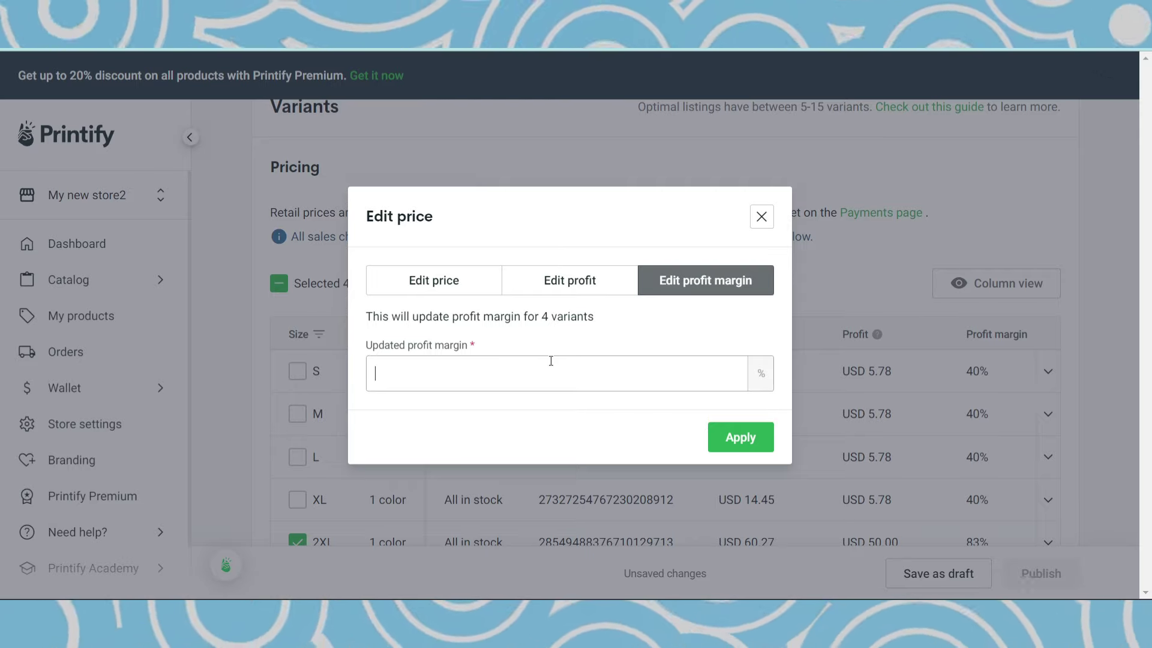
{"action": "type", "text": "6.5"}
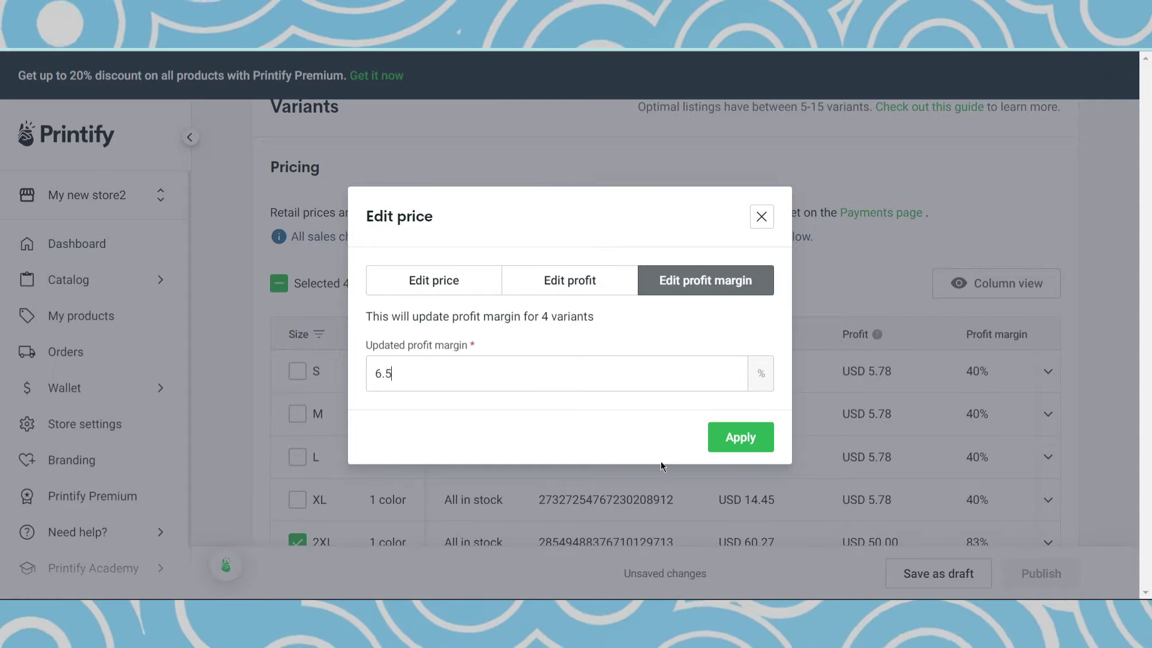
{"action": "left_click", "coordinate": [742, 438]}
{"action": "scroll", "coordinate": [737, 440], "scroll_direction": "down", "scroll_amount": 3}
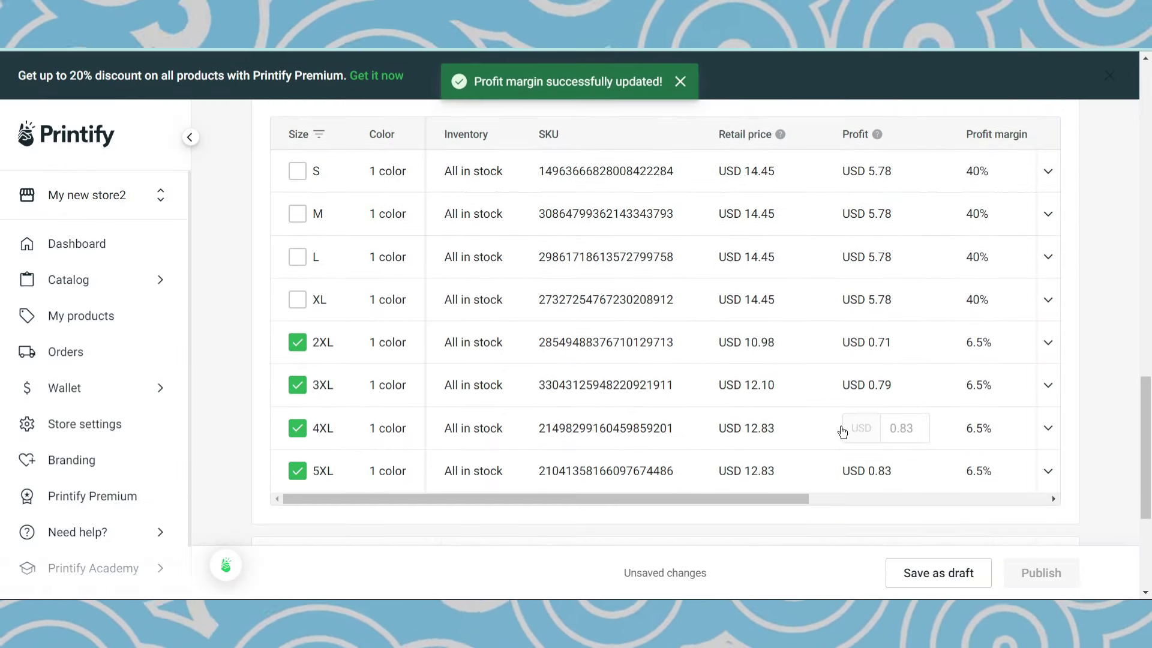
- Set the profit margin of the selected 2XL, 3XL, 4XL and 5XL variants to 50% and review their retail prices
{"action": "scroll", "coordinate": [839, 430], "scroll_direction": "up", "scroll_amount": 3}
{"action": "left_click", "coordinate": [430, 283]}
{"action": "left_click", "coordinate": [684, 286]}
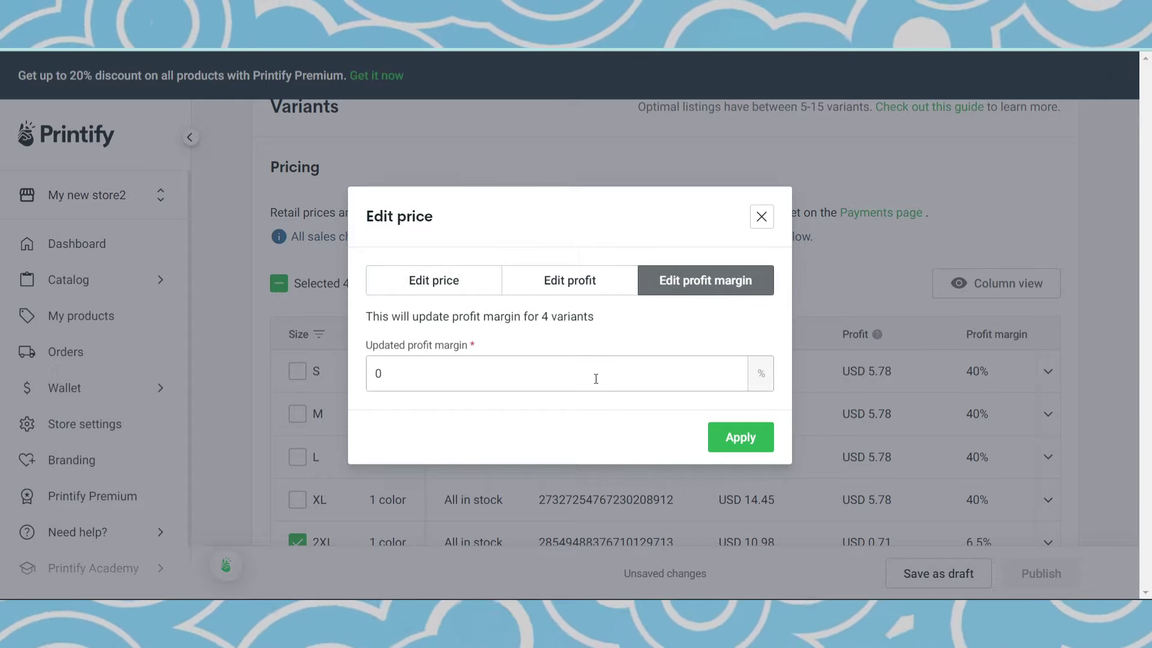
{"action": "type", "text": "5.0"}
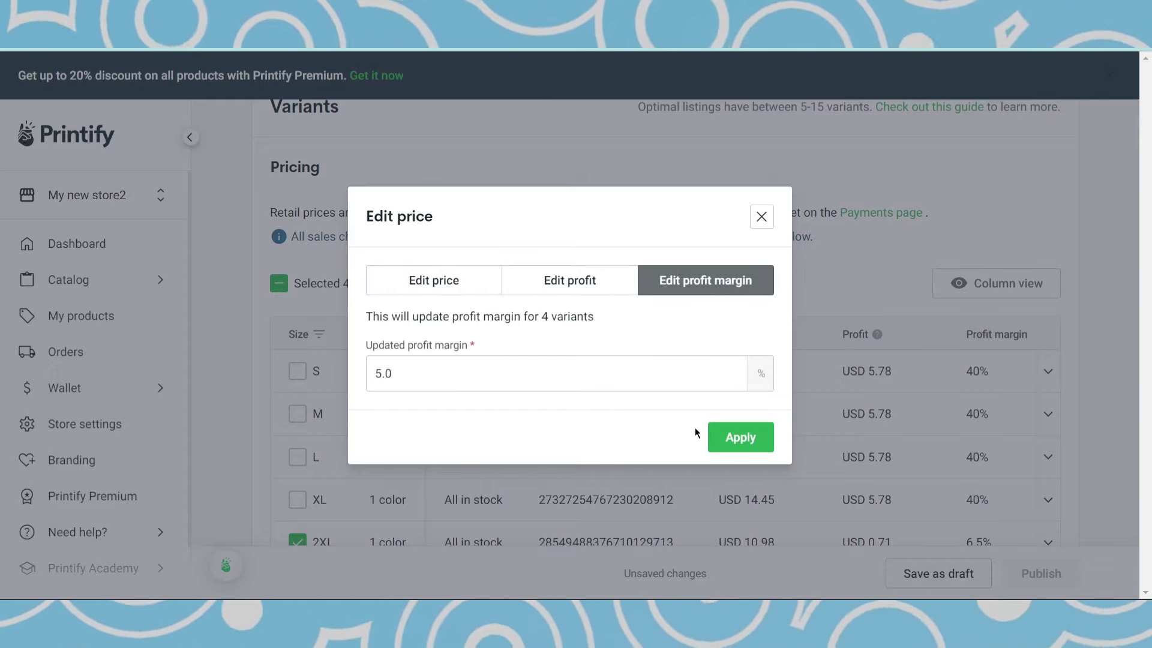
{"action": "key", "text": "BackSpace"}
{"action": "key", "text": "BackSpace"}
{"action": "type", "text": "0"}
{"action": "left_click", "coordinate": [730, 441]}
{"action": "scroll", "coordinate": [994, 385], "scroll_direction": "down", "scroll_amount": 2}
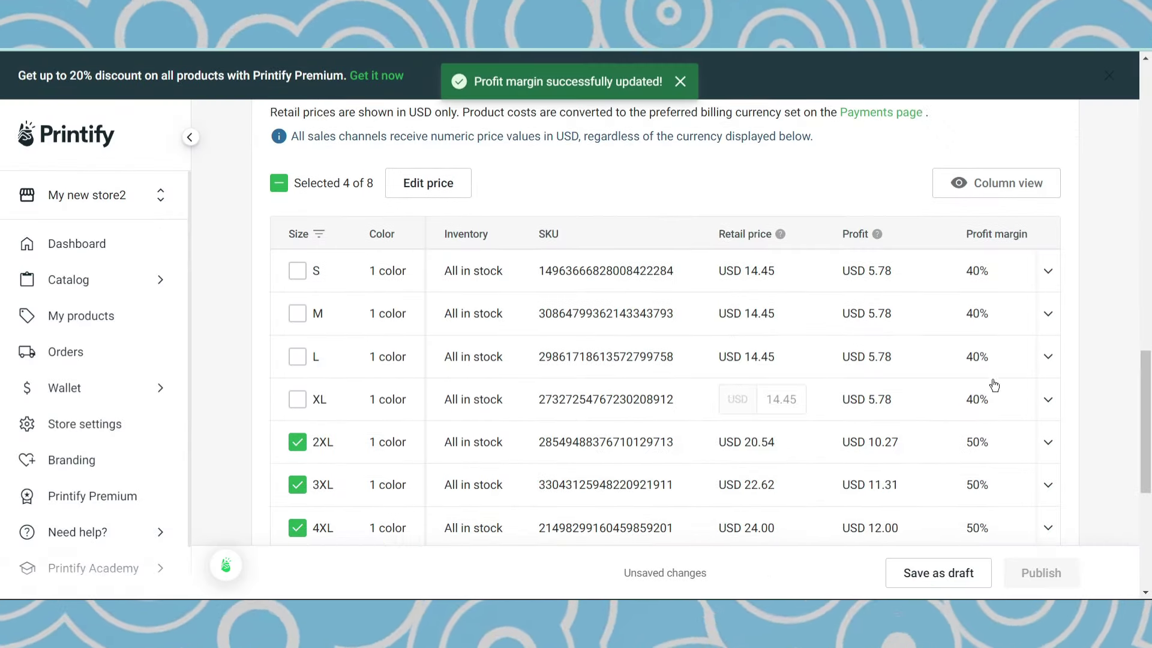
{"action": "scroll", "coordinate": [994, 402], "scroll_direction": "down", "scroll_amount": 3}
{"action": "scroll", "coordinate": [974, 348], "scroll_direction": "up", "scroll_amount": 3}
{"action": "scroll", "coordinate": [696, 319], "scroll_direction": "down", "scroll_amount": 3}
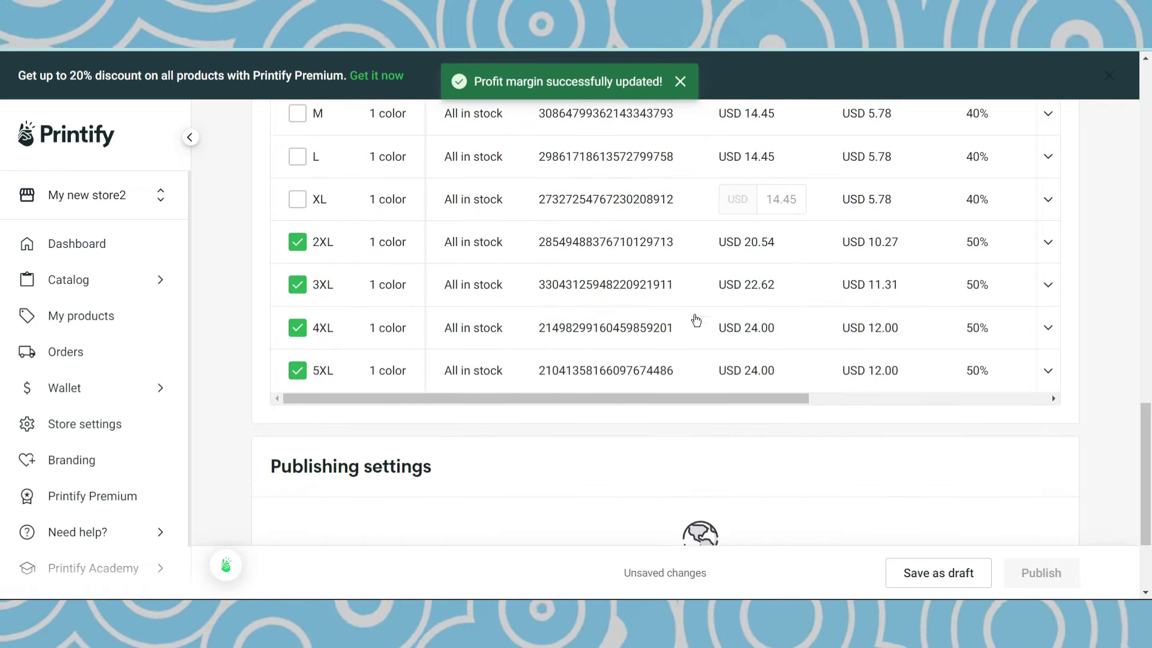
- Connect the store to Etsy from the listing's publishing settings after reviewing the sales channels, and dismiss the confirmation
{"action": "scroll", "coordinate": [696, 319], "scroll_direction": "down", "scroll_amount": 3}
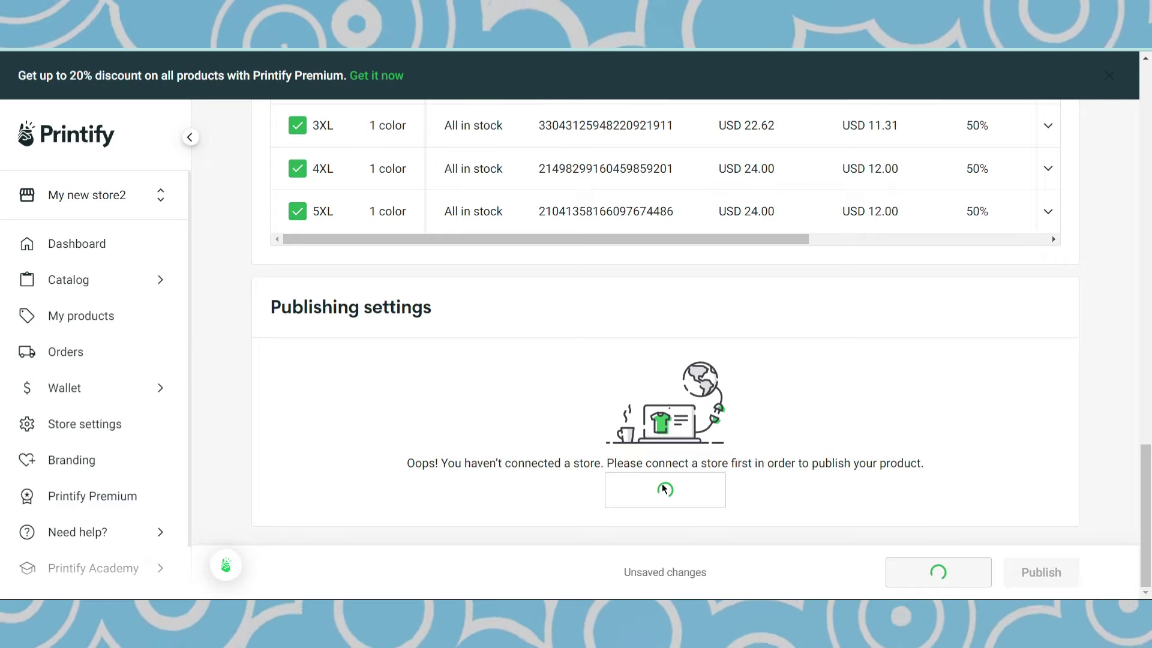
{"action": "left_click", "coordinate": [798, 228]}
{"action": "scroll", "coordinate": [794, 243], "scroll_direction": "down", "scroll_amount": 4}
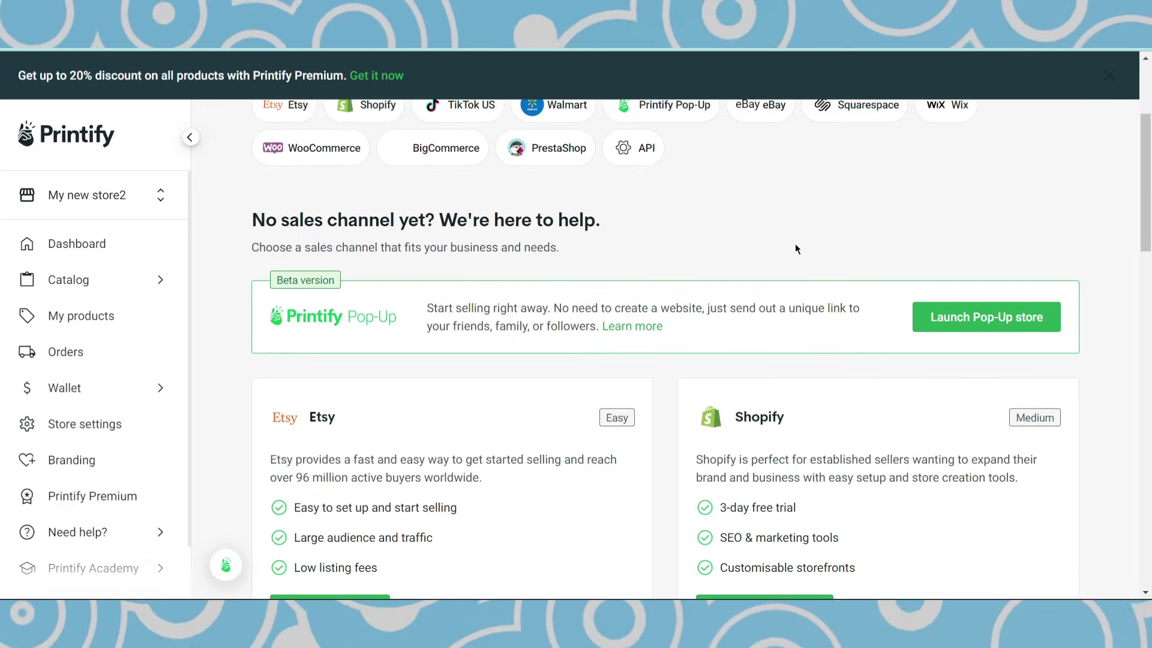
{"action": "scroll", "coordinate": [779, 304], "scroll_direction": "down", "scroll_amount": 4}
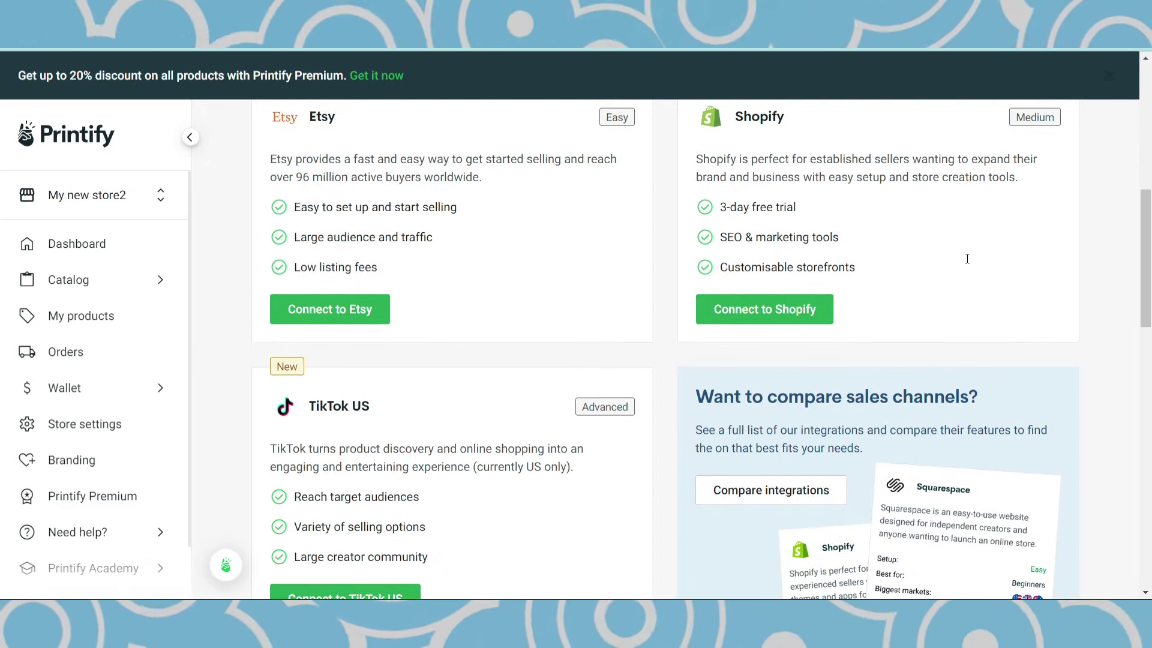
{"action": "scroll", "coordinate": [468, 378], "scroll_direction": "up", "scroll_amount": 5}
{"action": "scroll", "coordinate": [390, 379], "scroll_direction": "down", "scroll_amount": 3}
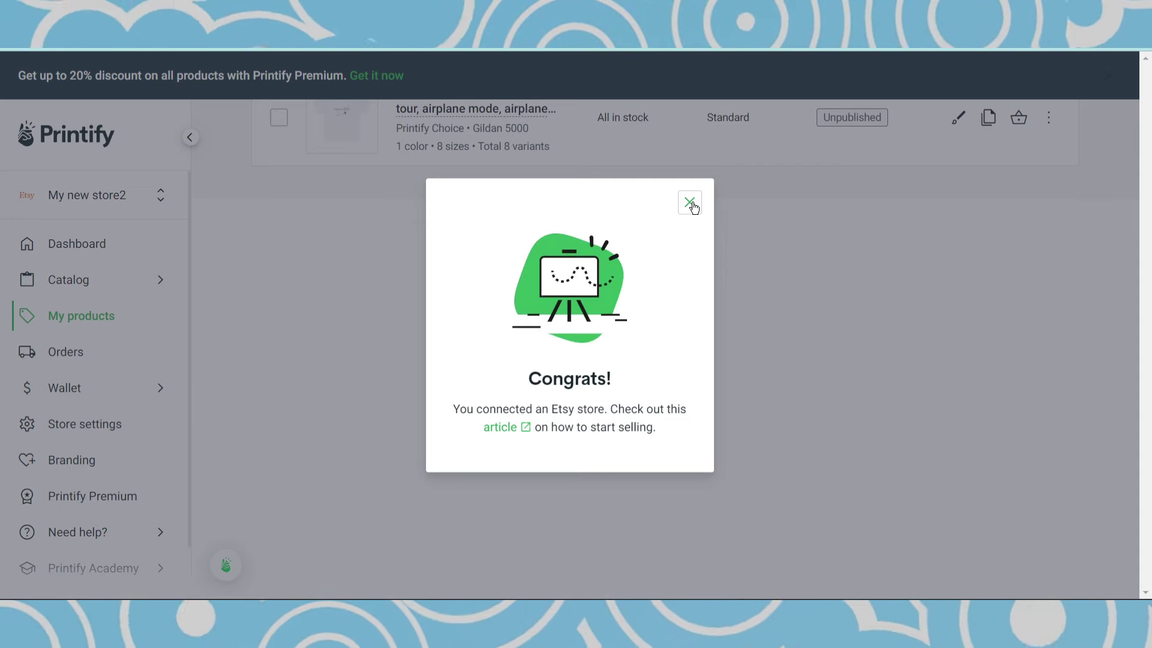
{"action": "left_click", "coordinate": [690, 203]}
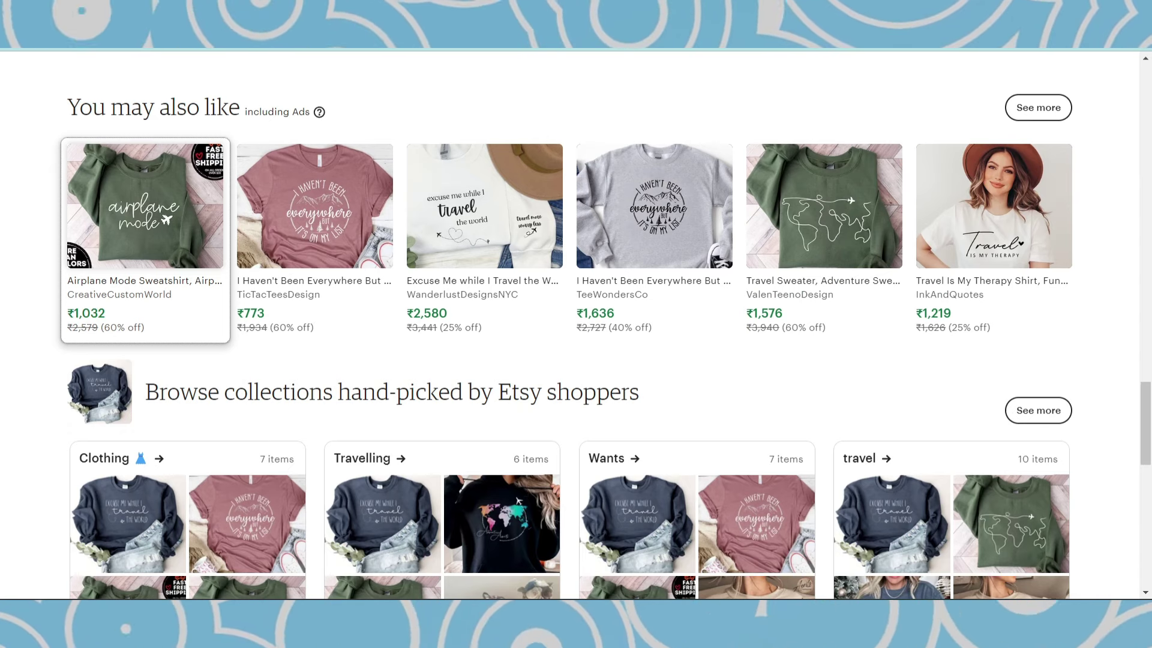
{"action": "left_click", "coordinate": [145, 240]}
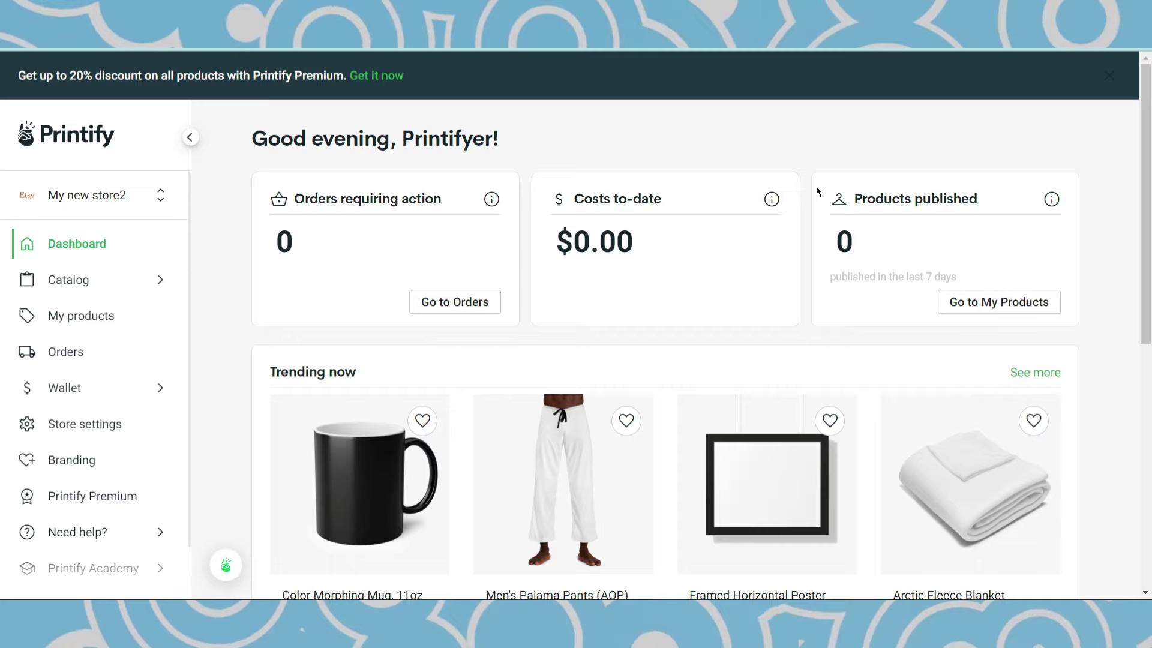
{"action": "scroll", "coordinate": [632, 198], "scroll_direction": "down", "scroll_amount": 3}
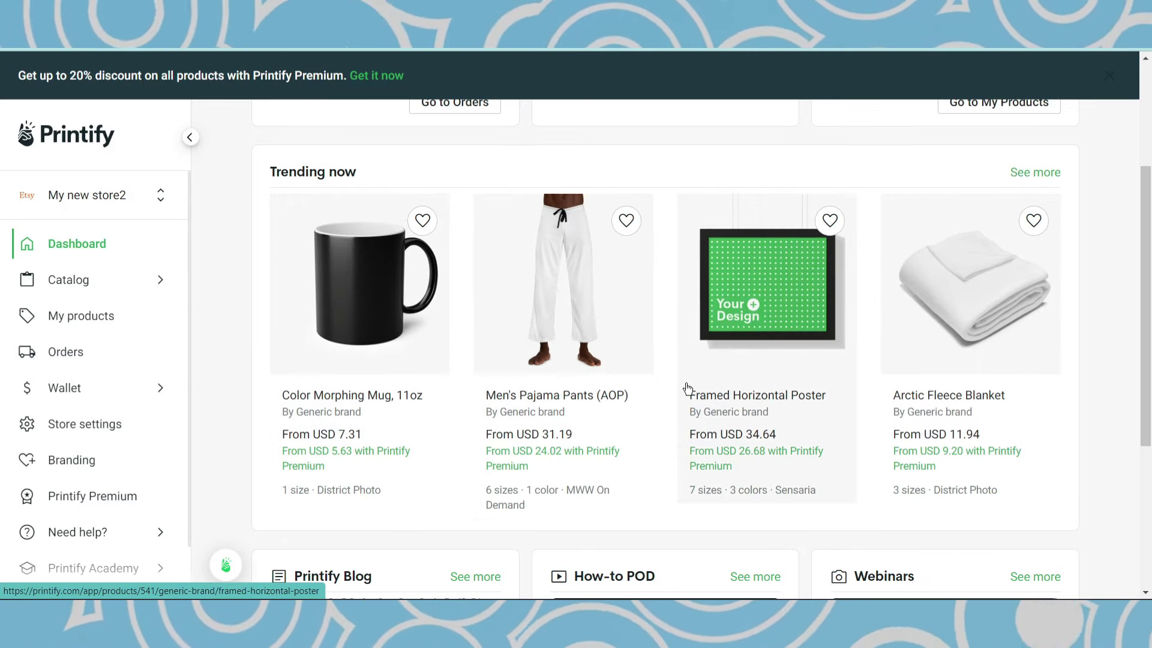
{"action": "scroll", "coordinate": [688, 389], "scroll_direction": "down", "scroll_amount": 5}
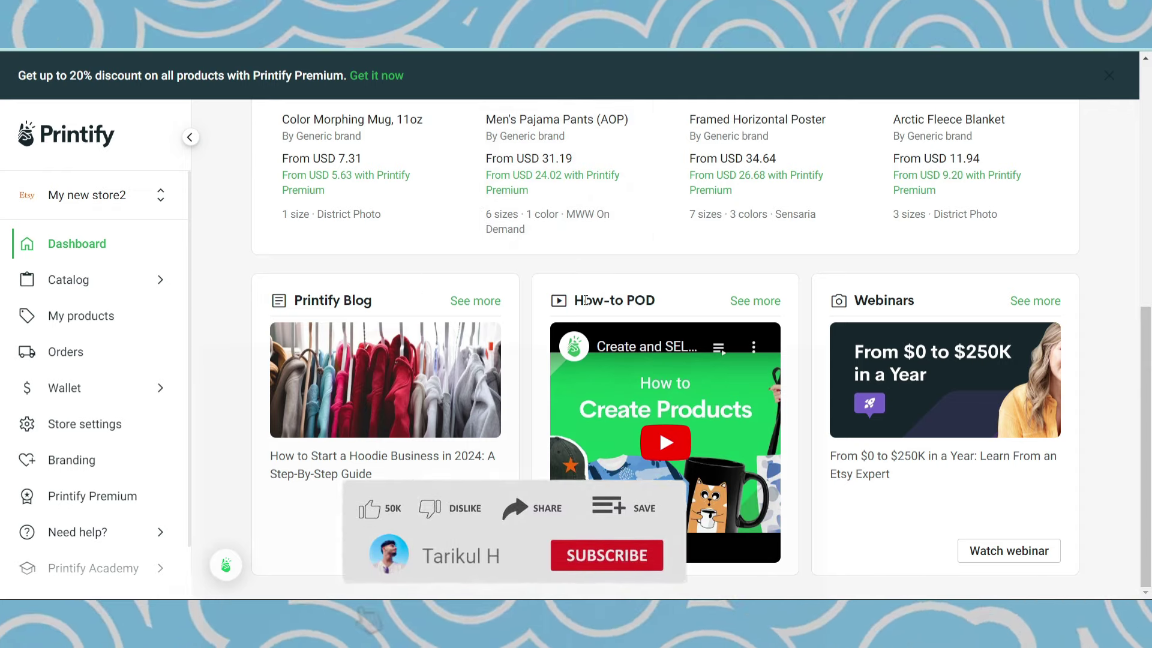
{"action": "left_click_drag", "start_coordinate": [586, 300], "coordinate": [680, 337]}
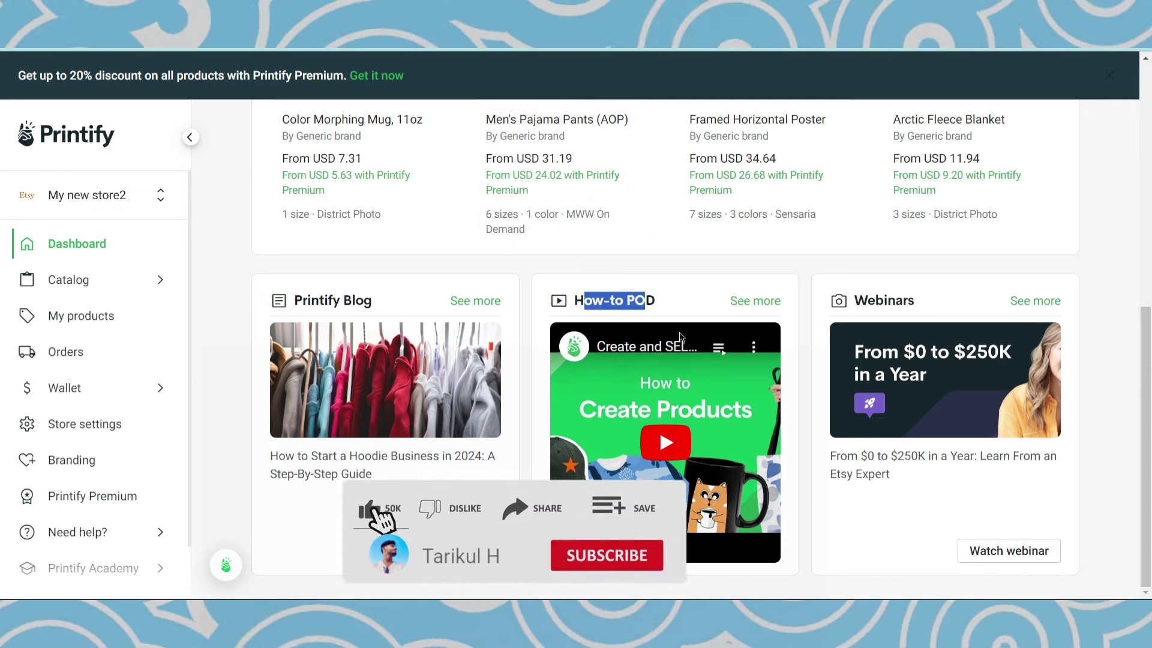
{"action": "left_click", "coordinate": [681, 336]}
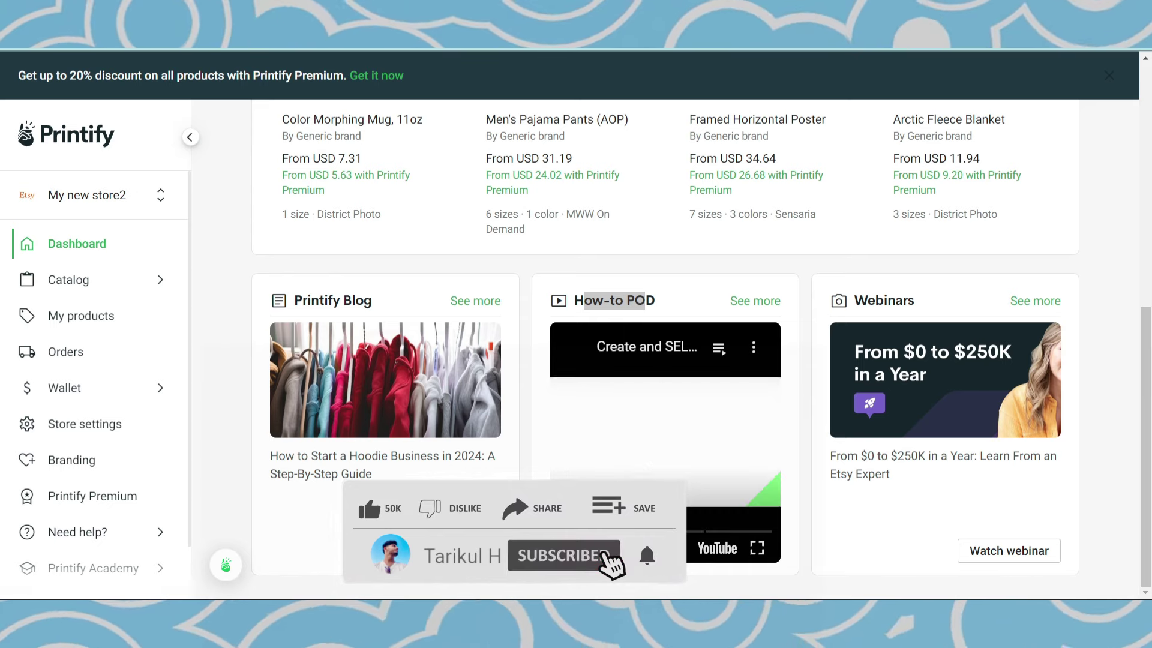
{"action": "scroll", "coordinate": [664, 375], "scroll_direction": "up", "scroll_amount": 8}
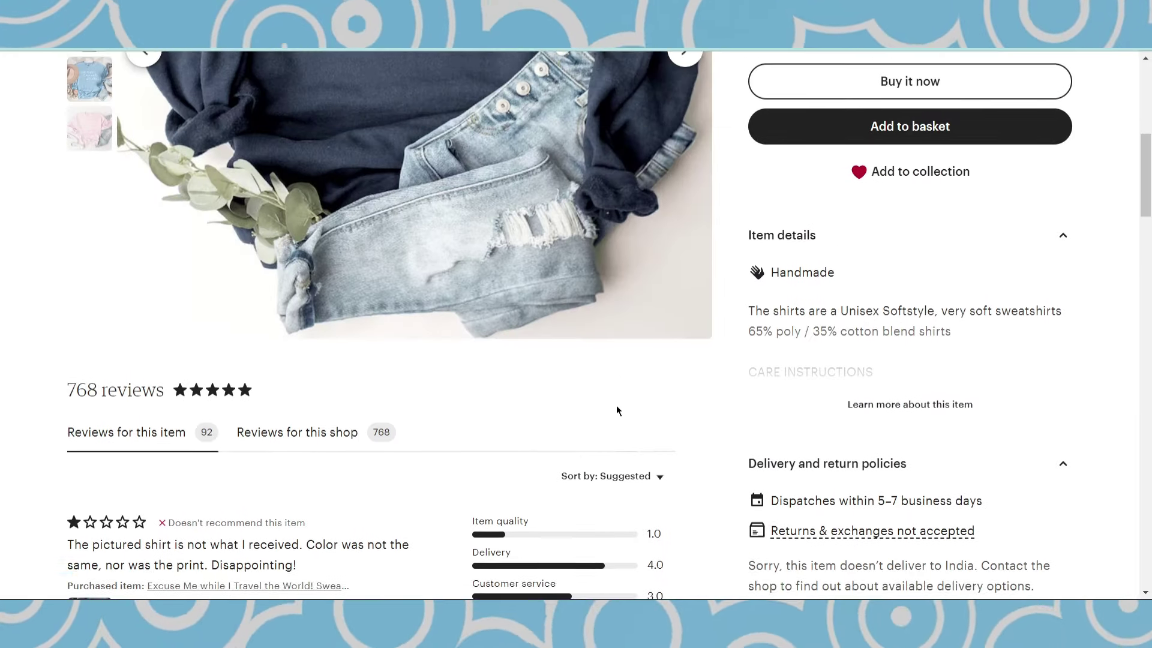
{"action": "scroll", "coordinate": [616, 405], "scroll_direction": "up", "scroll_amount": 1}
{"action": "scroll", "coordinate": [173, 96], "scroll_direction": "up", "scroll_amount": 7}
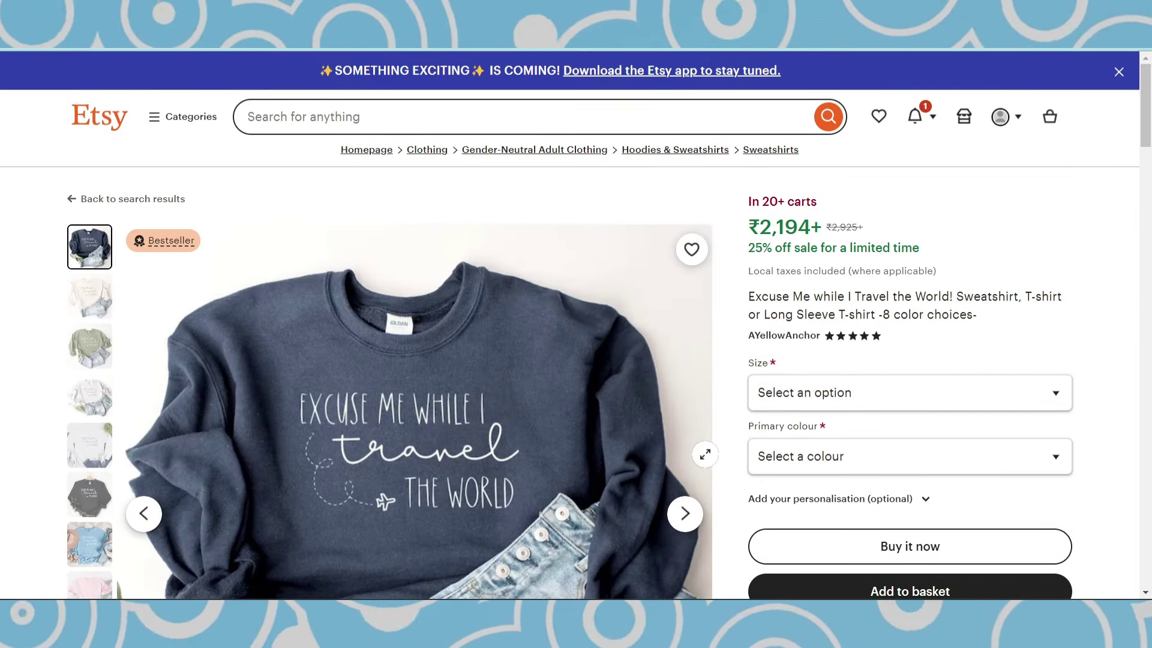
{"action": "left_click", "coordinate": [171, 117]}
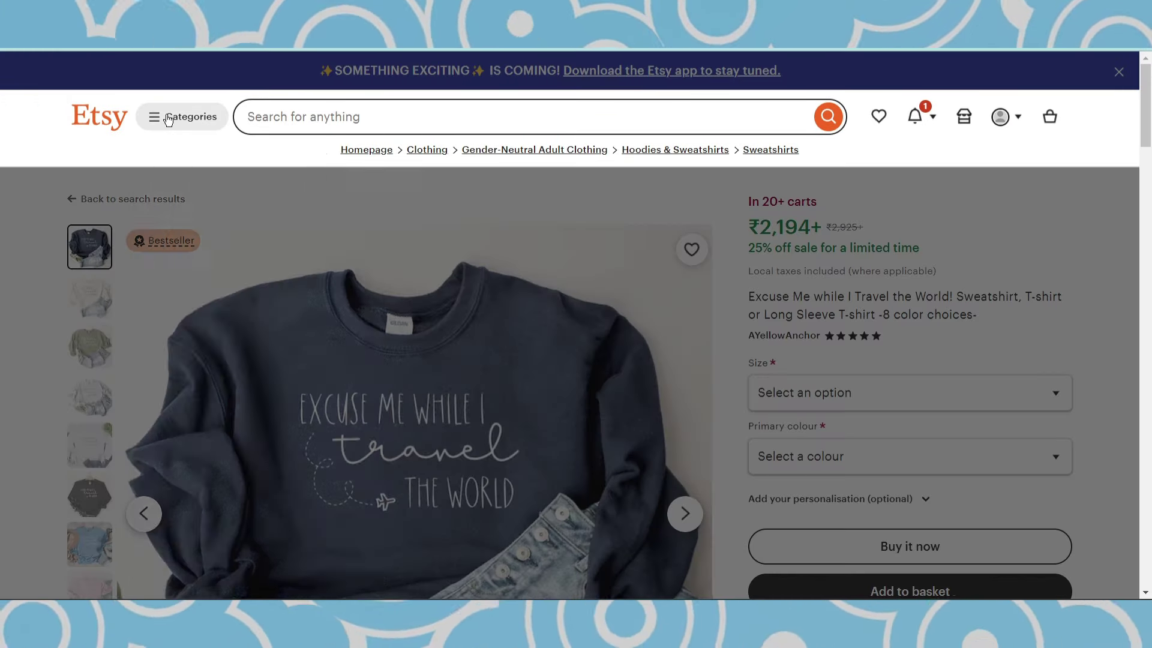
{"action": "left_click", "coordinate": [182, 124]}
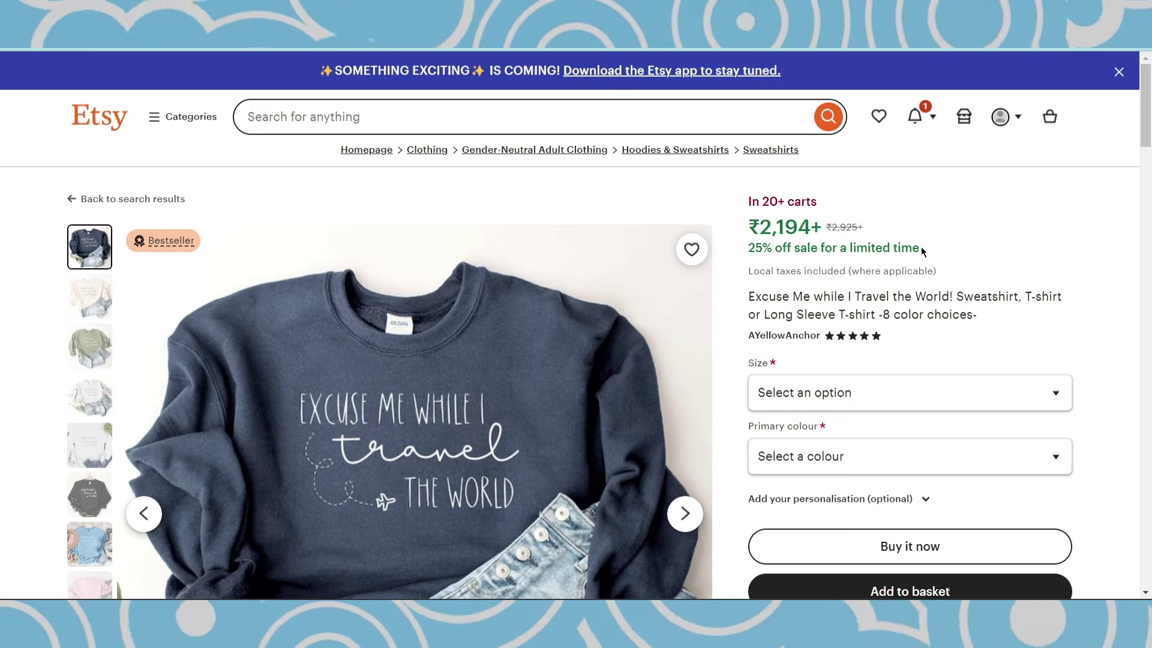
{"action": "left_click_drag", "start_coordinate": [920, 246], "coordinate": [785, 215]}
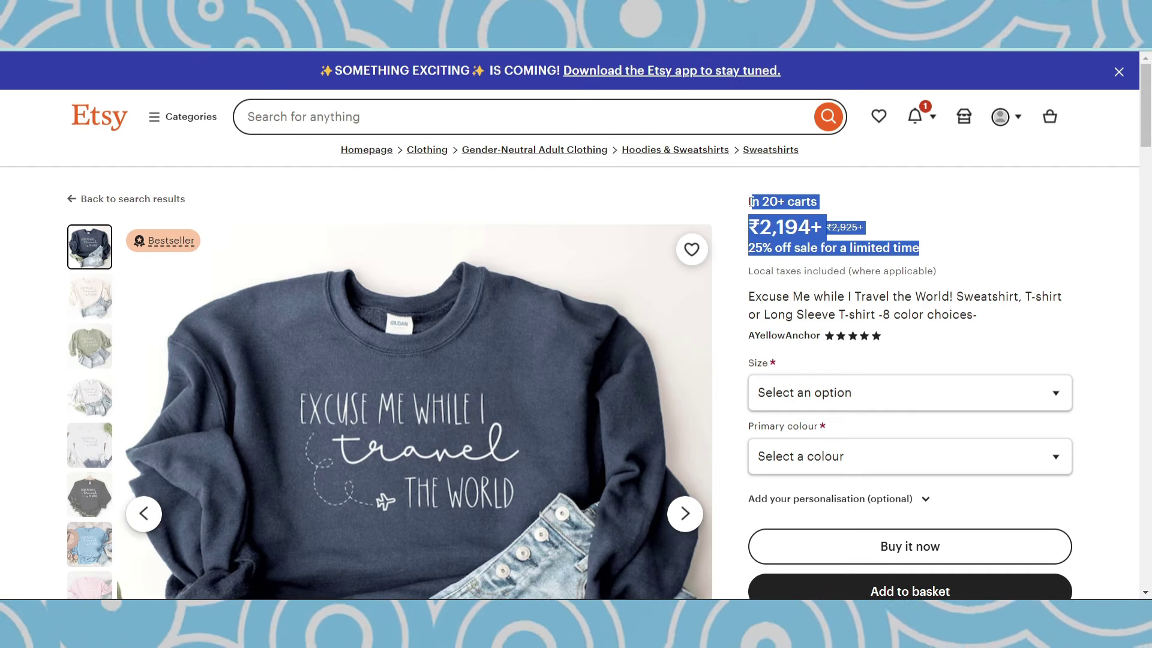
{"action": "left_click_drag", "start_coordinate": [747, 201], "coordinate": [925, 199]}
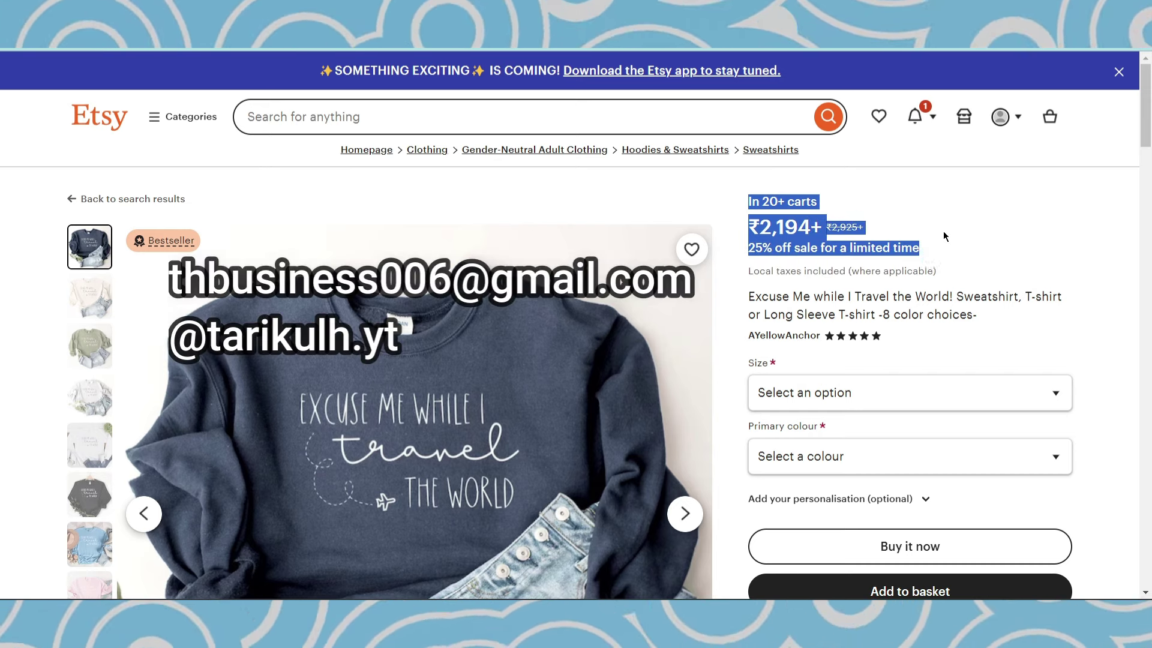
{"action": "left_click_drag", "start_coordinate": [944, 276], "coordinate": [731, 210]}
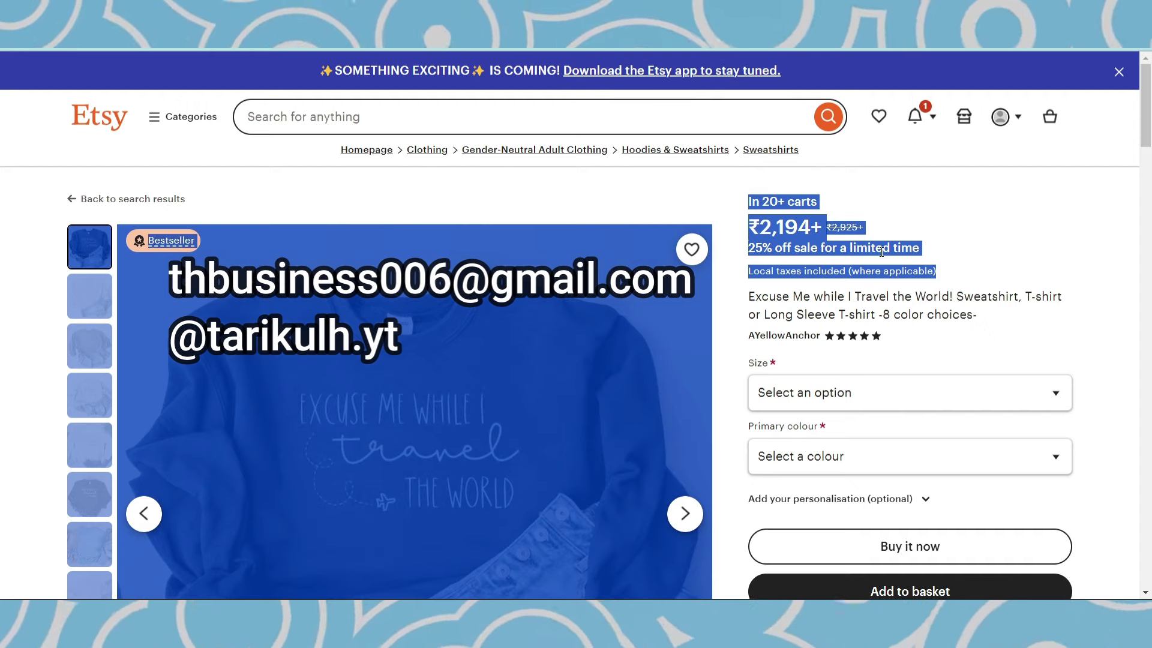
{"action": "left_click", "coordinate": [908, 265]}
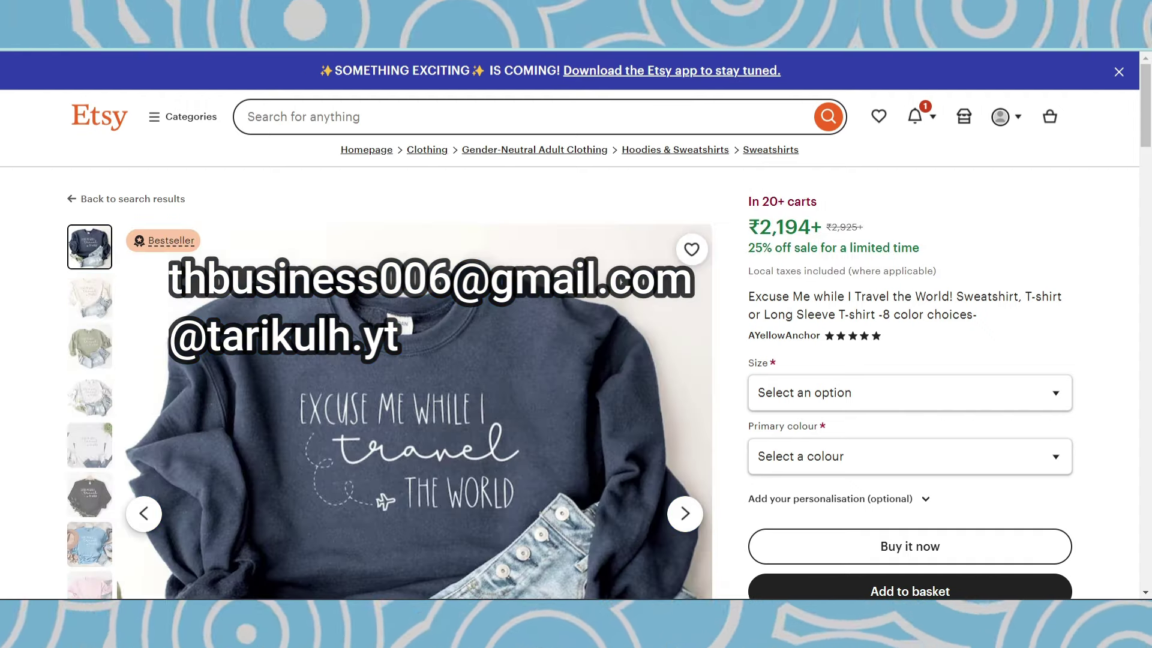